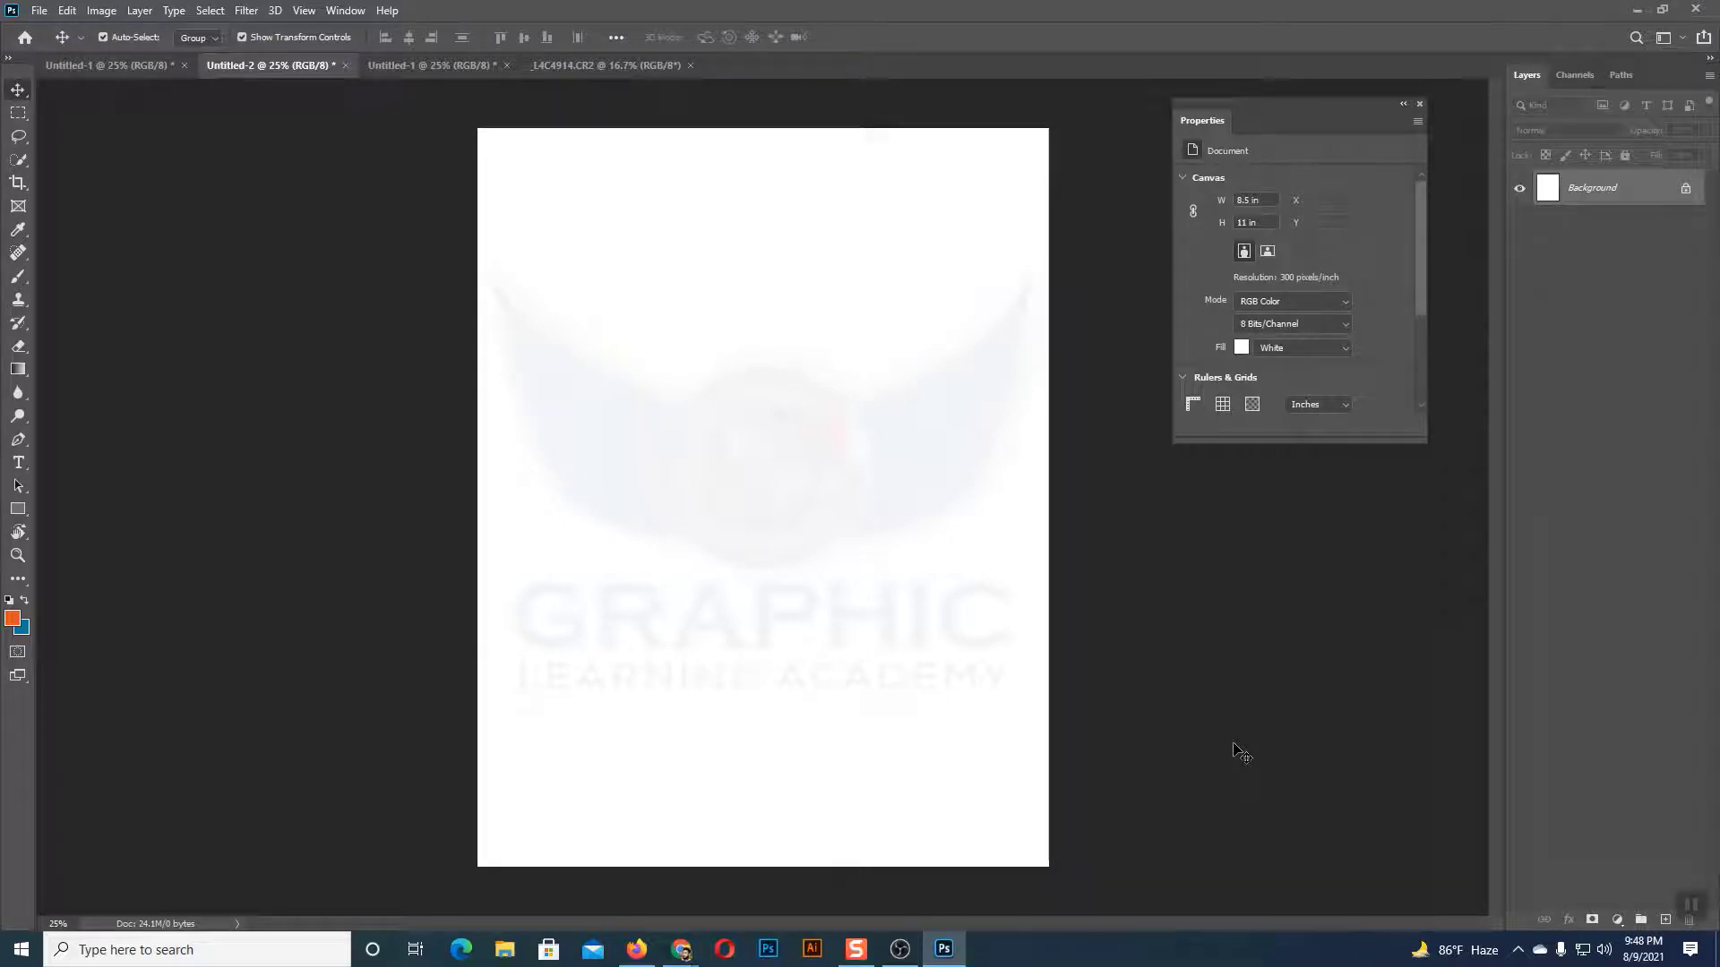
- Draw three black rectangles: upper-left, a tall one on the right, and lower-left
left_click(18, 508)
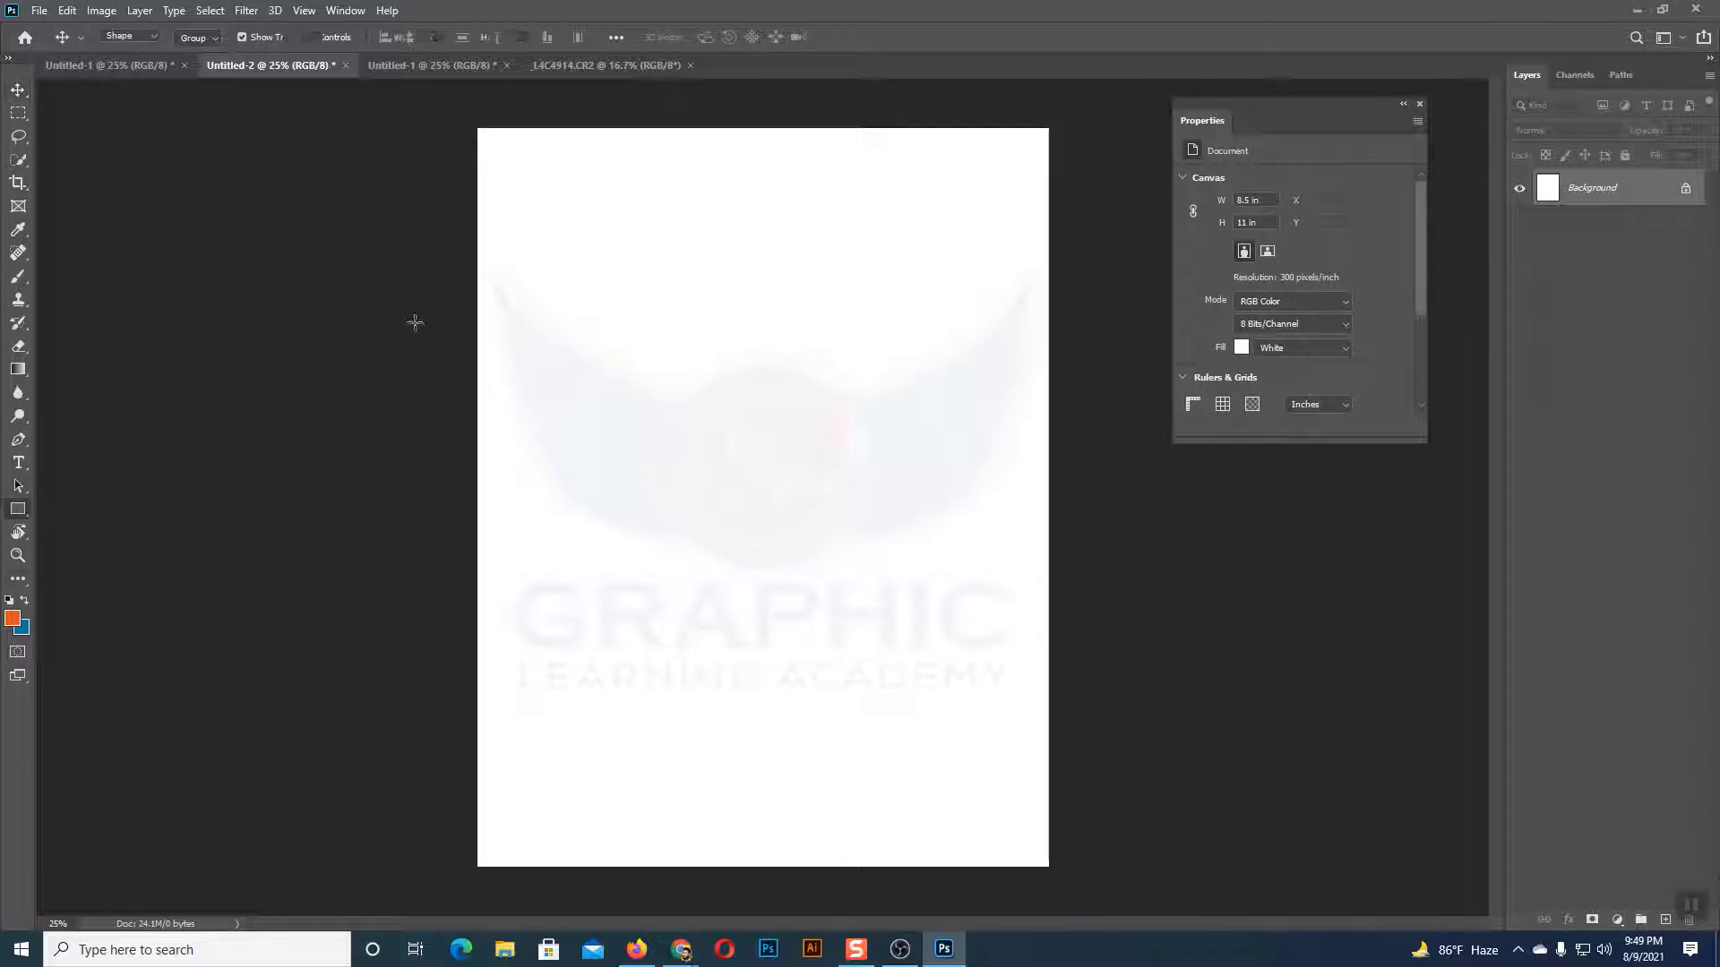
left_click_drag(538, 223, 733, 414)
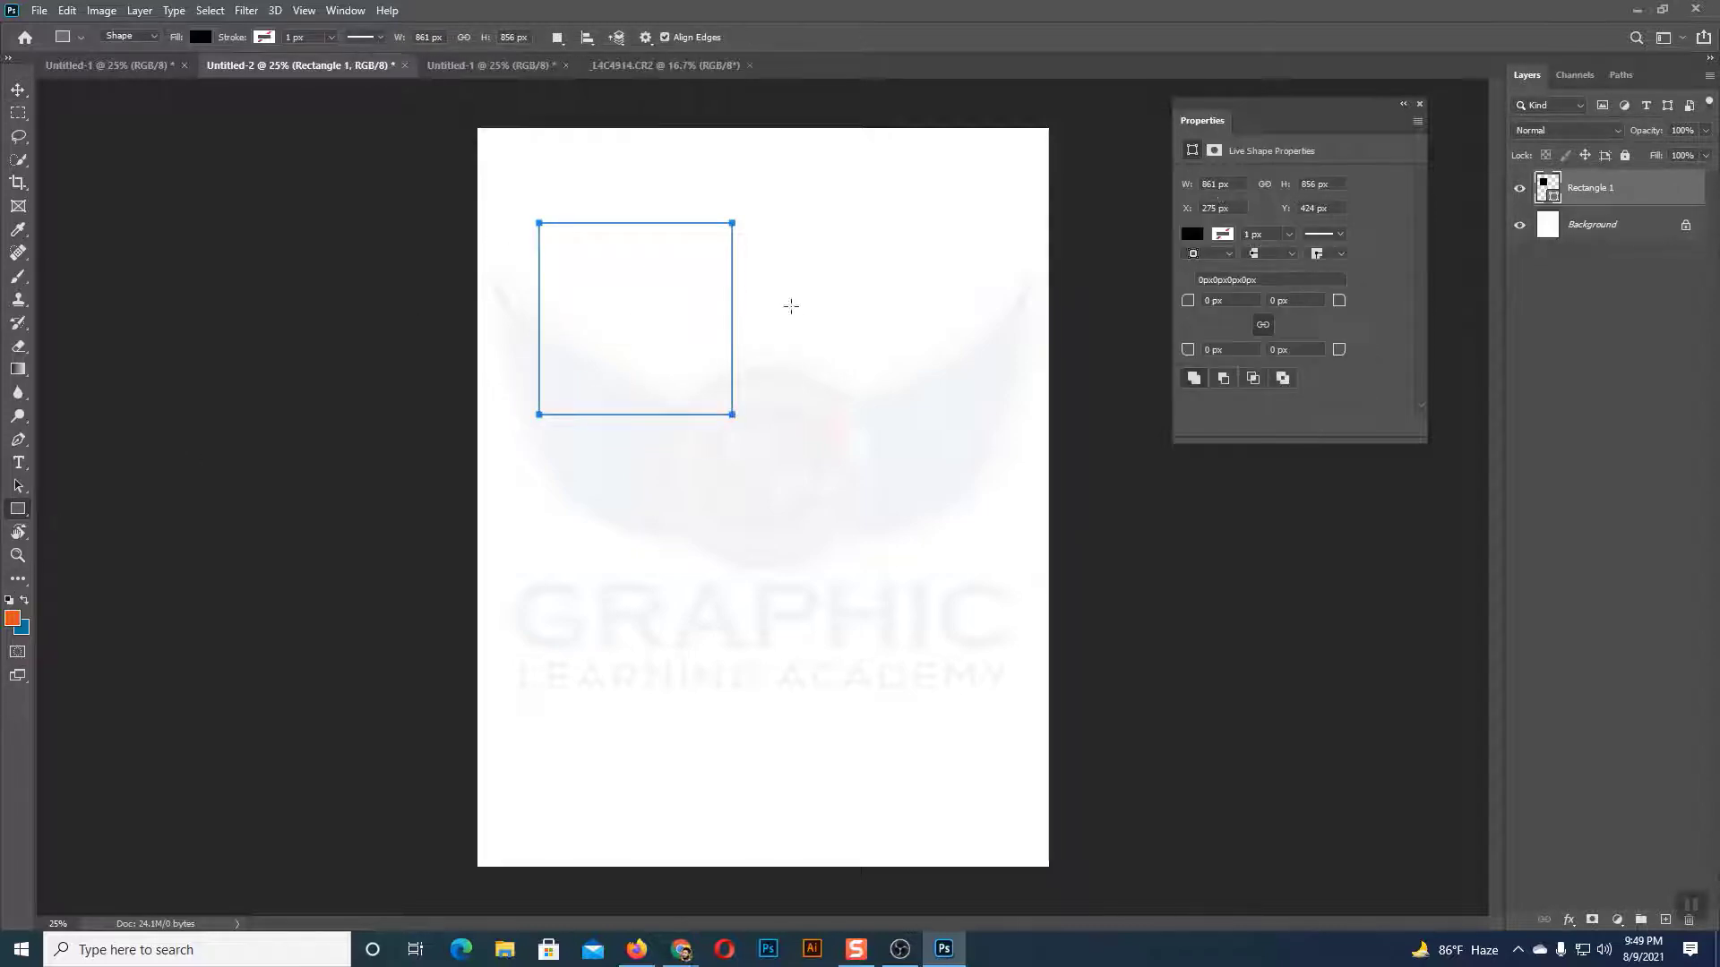
left_click_drag(791, 306, 981, 636)
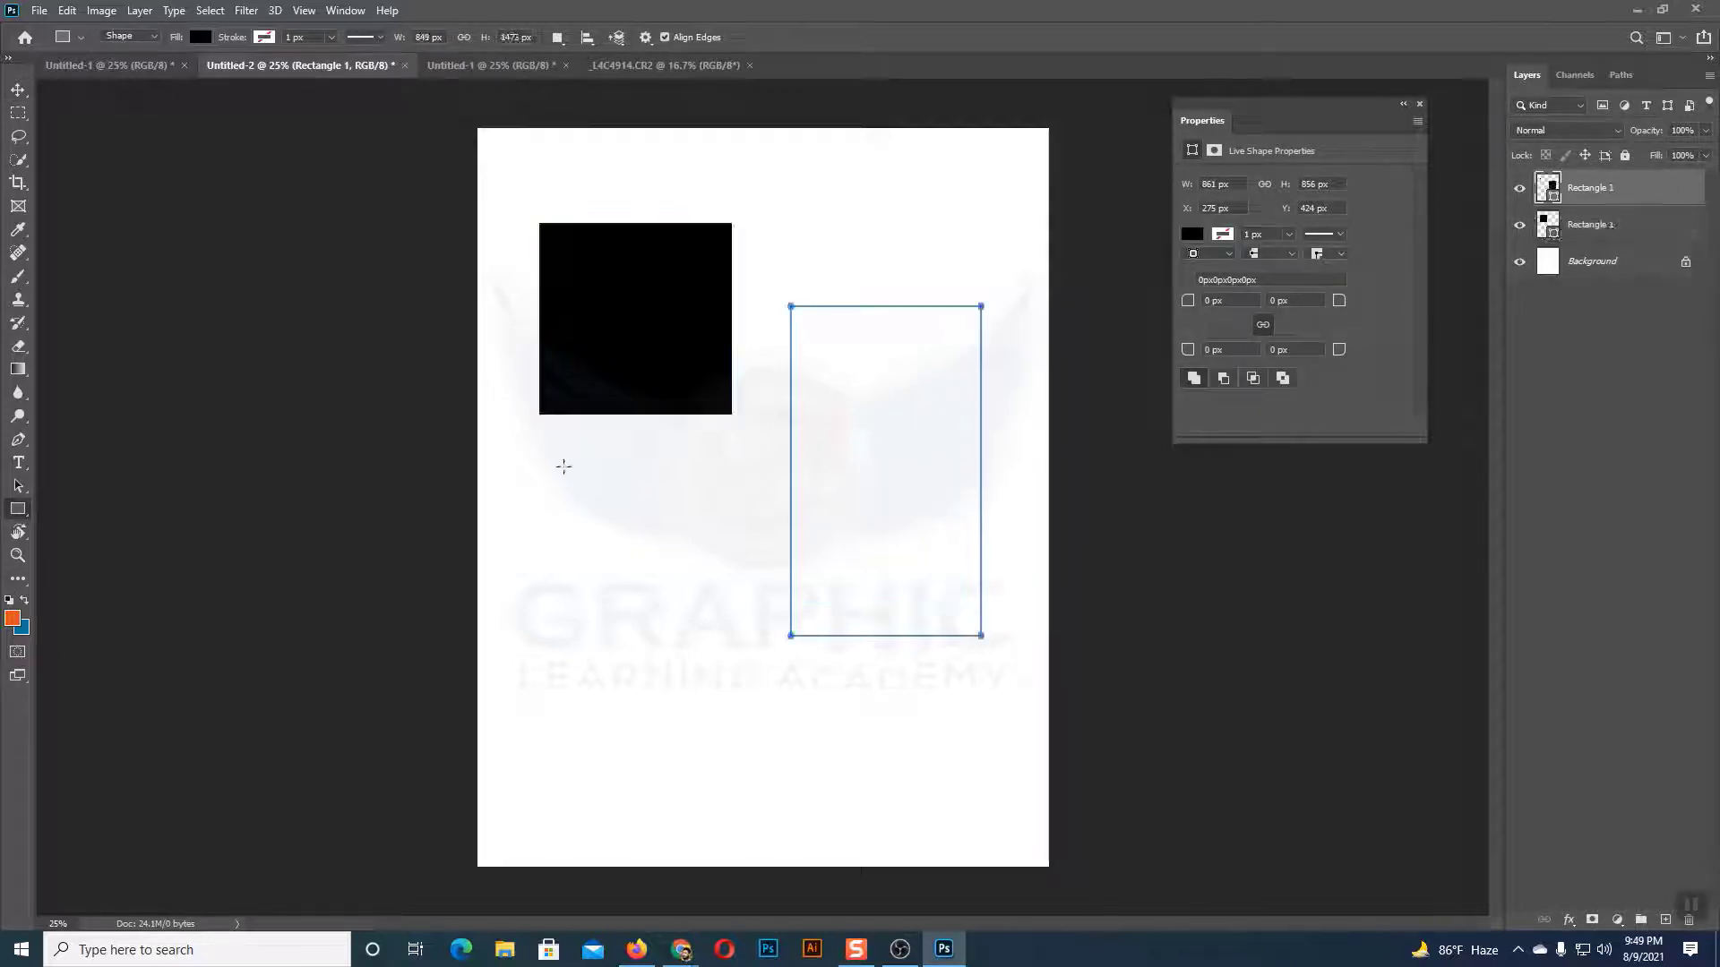
left_click_drag(556, 459, 768, 733)
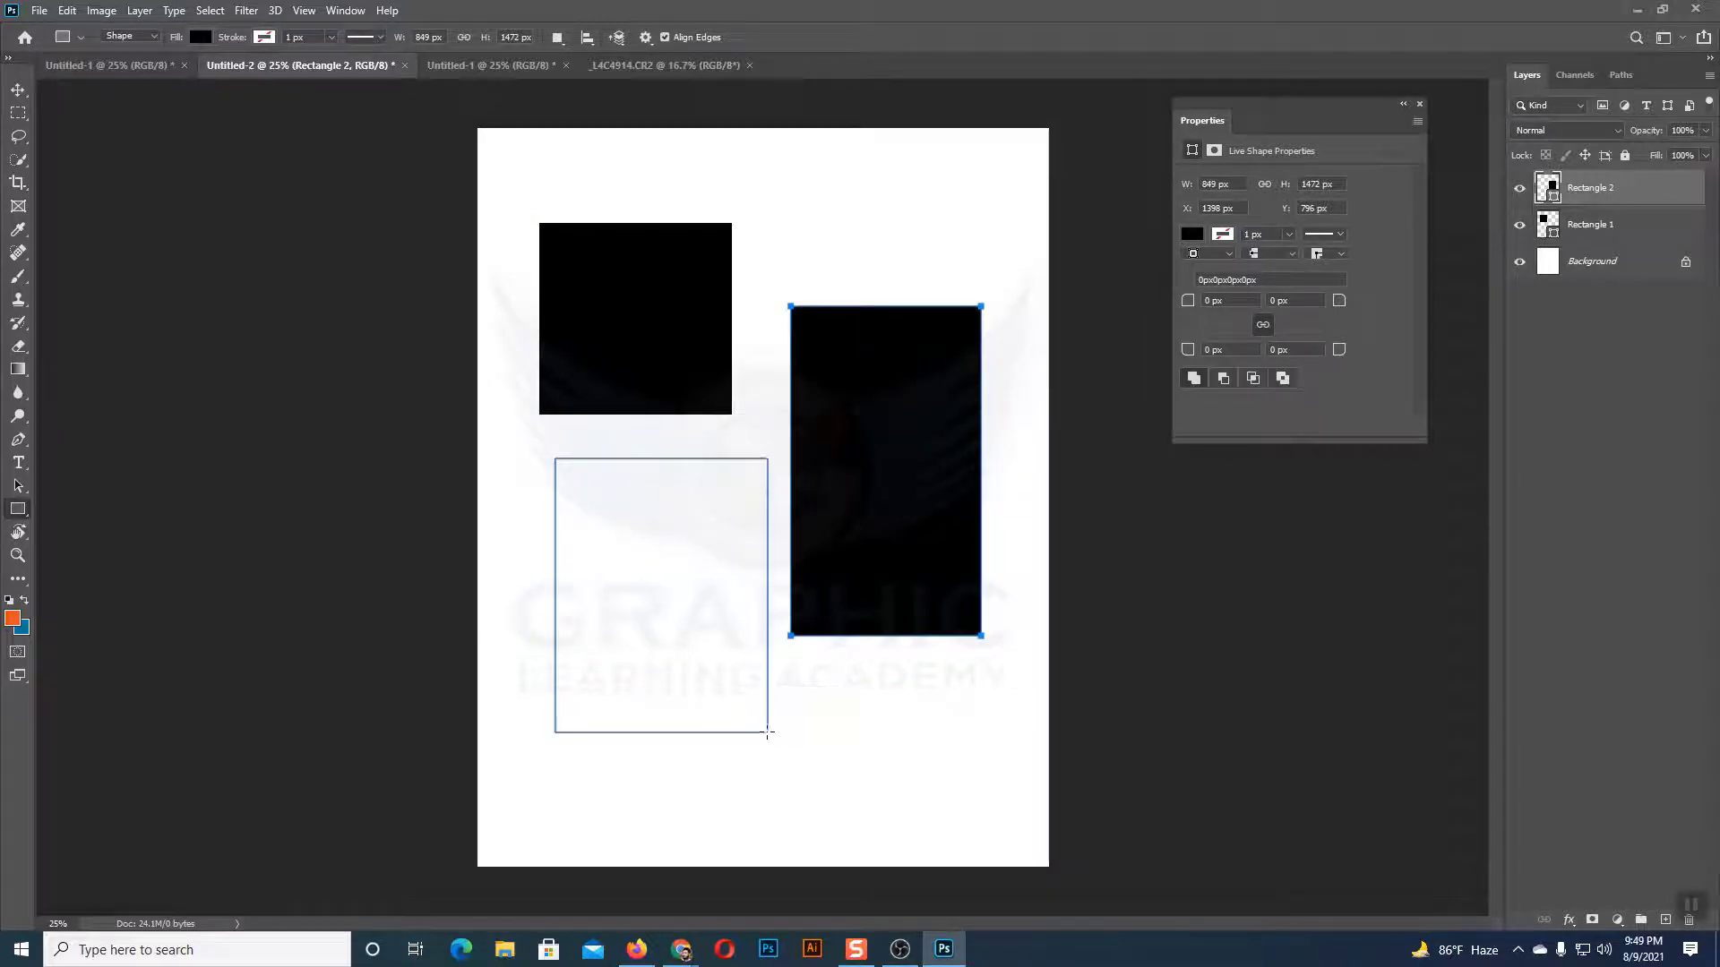
- With the Move tool, align the lower-left rectangle under the upper-left one
left_click(18, 89)
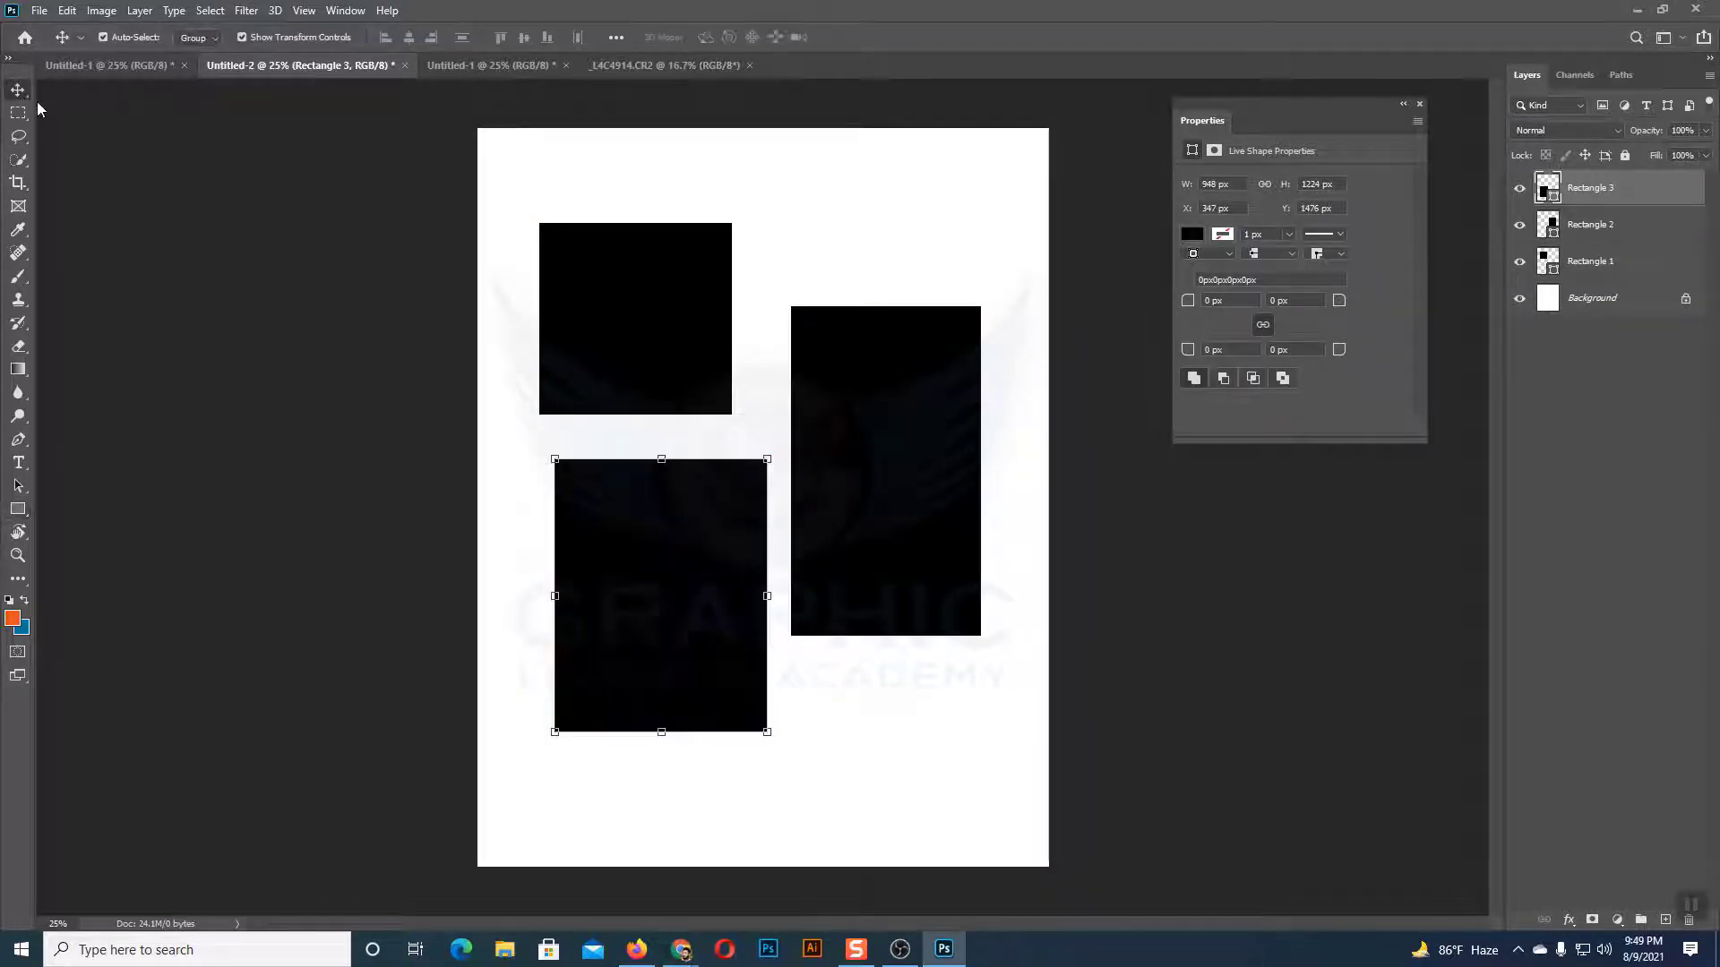
left_click(806, 709)
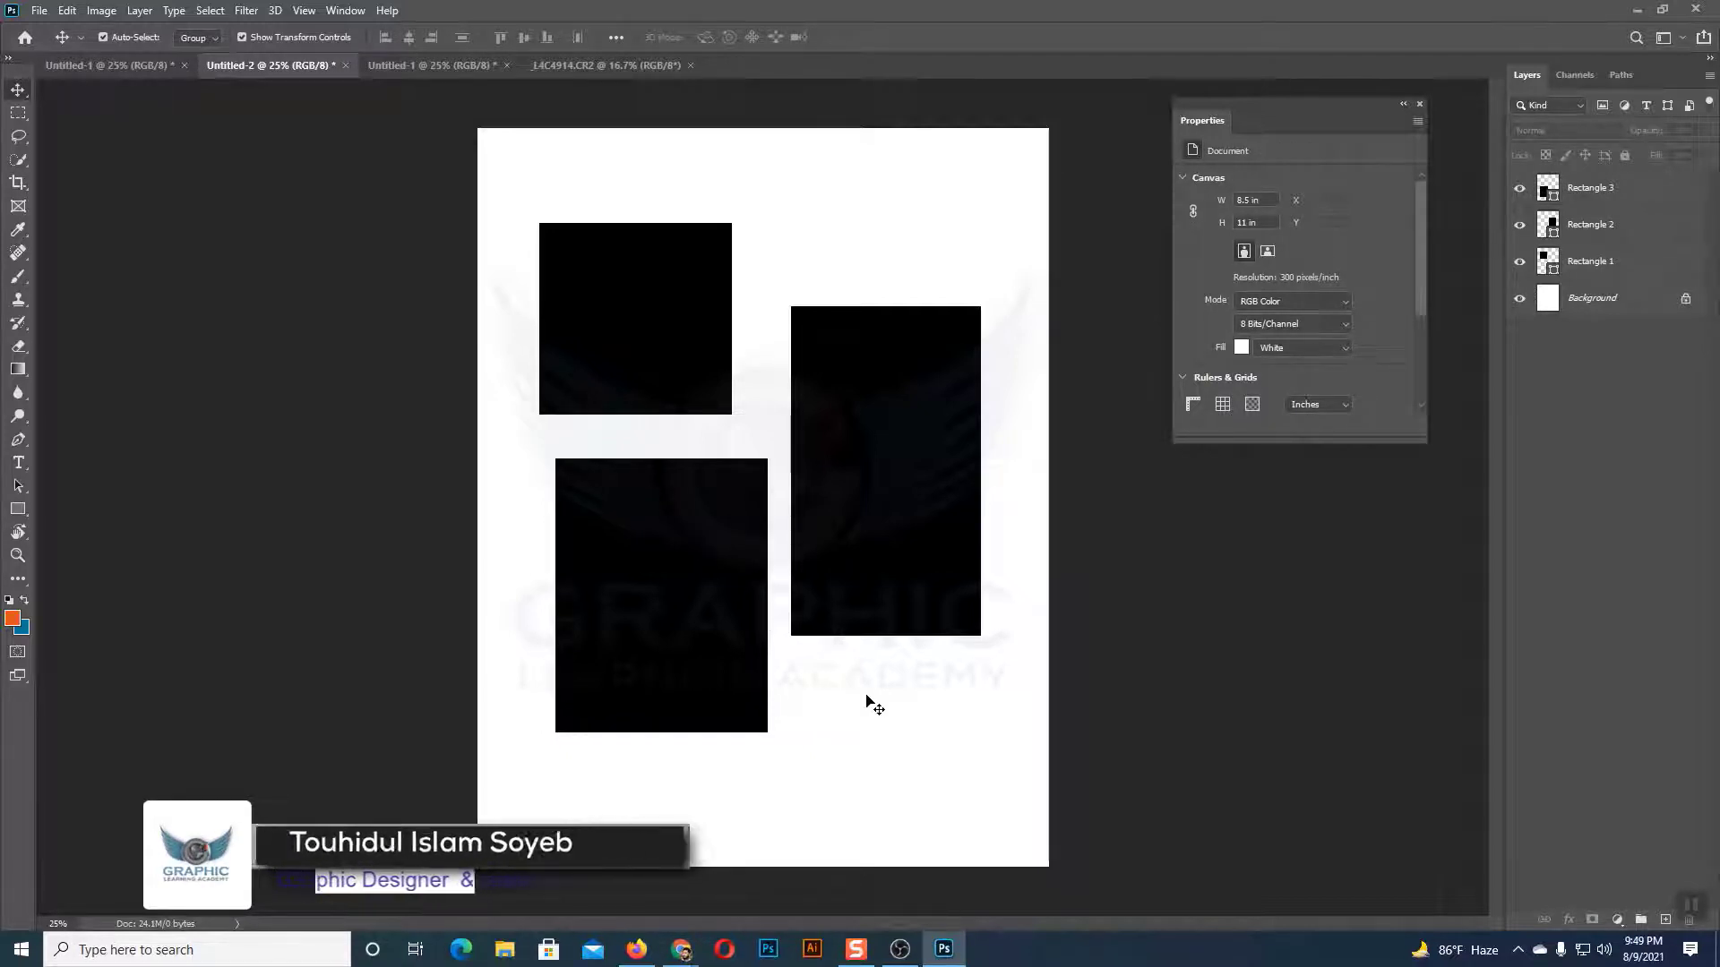
left_click_drag(739, 639, 674, 613)
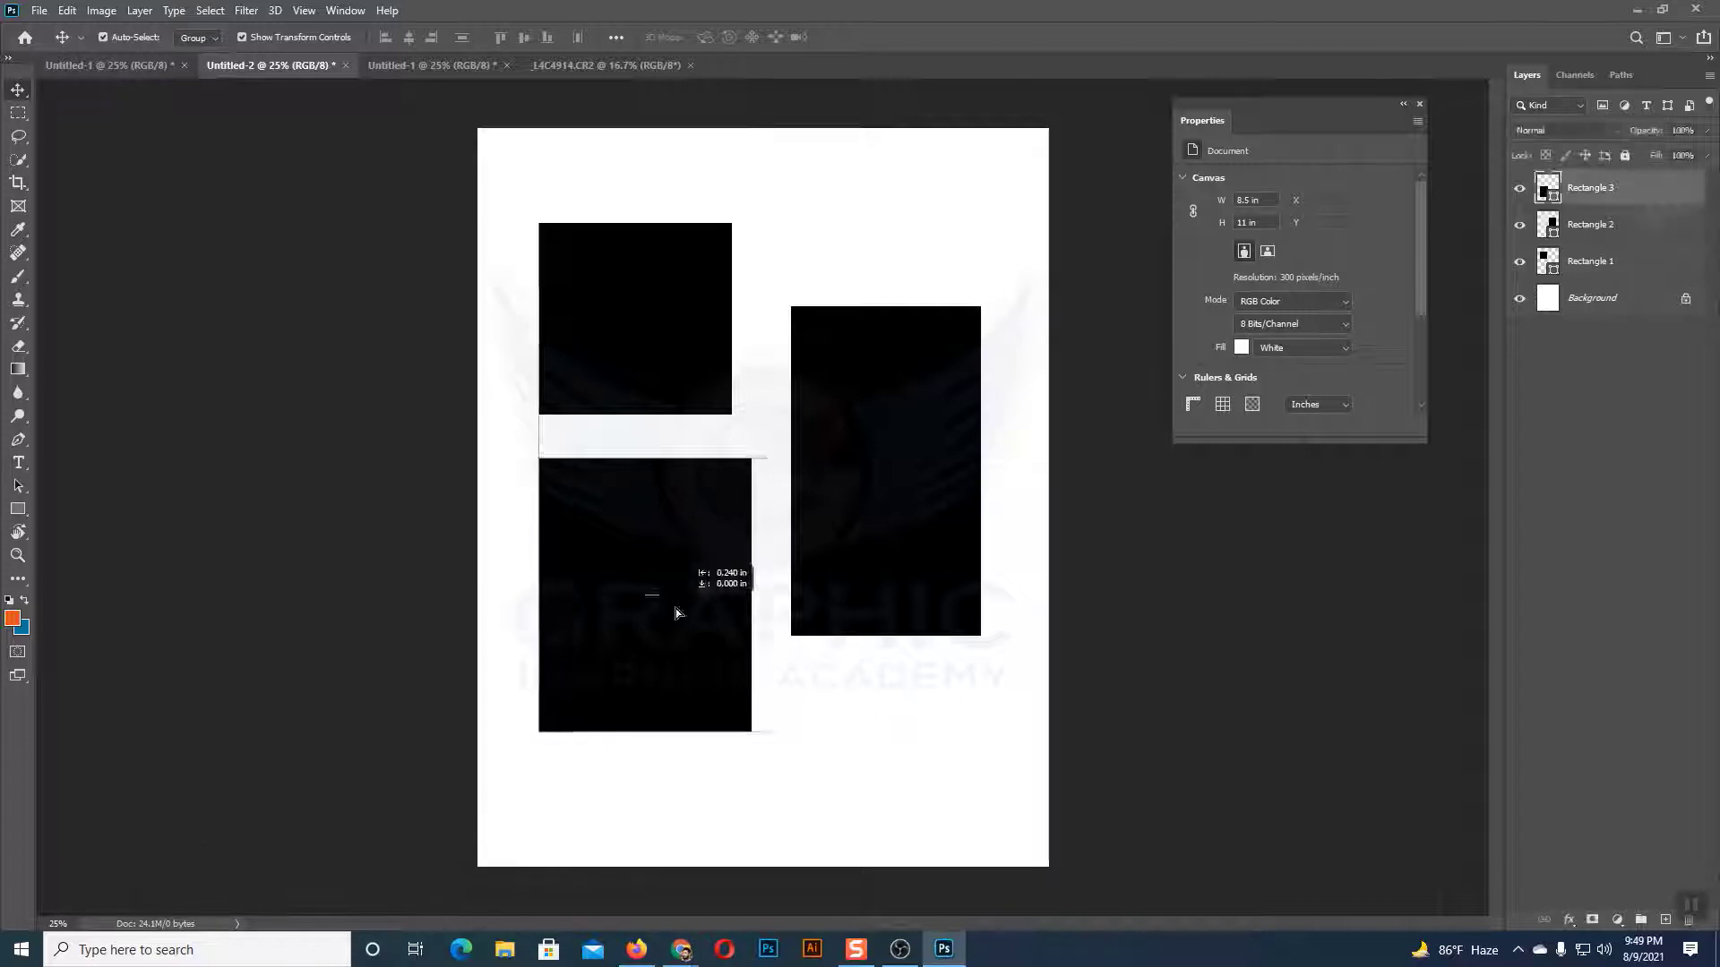
left_click(900, 775)
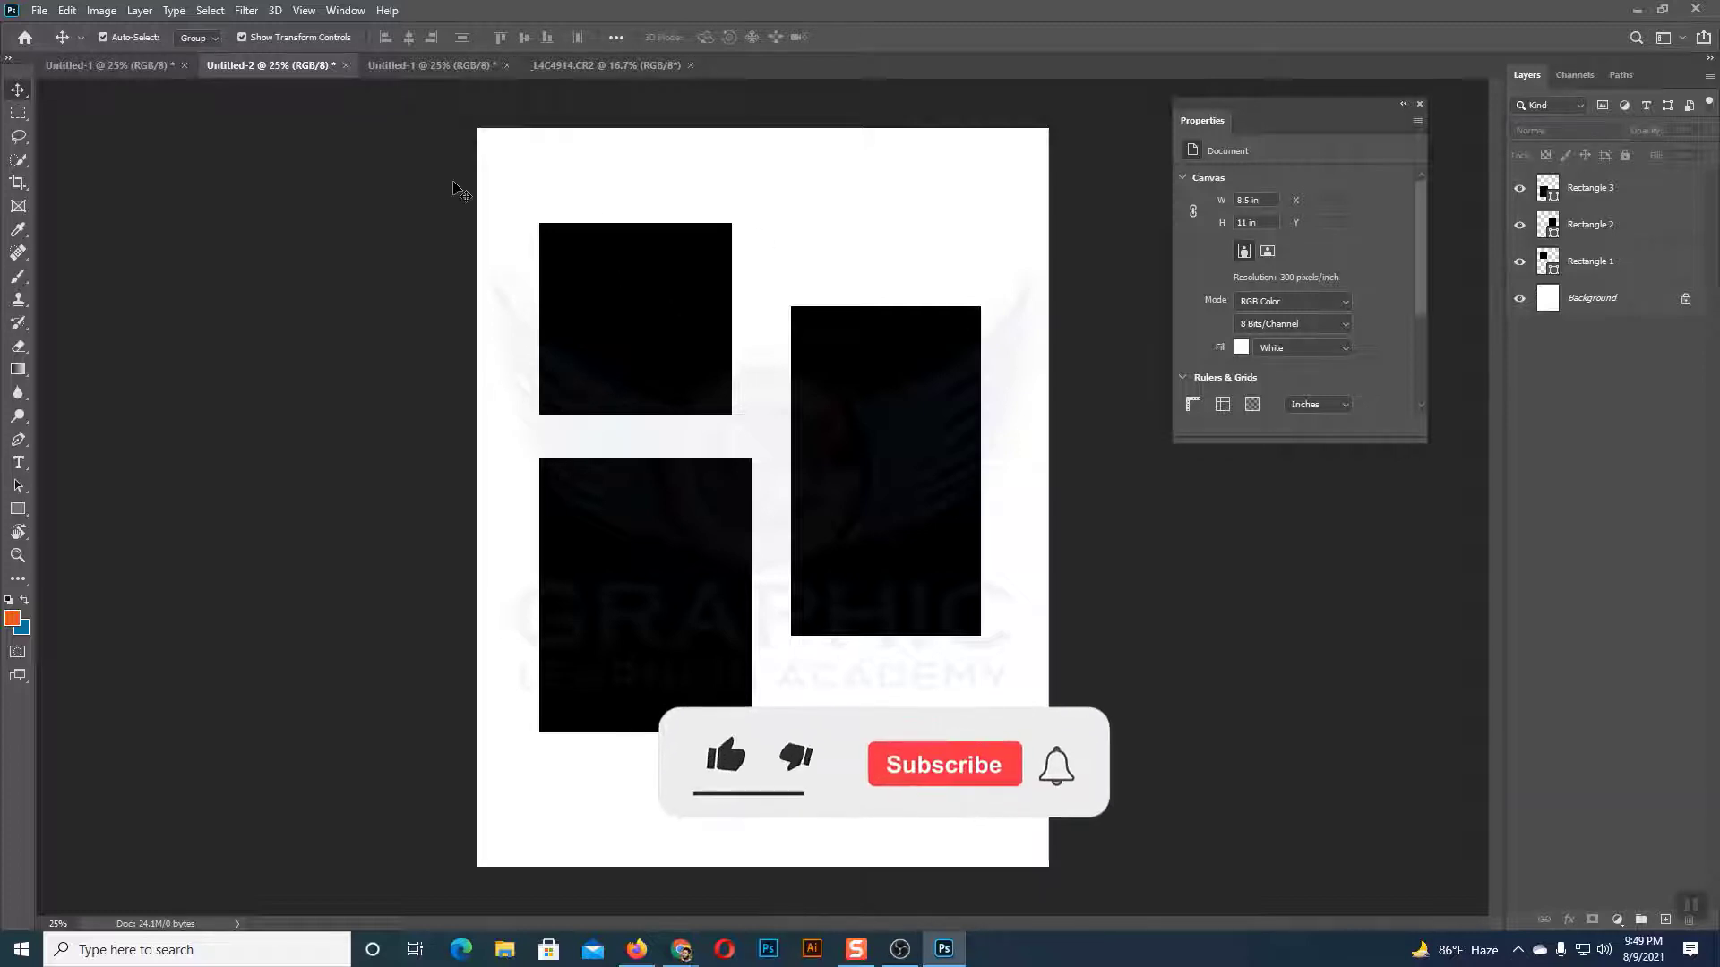
left_click(134, 65)
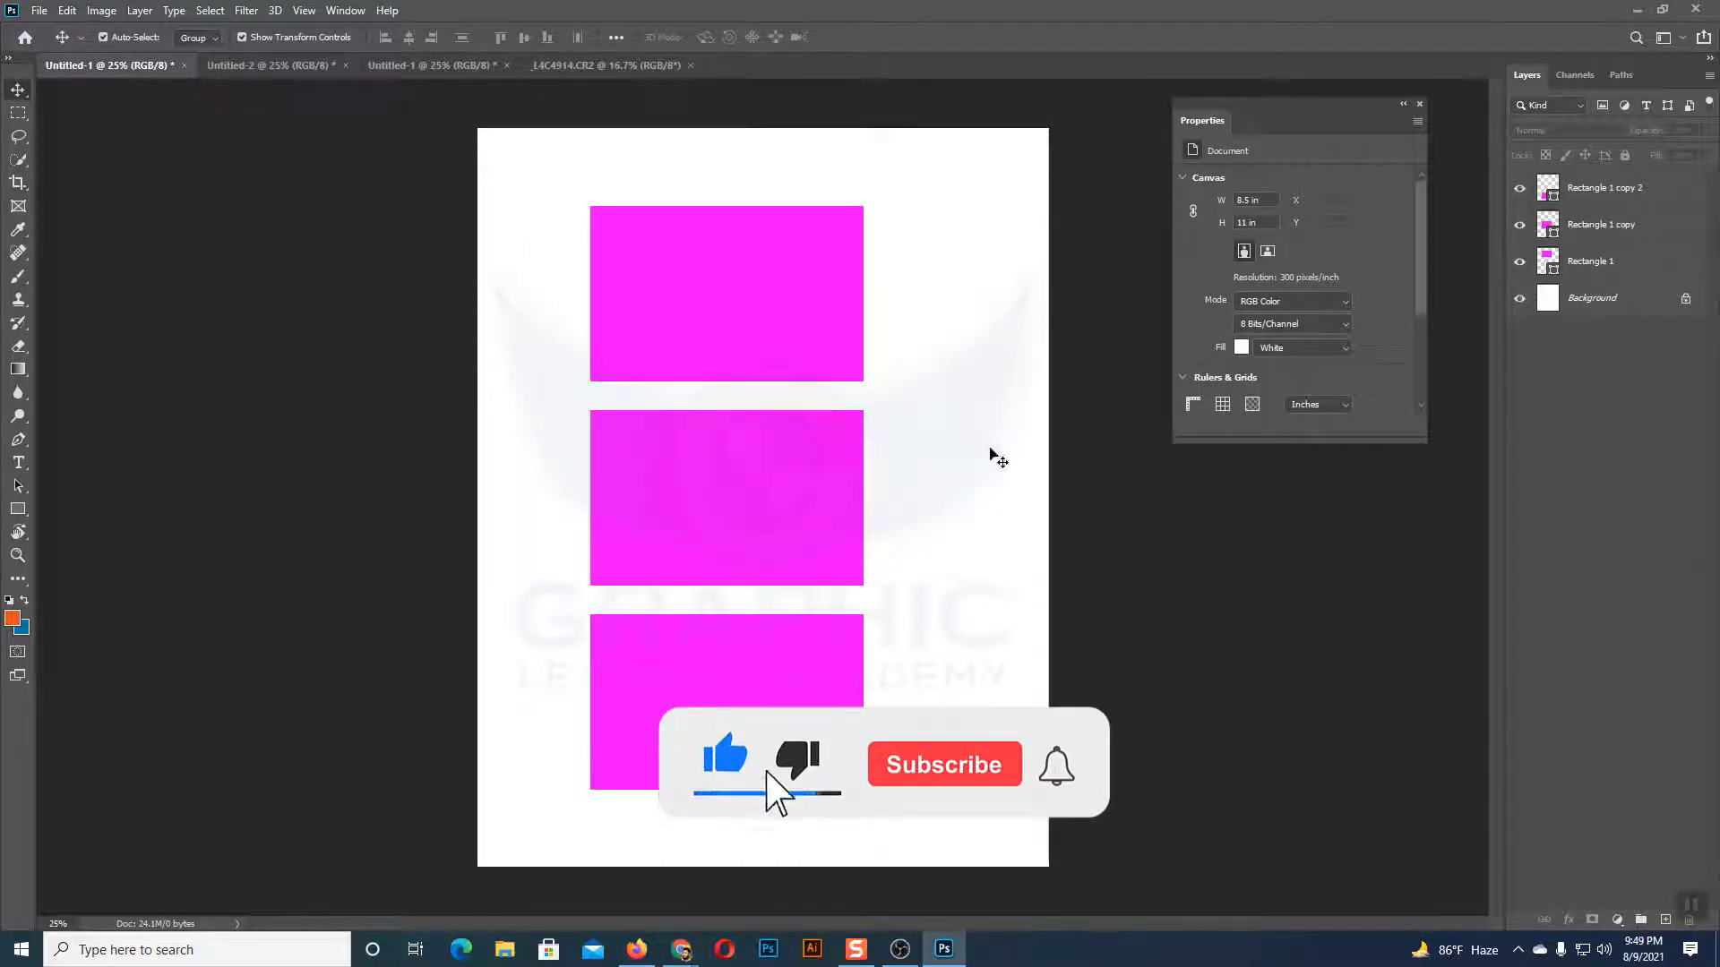
left_click(254, 68)
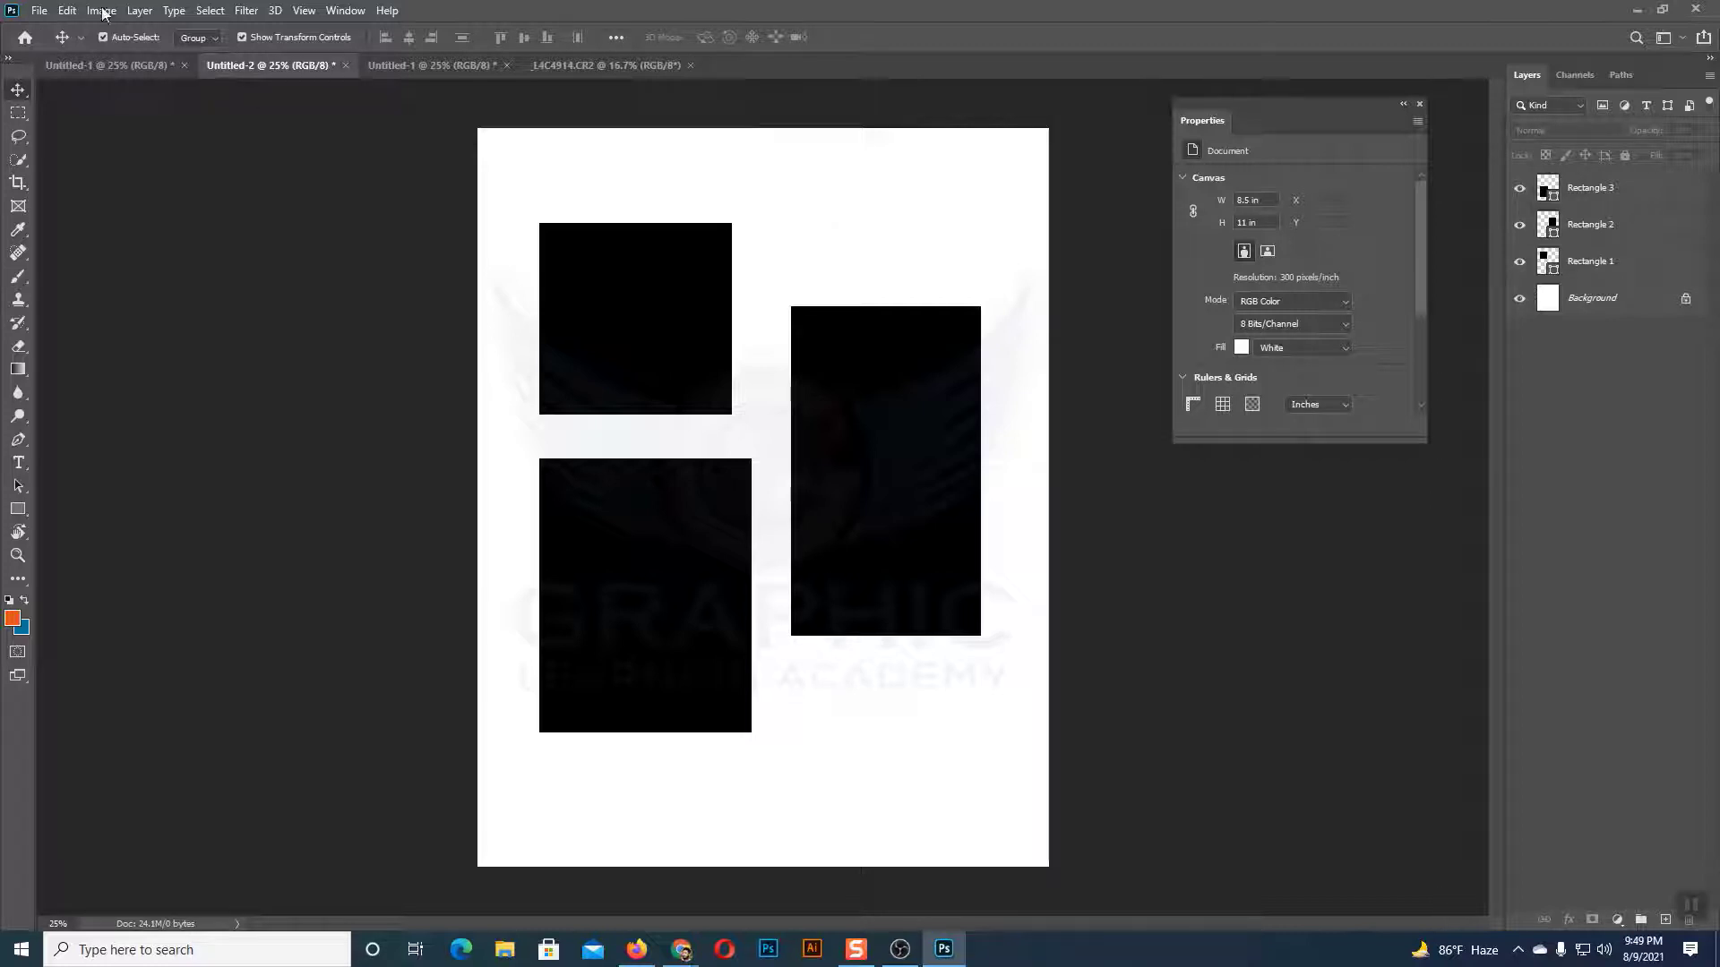
- Open File > Save As for Untitled-2 and move the dialog toward the screen centre
left_click(43, 12)
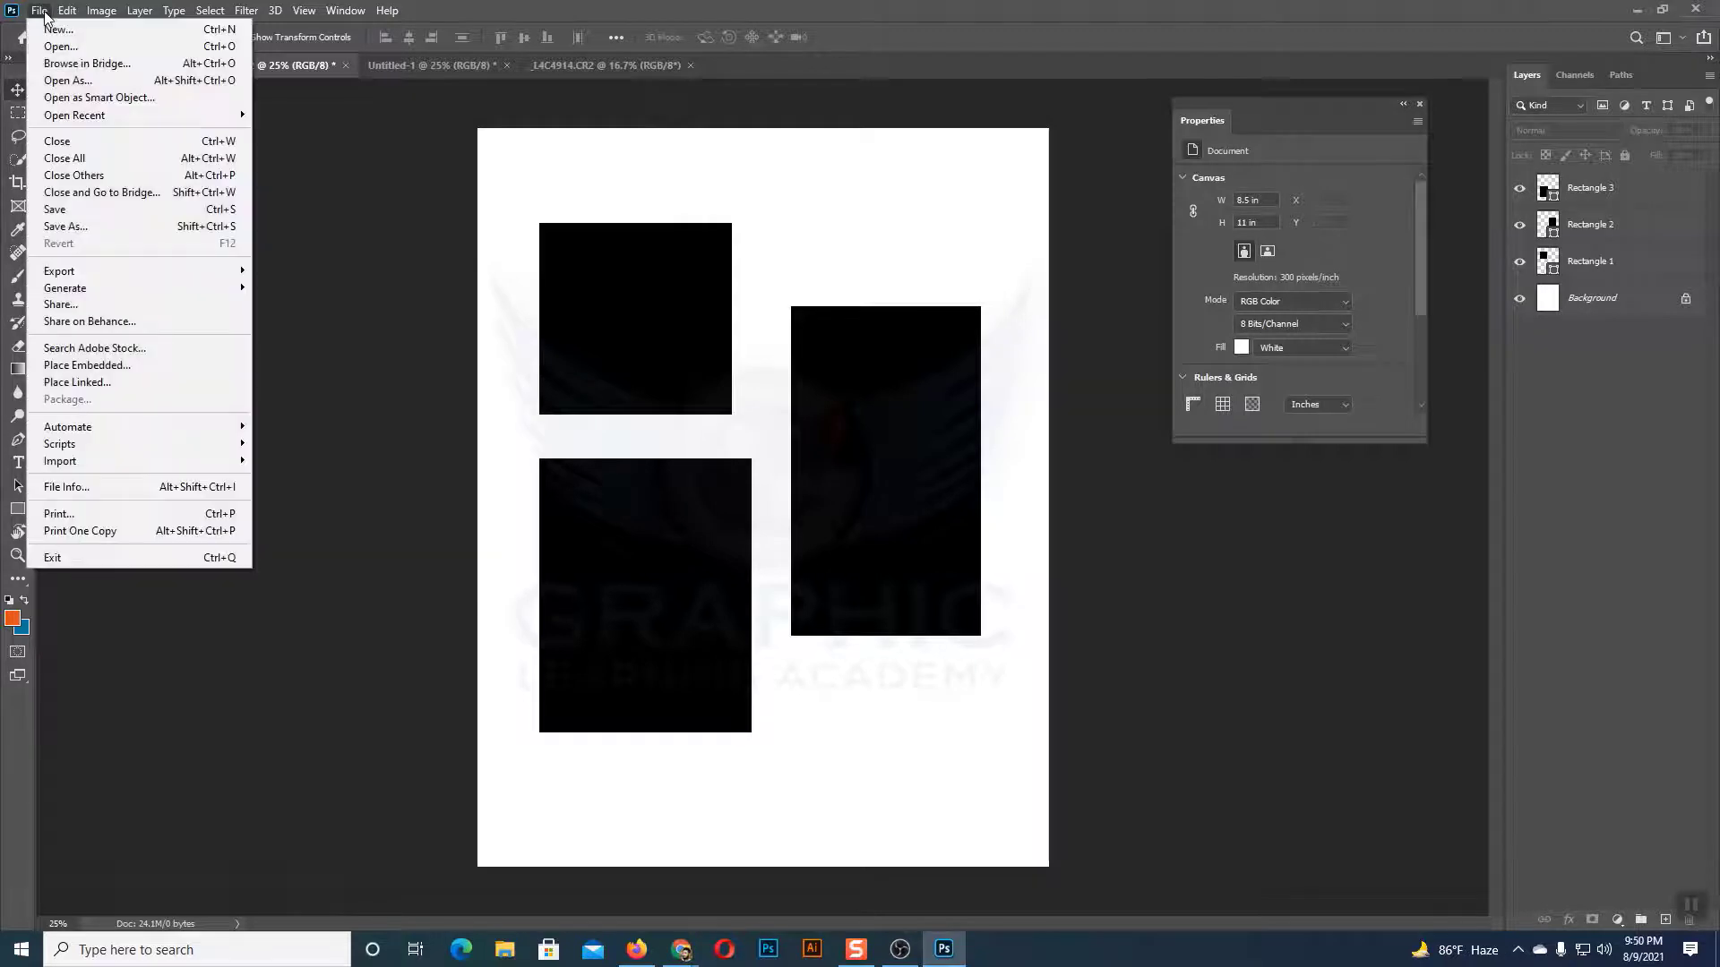
left_click(55, 228)
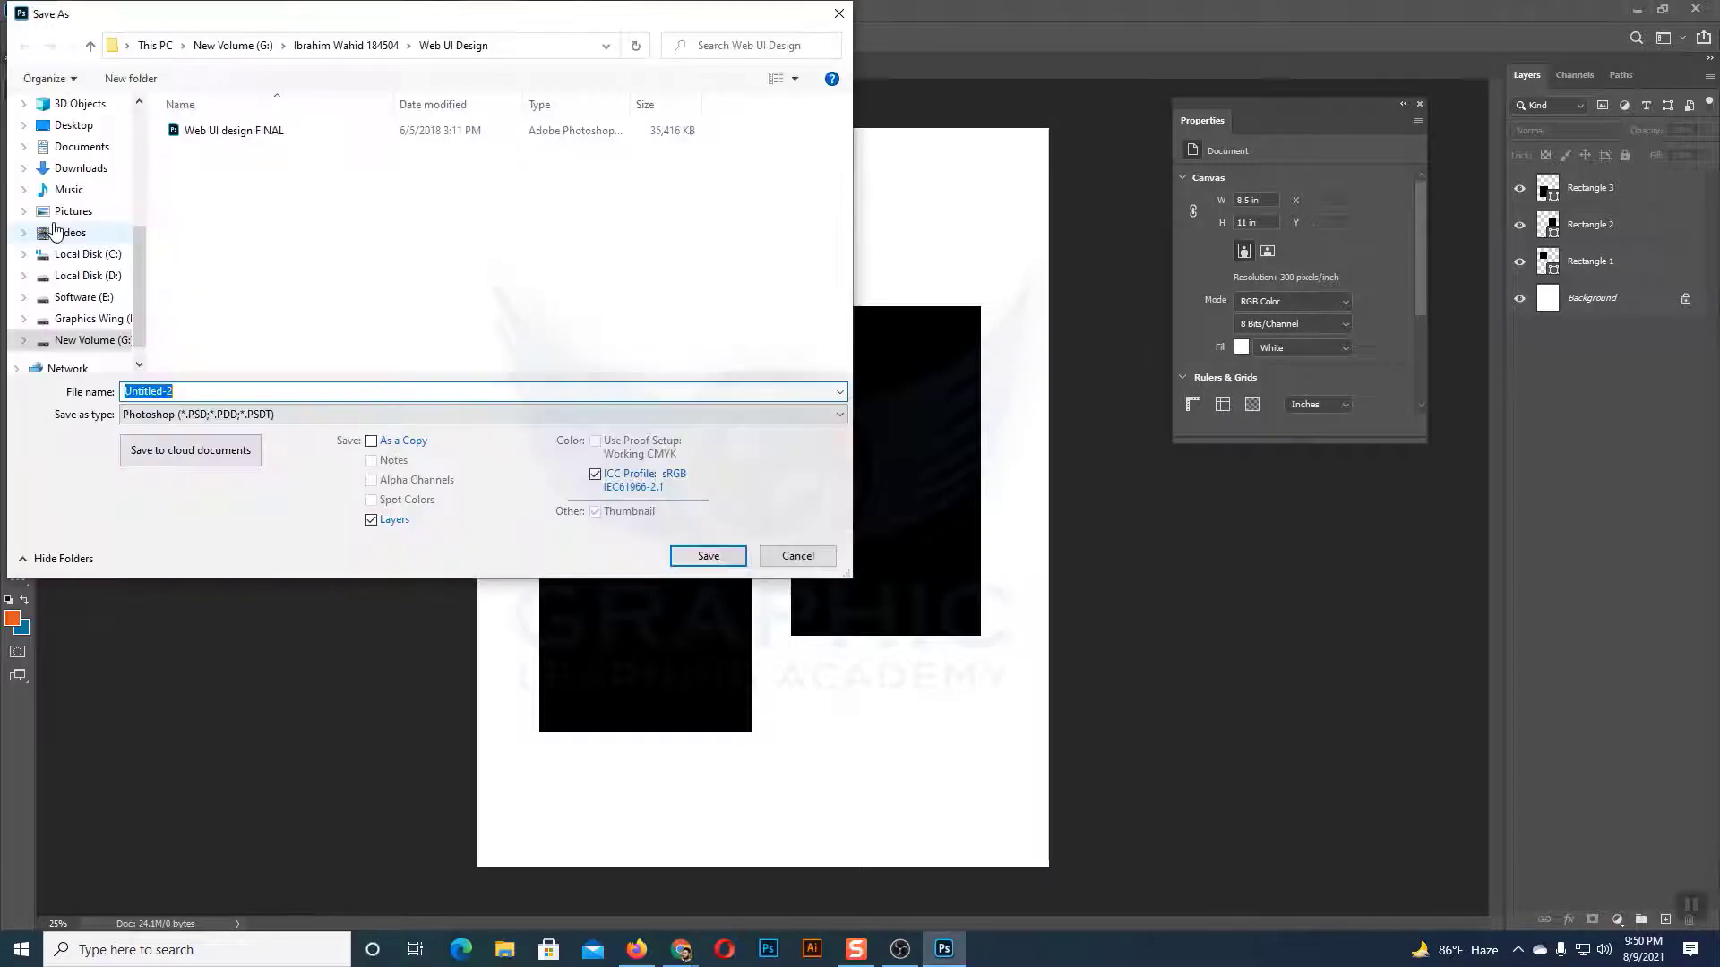
left_click_drag(229, 18, 495, 33)
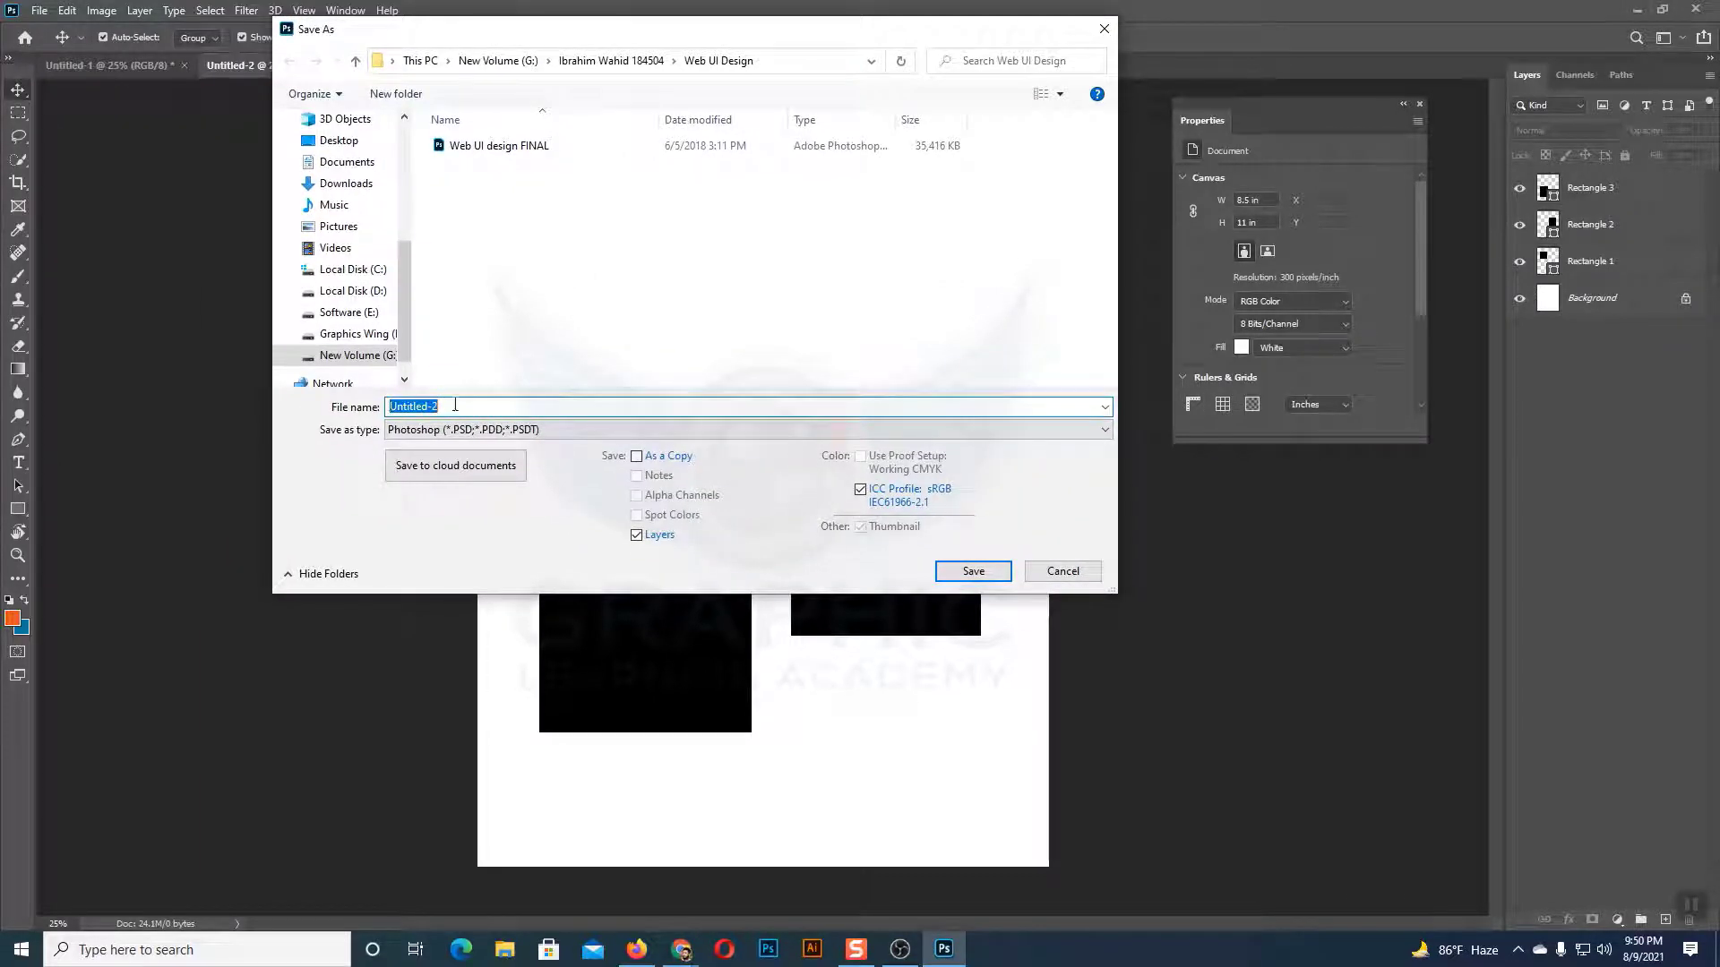
left_click_drag(288, 31, 550, 43)
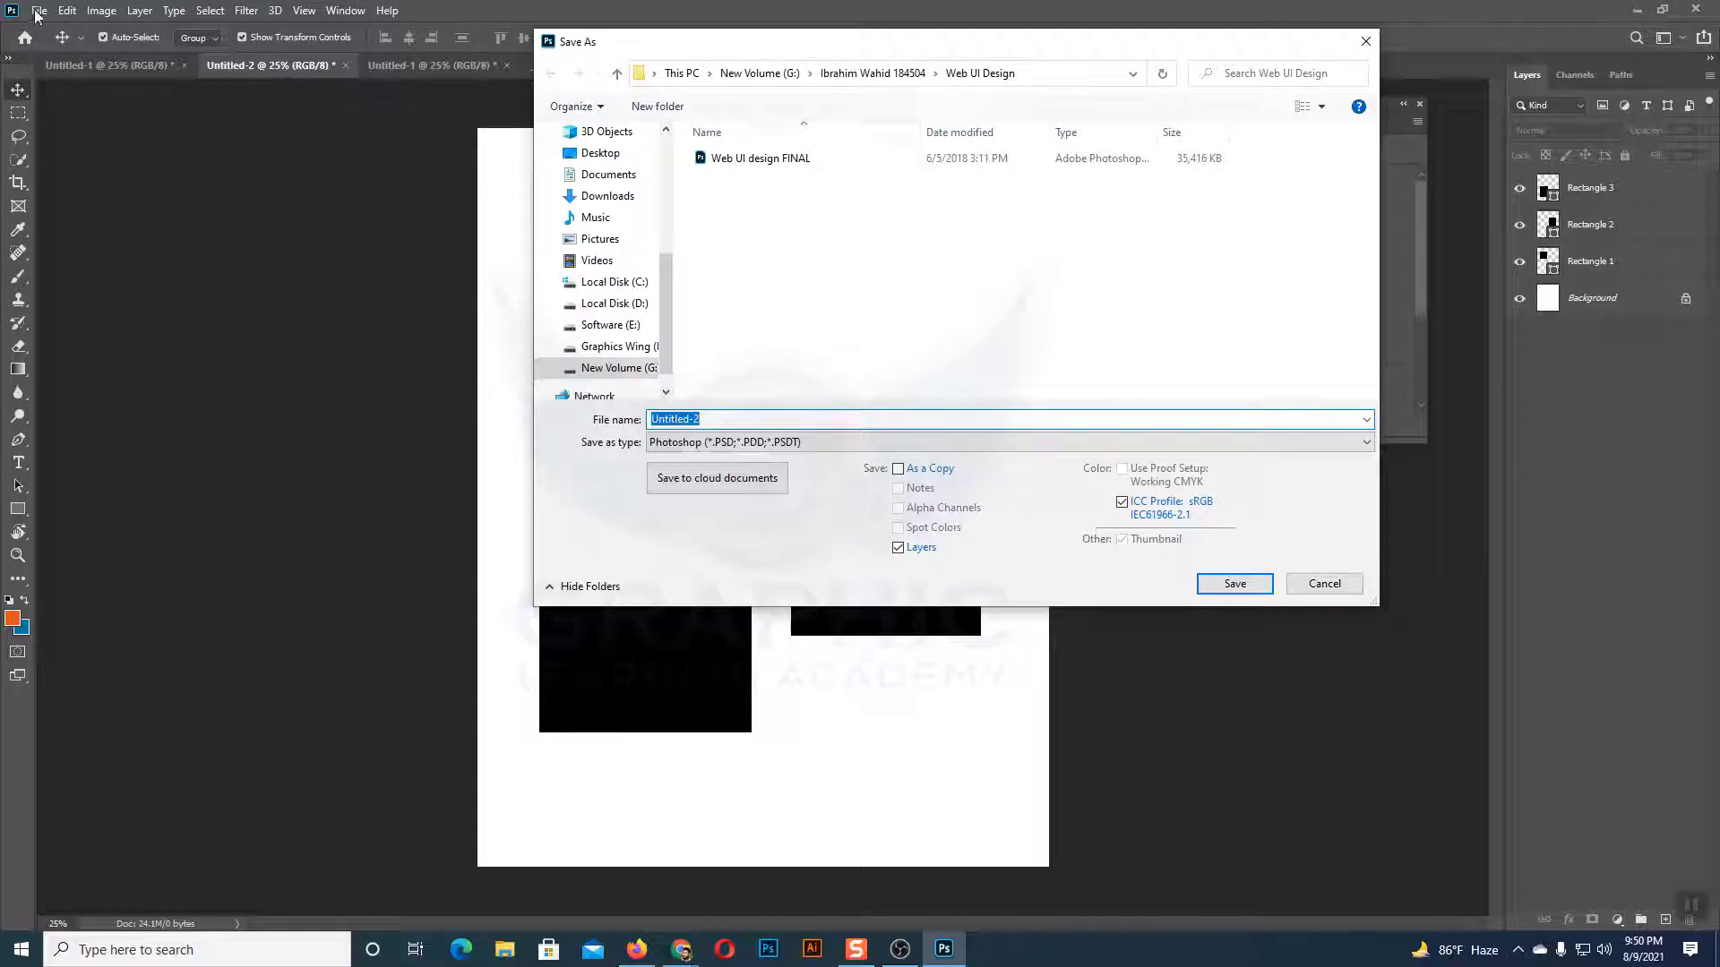
mouse_move(602, 242)
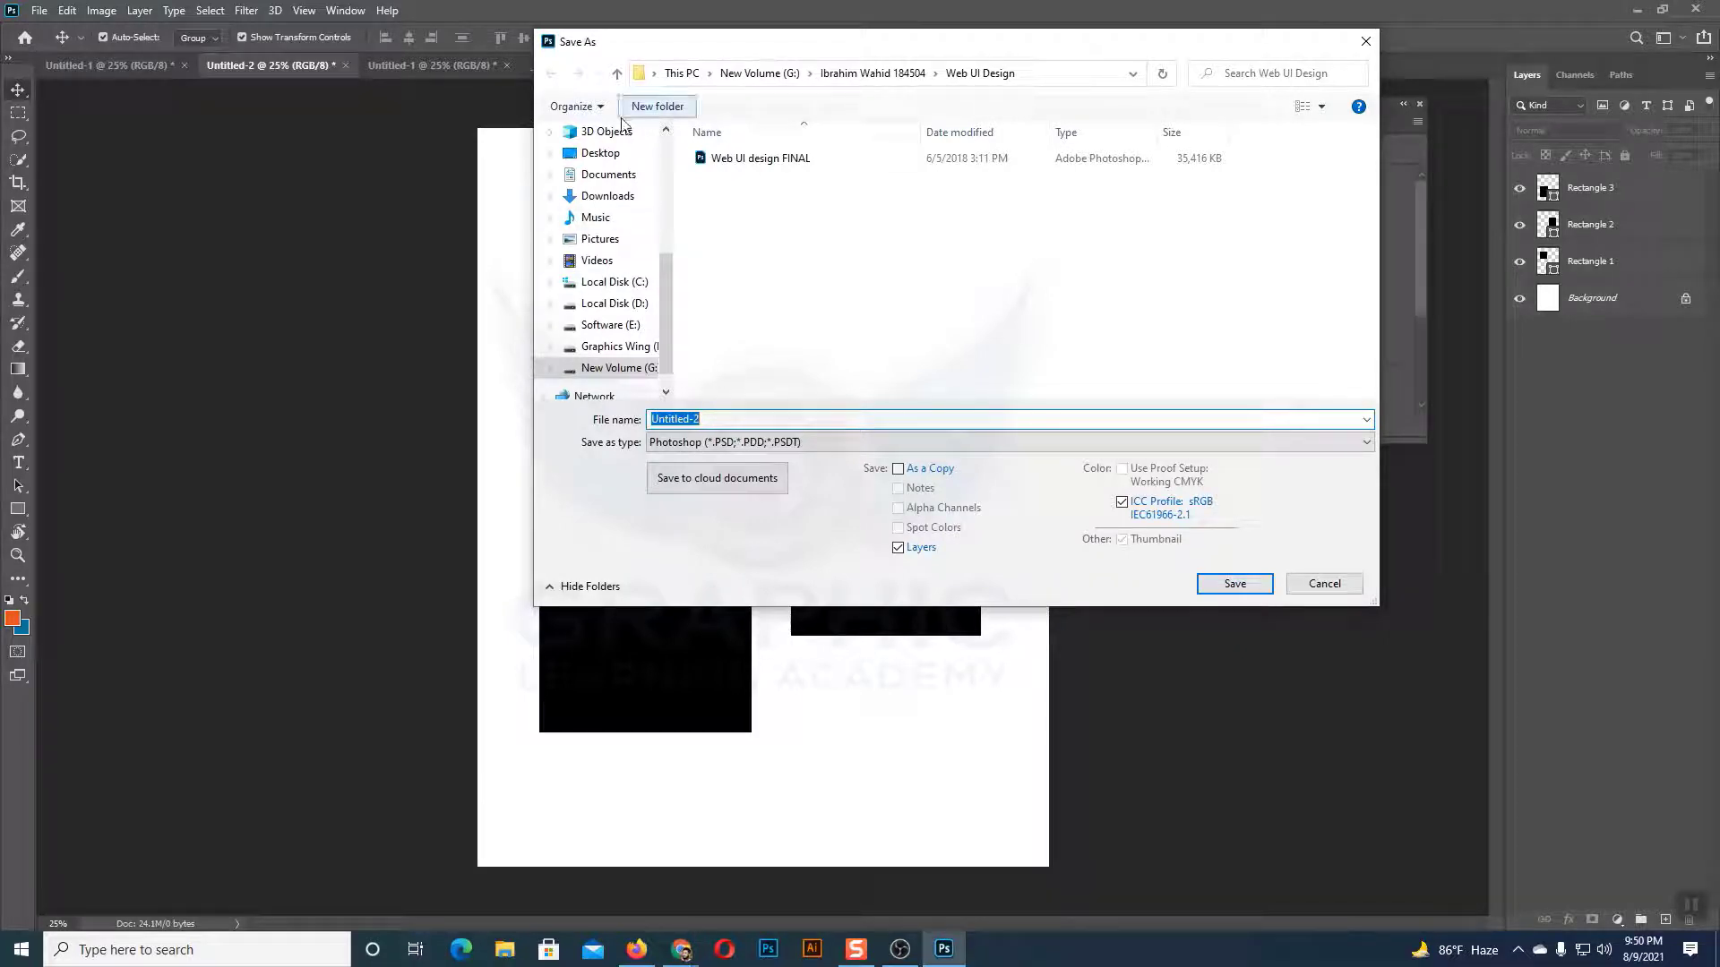
- Create a new folder named 'Psd Save' on the Desktop
left_click(611, 156)
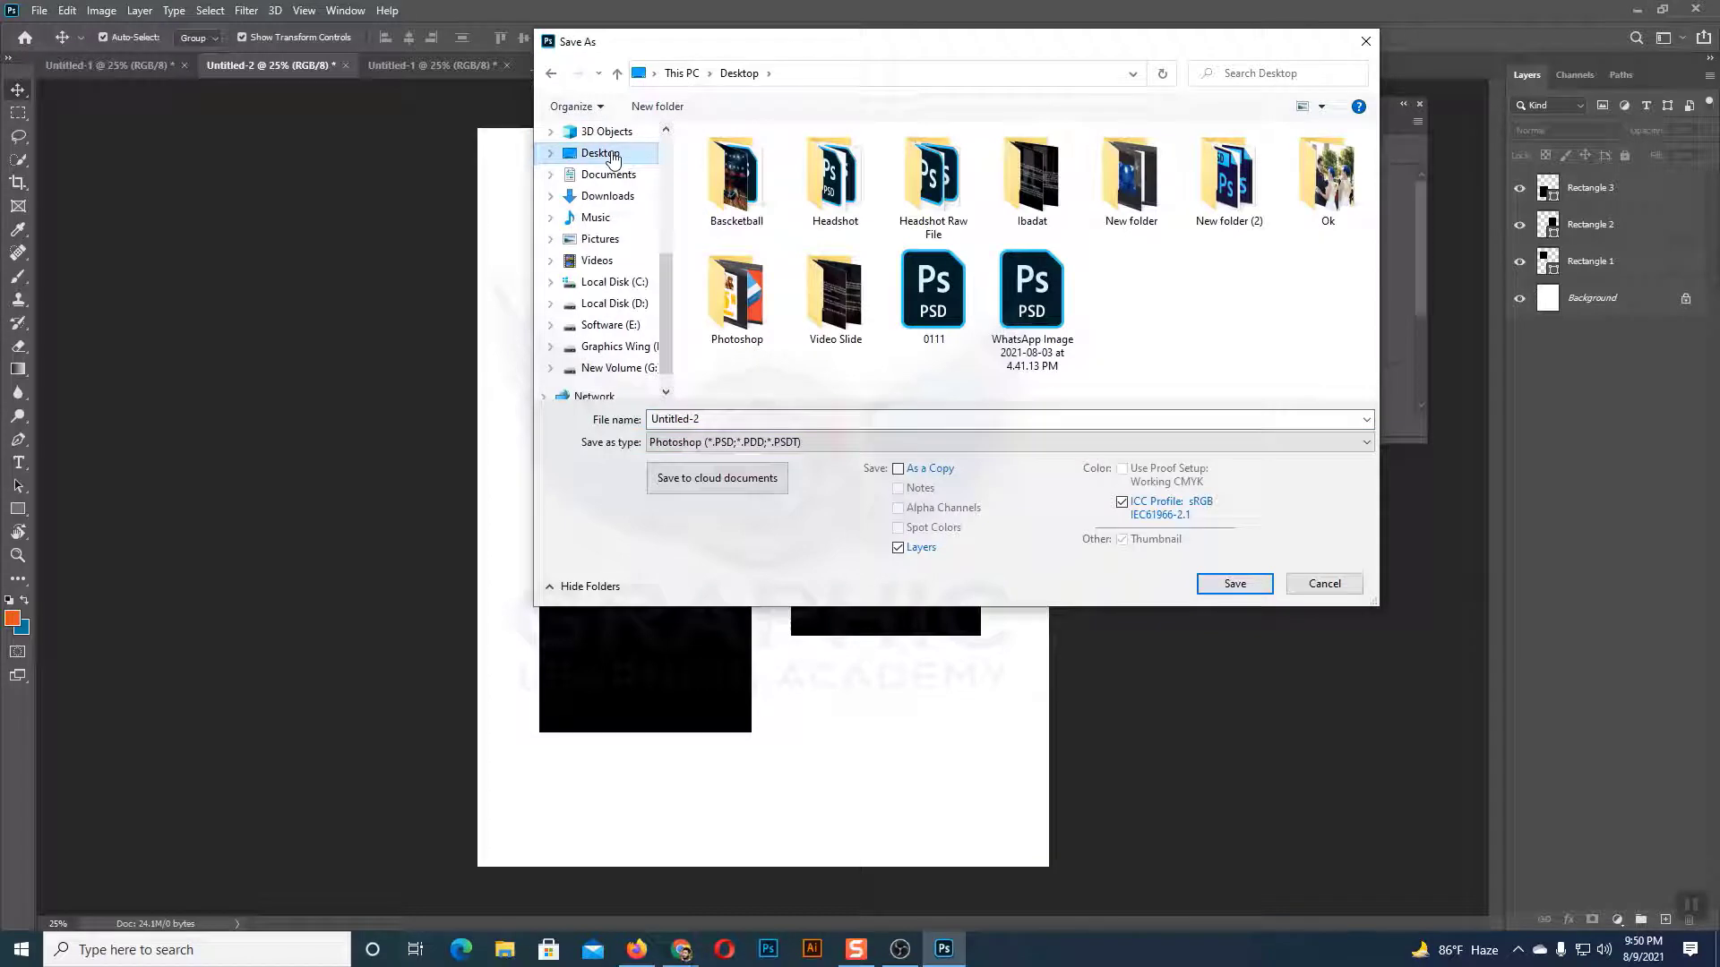
left_click(658, 107)
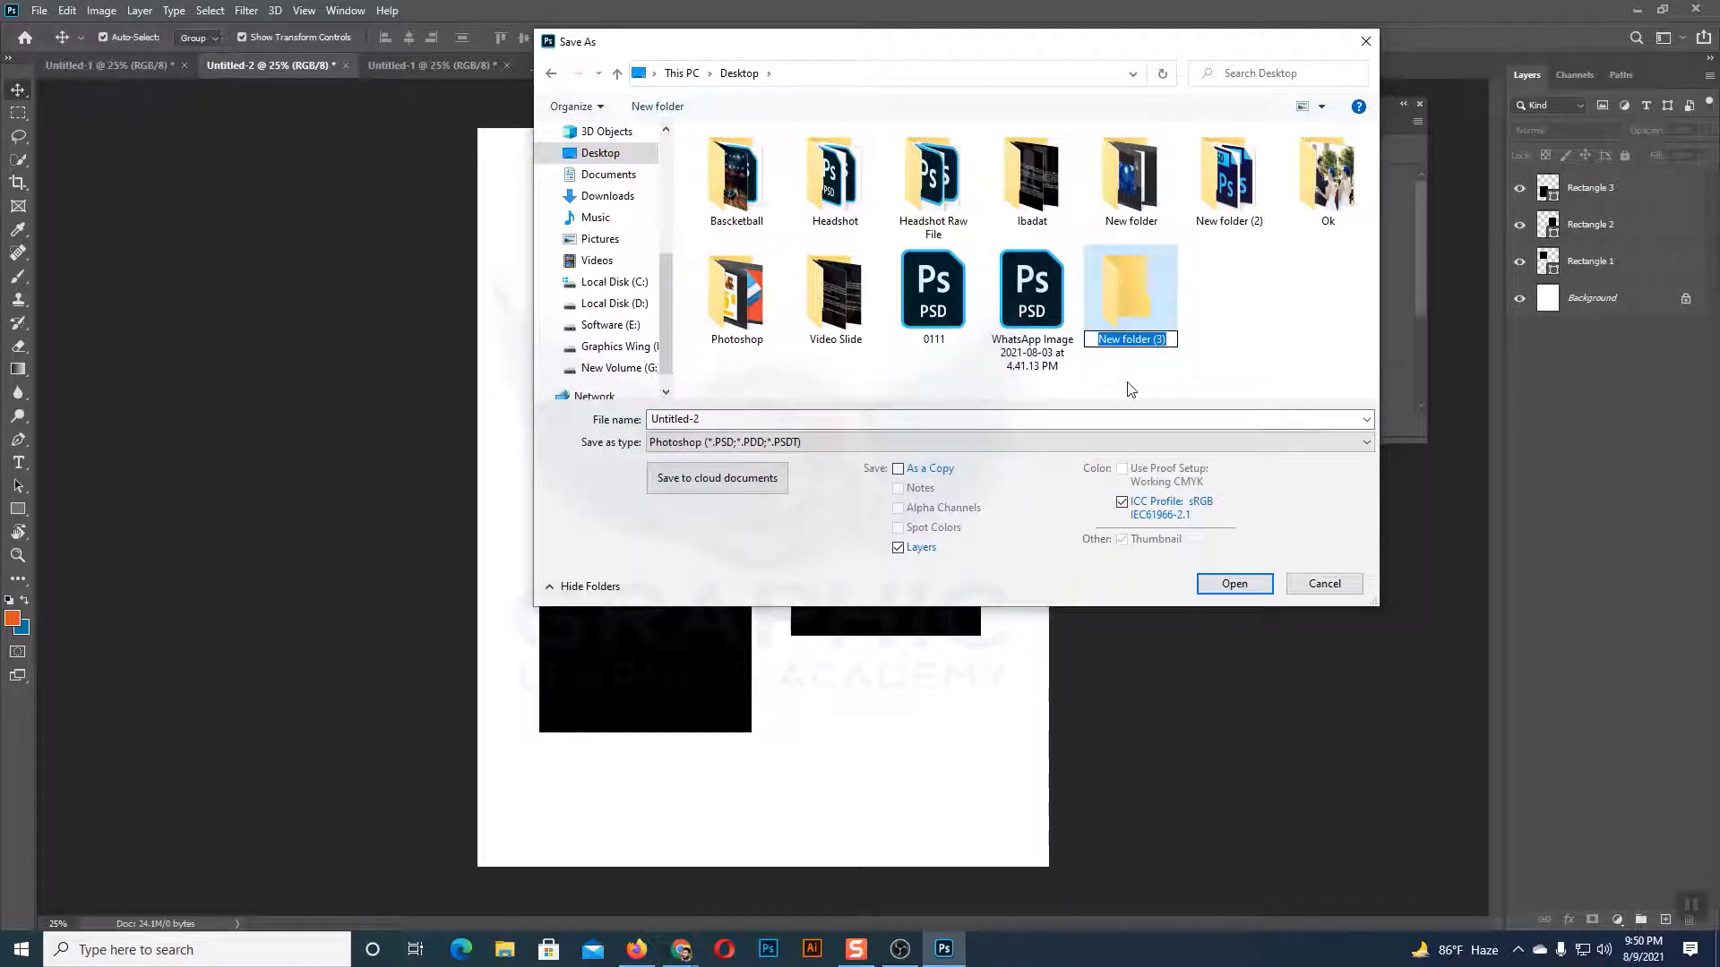
type("Psd")
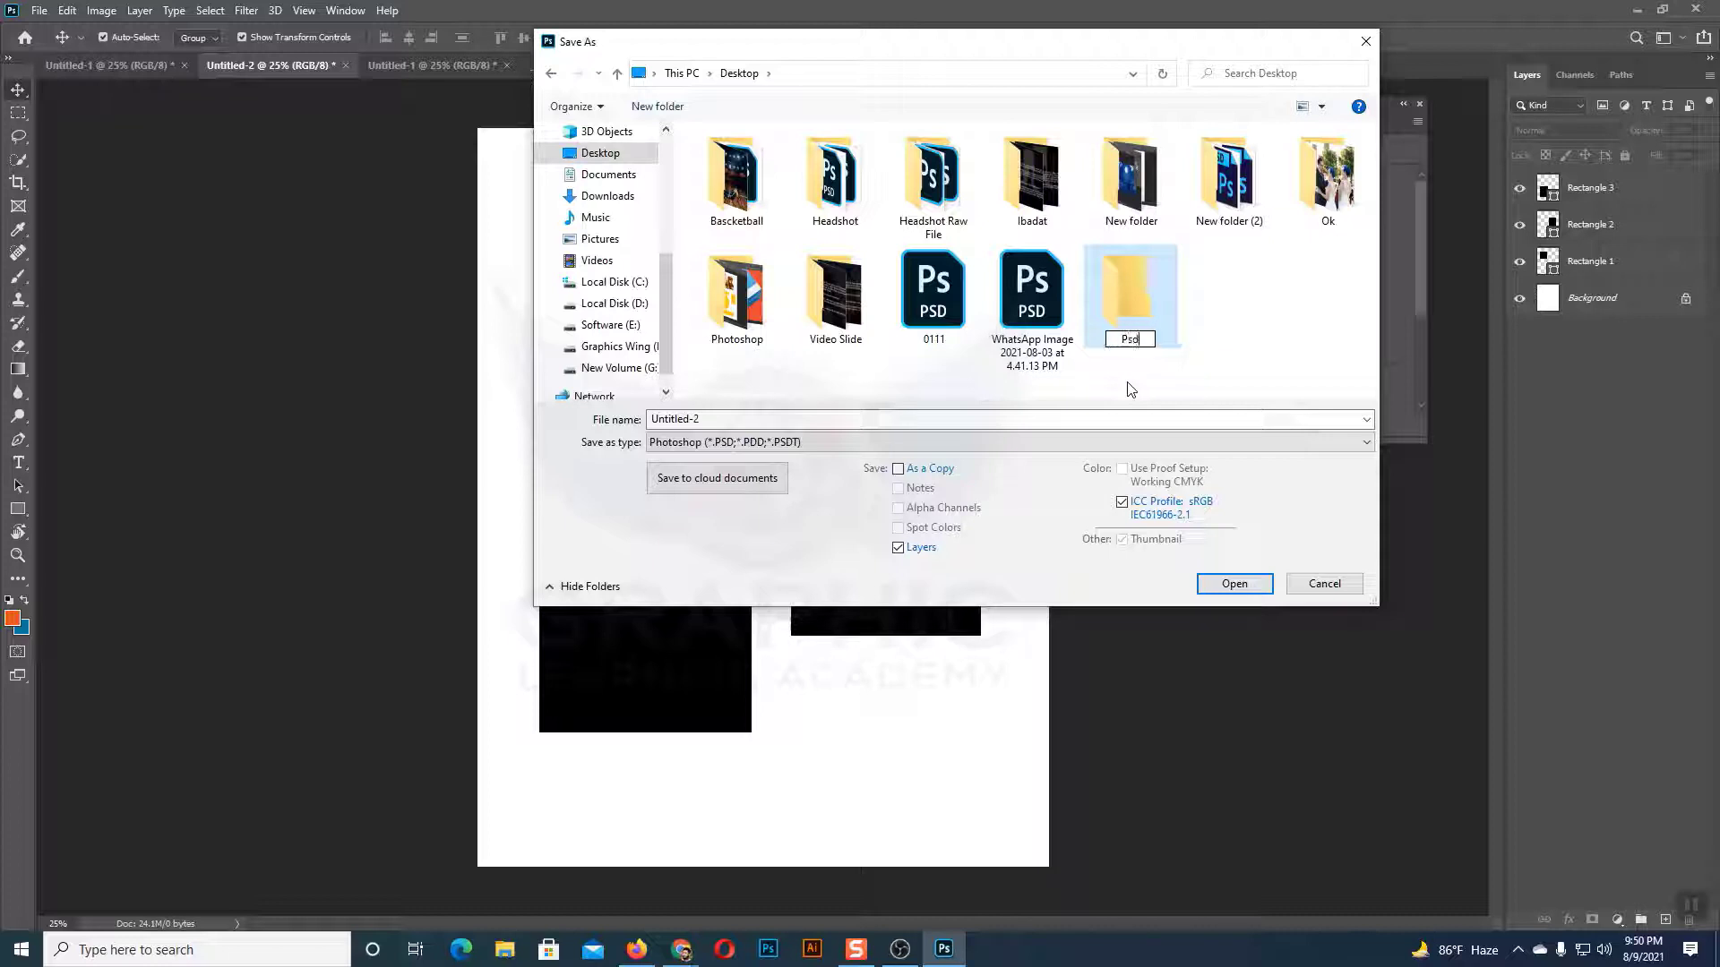
type(" n")
key("BackSpace")
type("S")
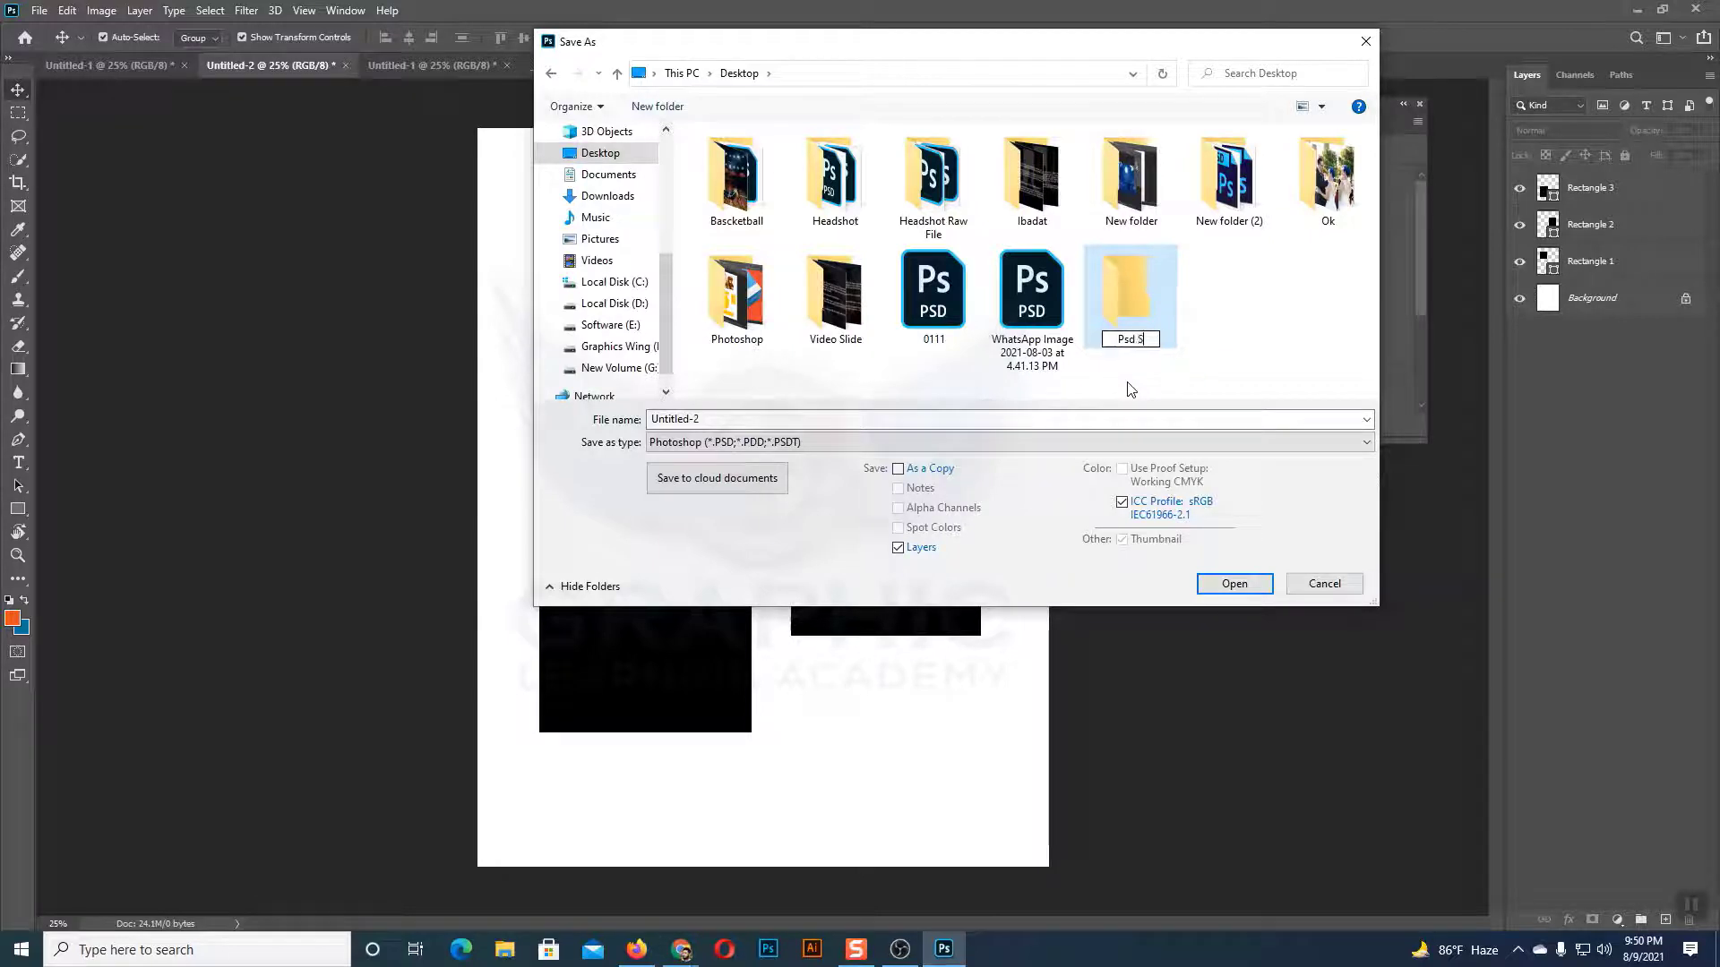
type("ave")
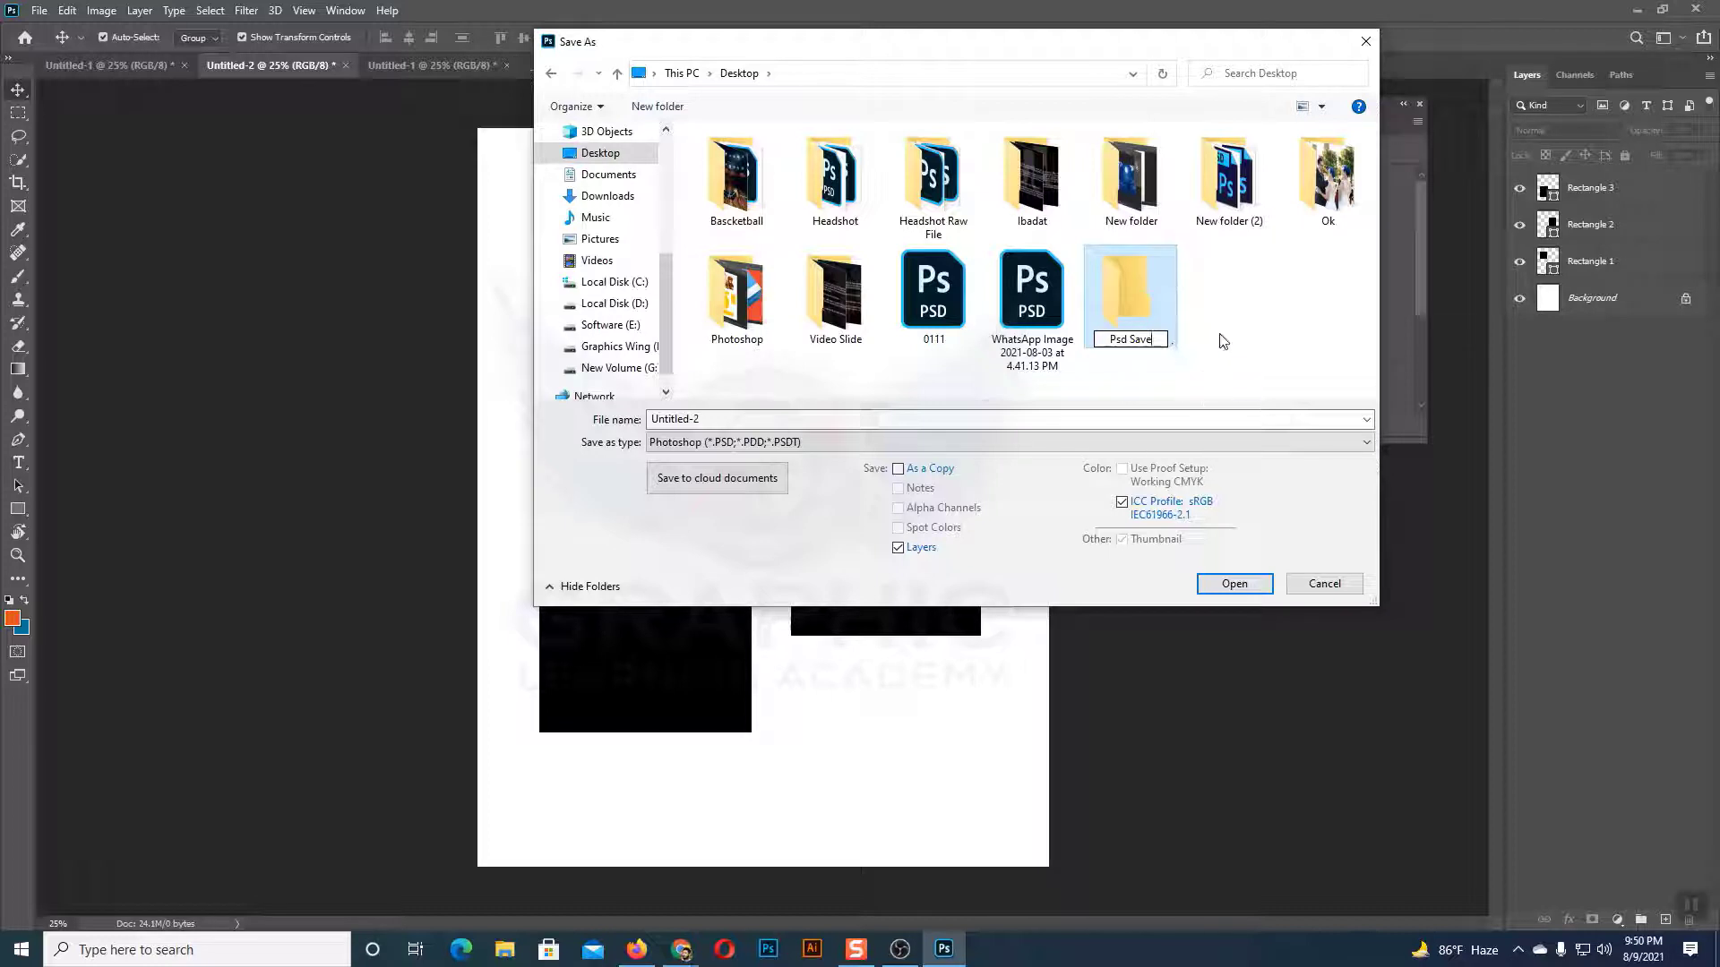
key("Return")
- Save Untitled-2.psd into Psd Save with Maximize Compatibility kept on
double_click(1128, 302)
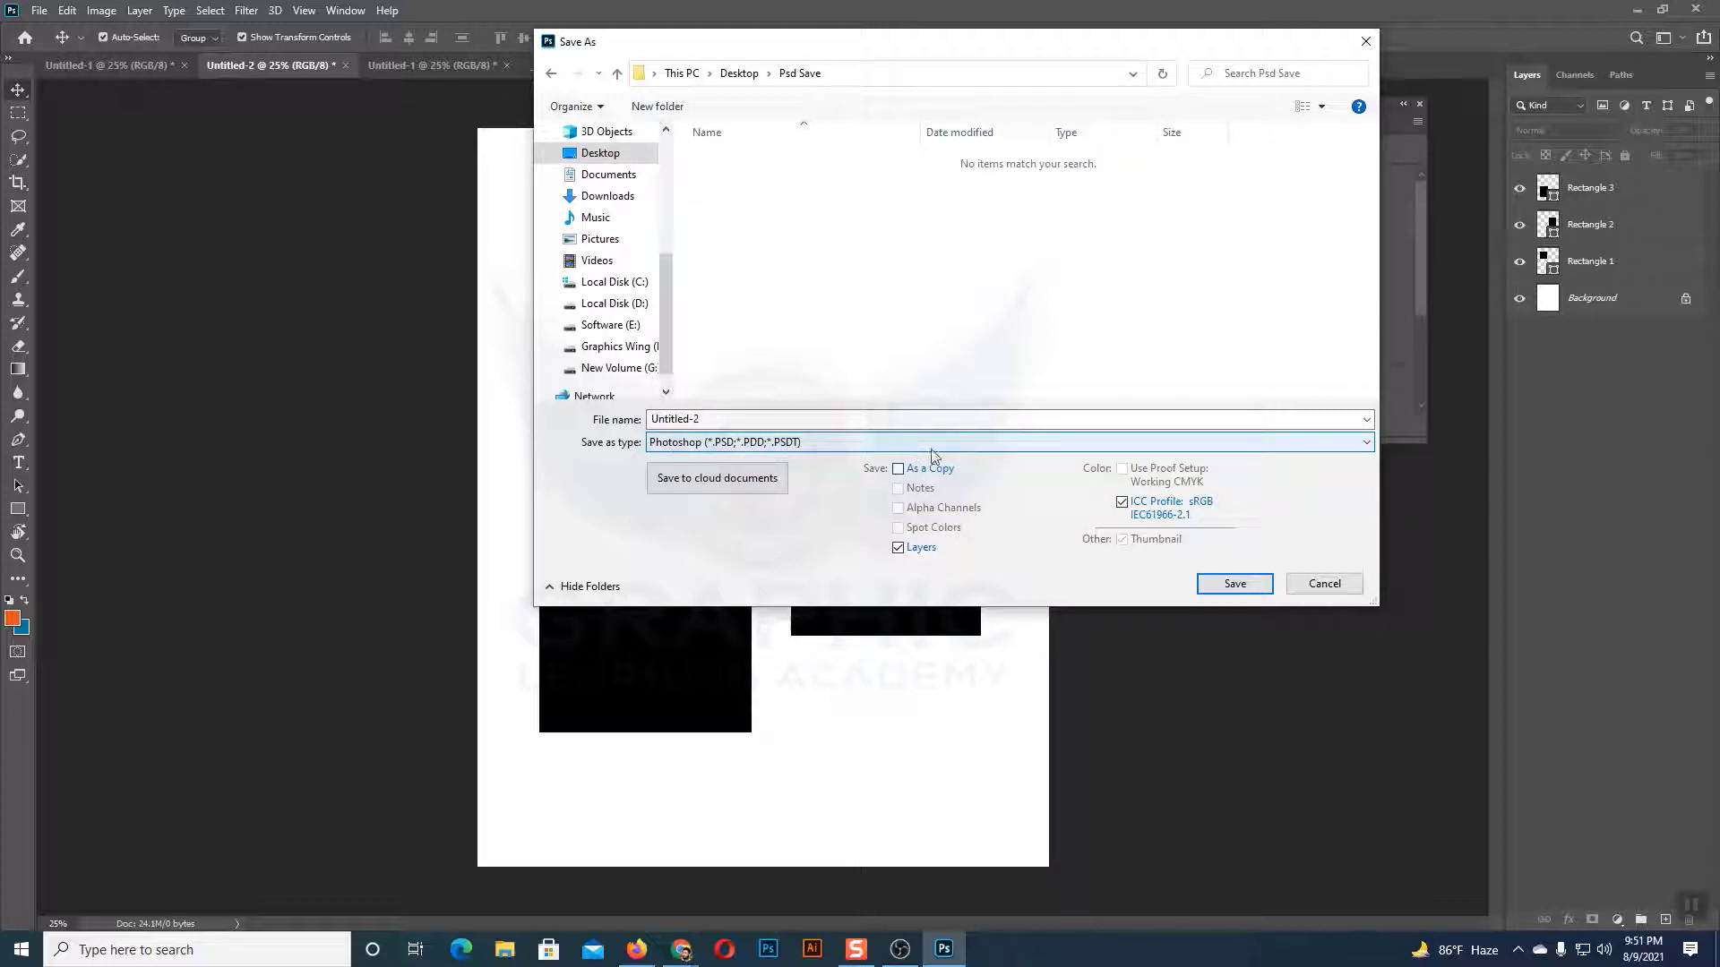
left_click(1235, 584)
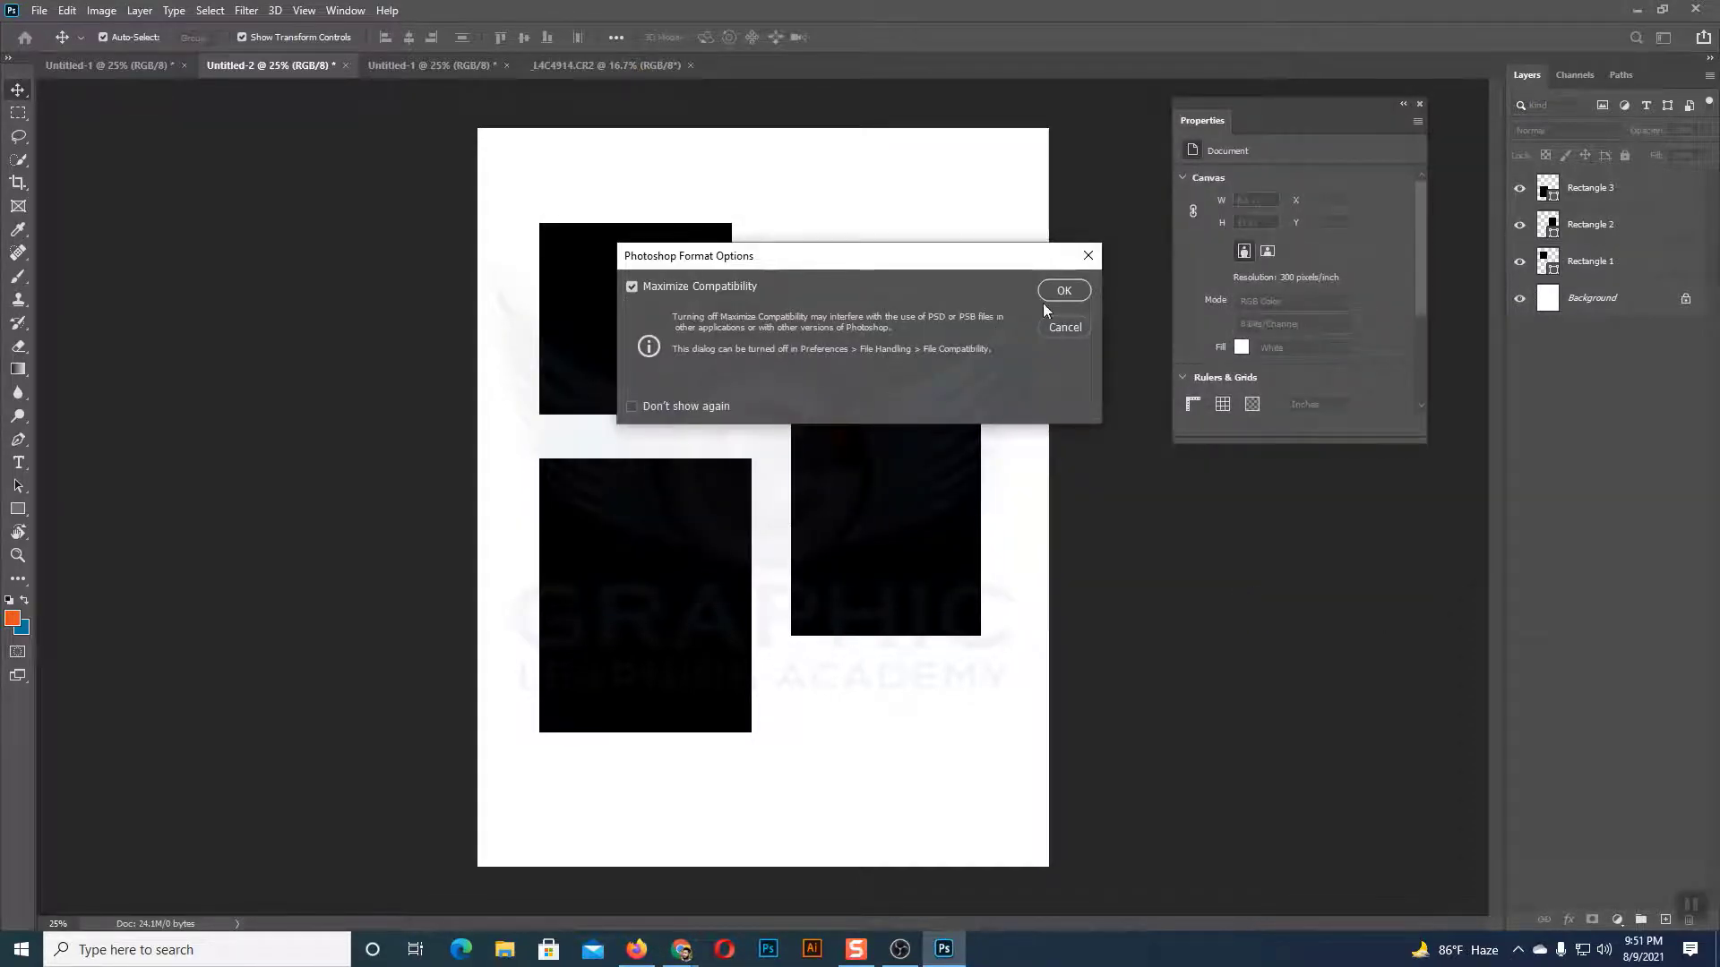
left_click(1064, 291)
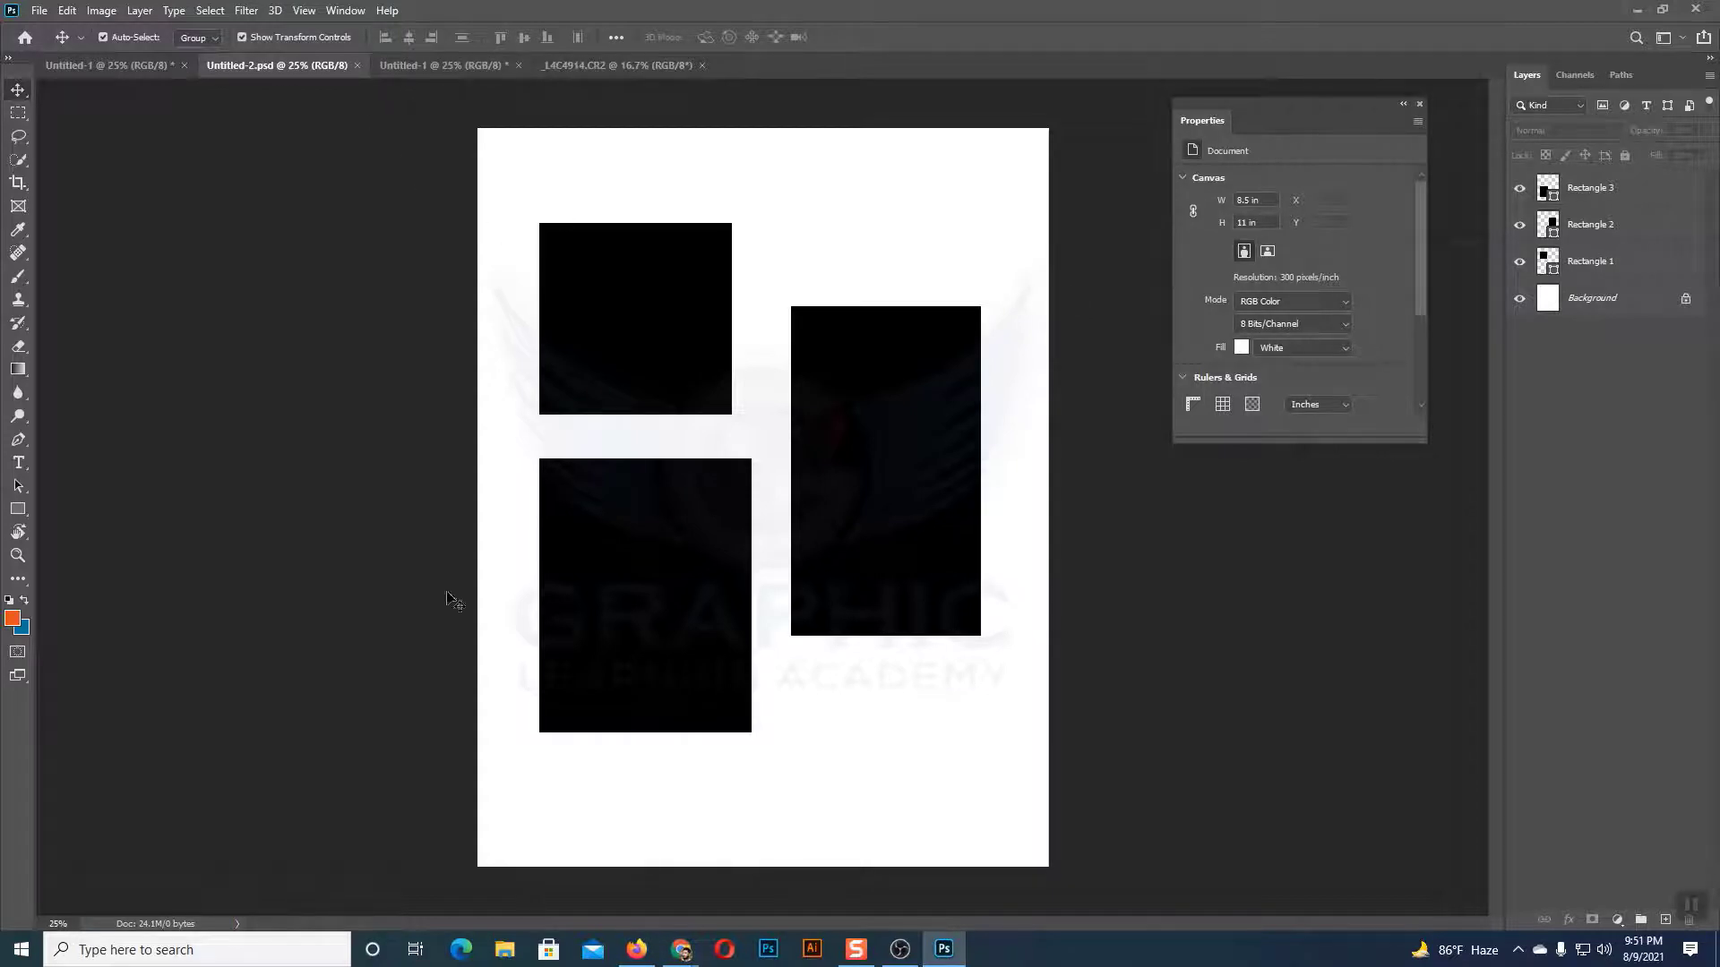
- In File Explorer, open Desktop > Psd Save to confirm Untitled-2 is there
left_click(504, 952)
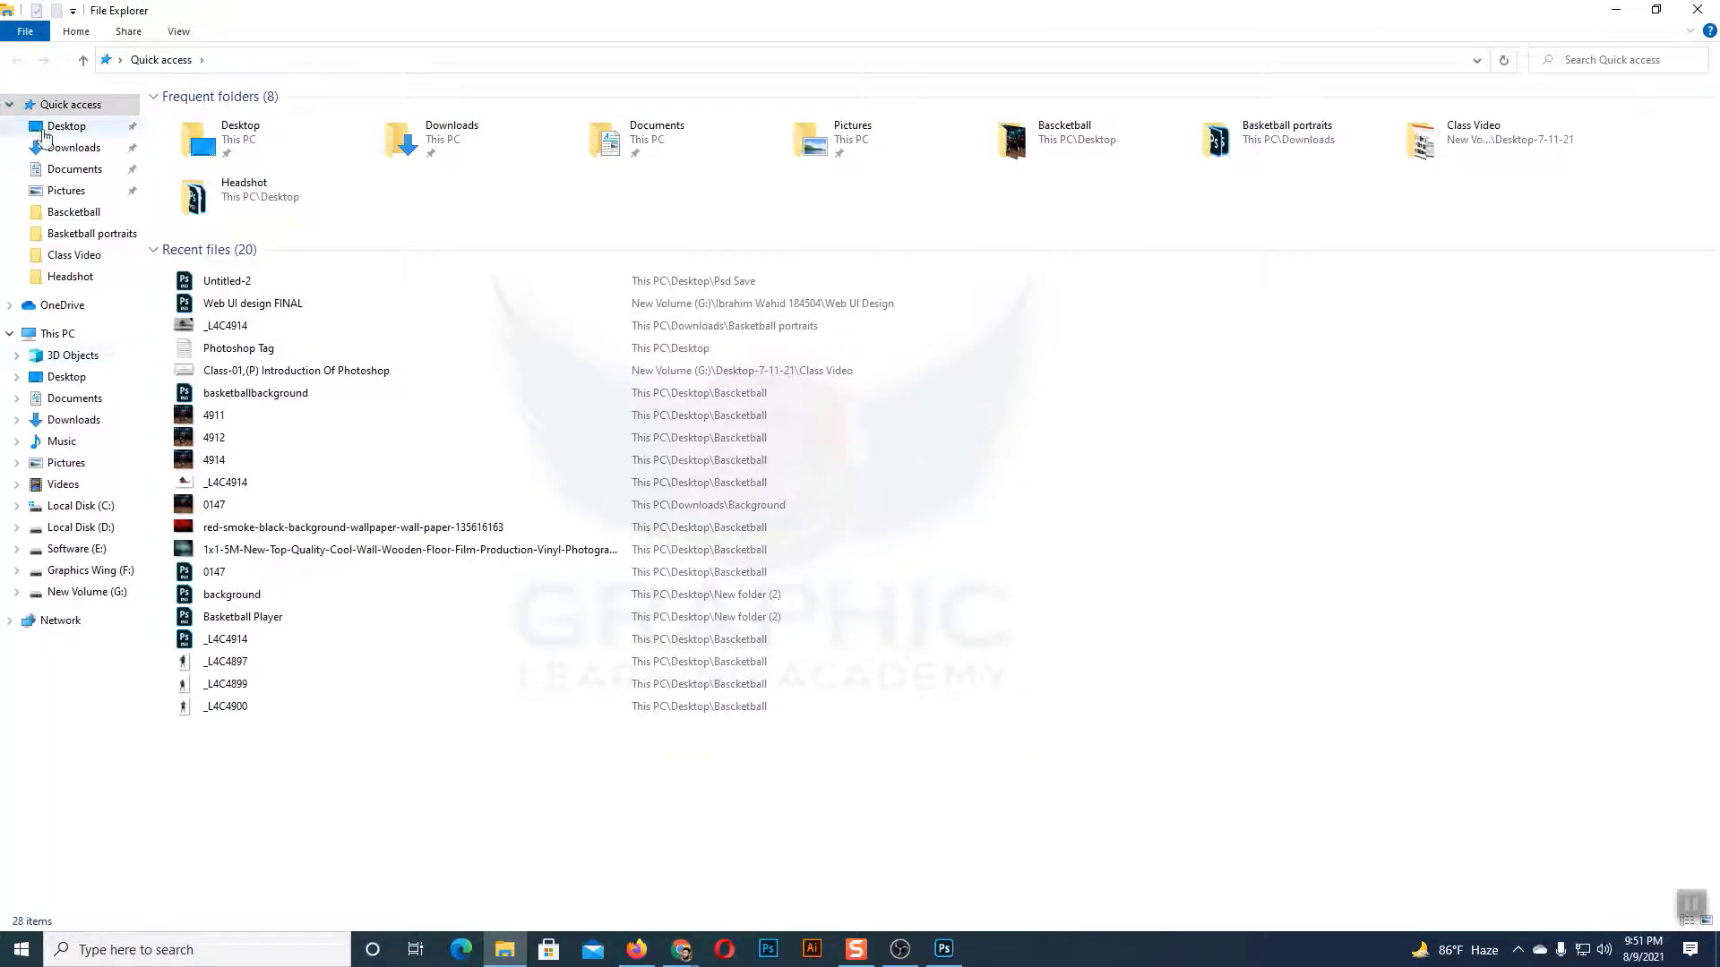
left_click(63, 127)
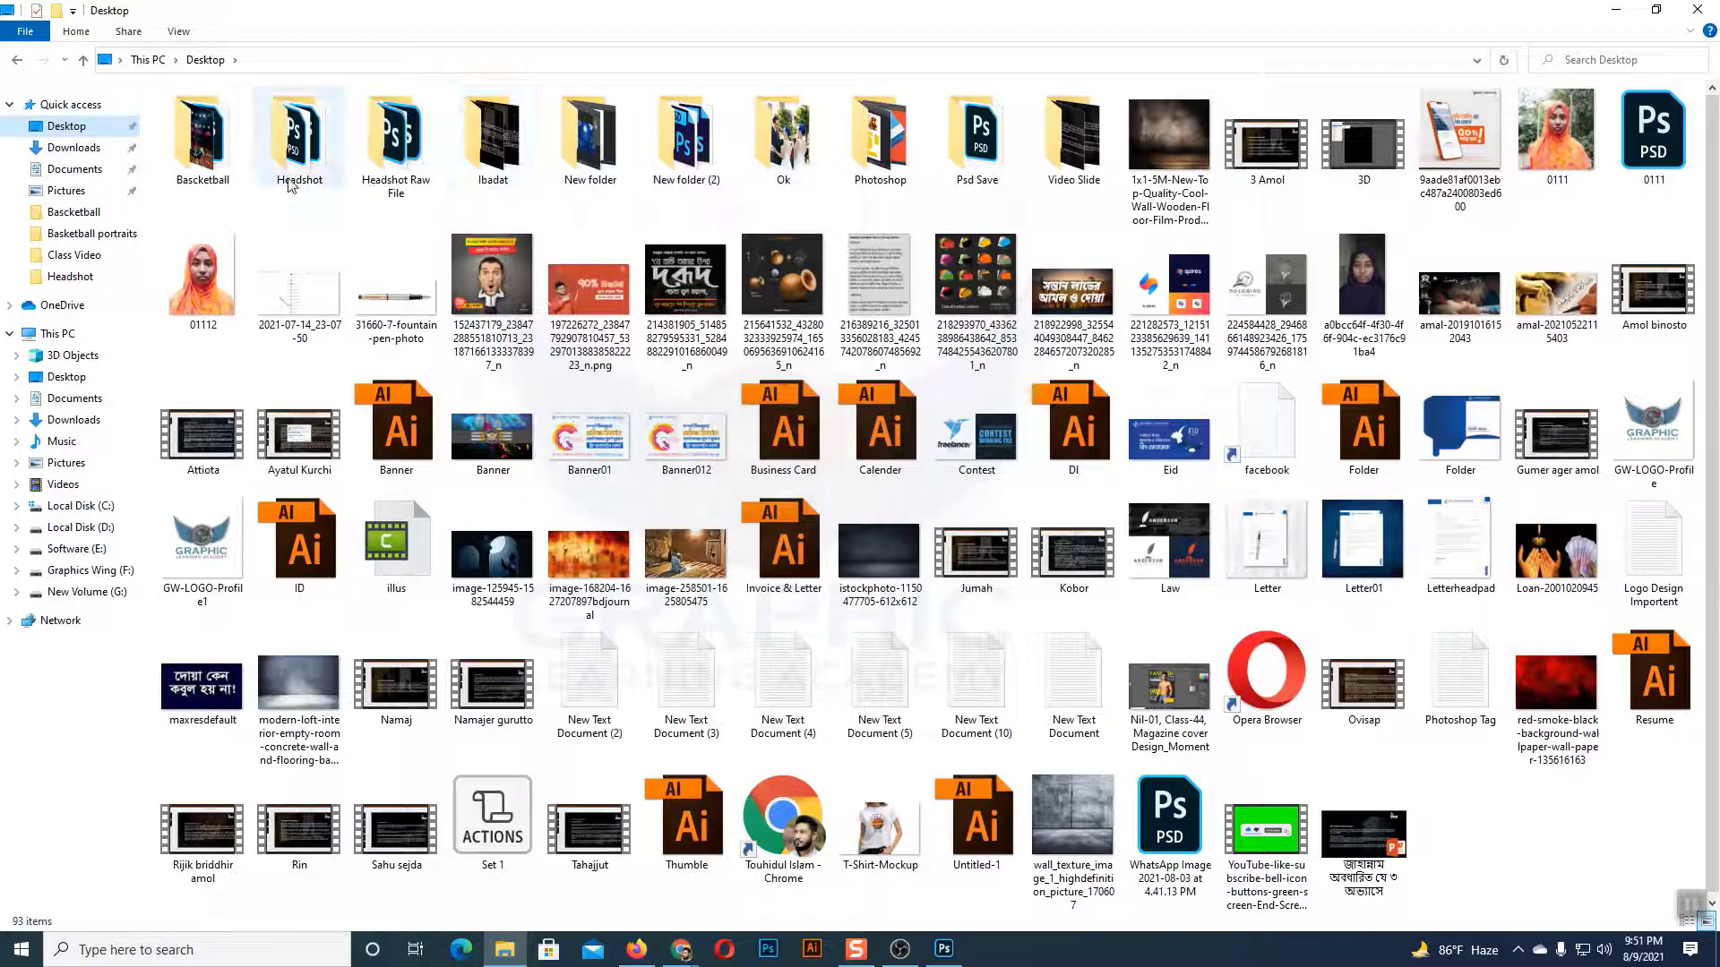
left_click(967, 153)
double_click(968, 152)
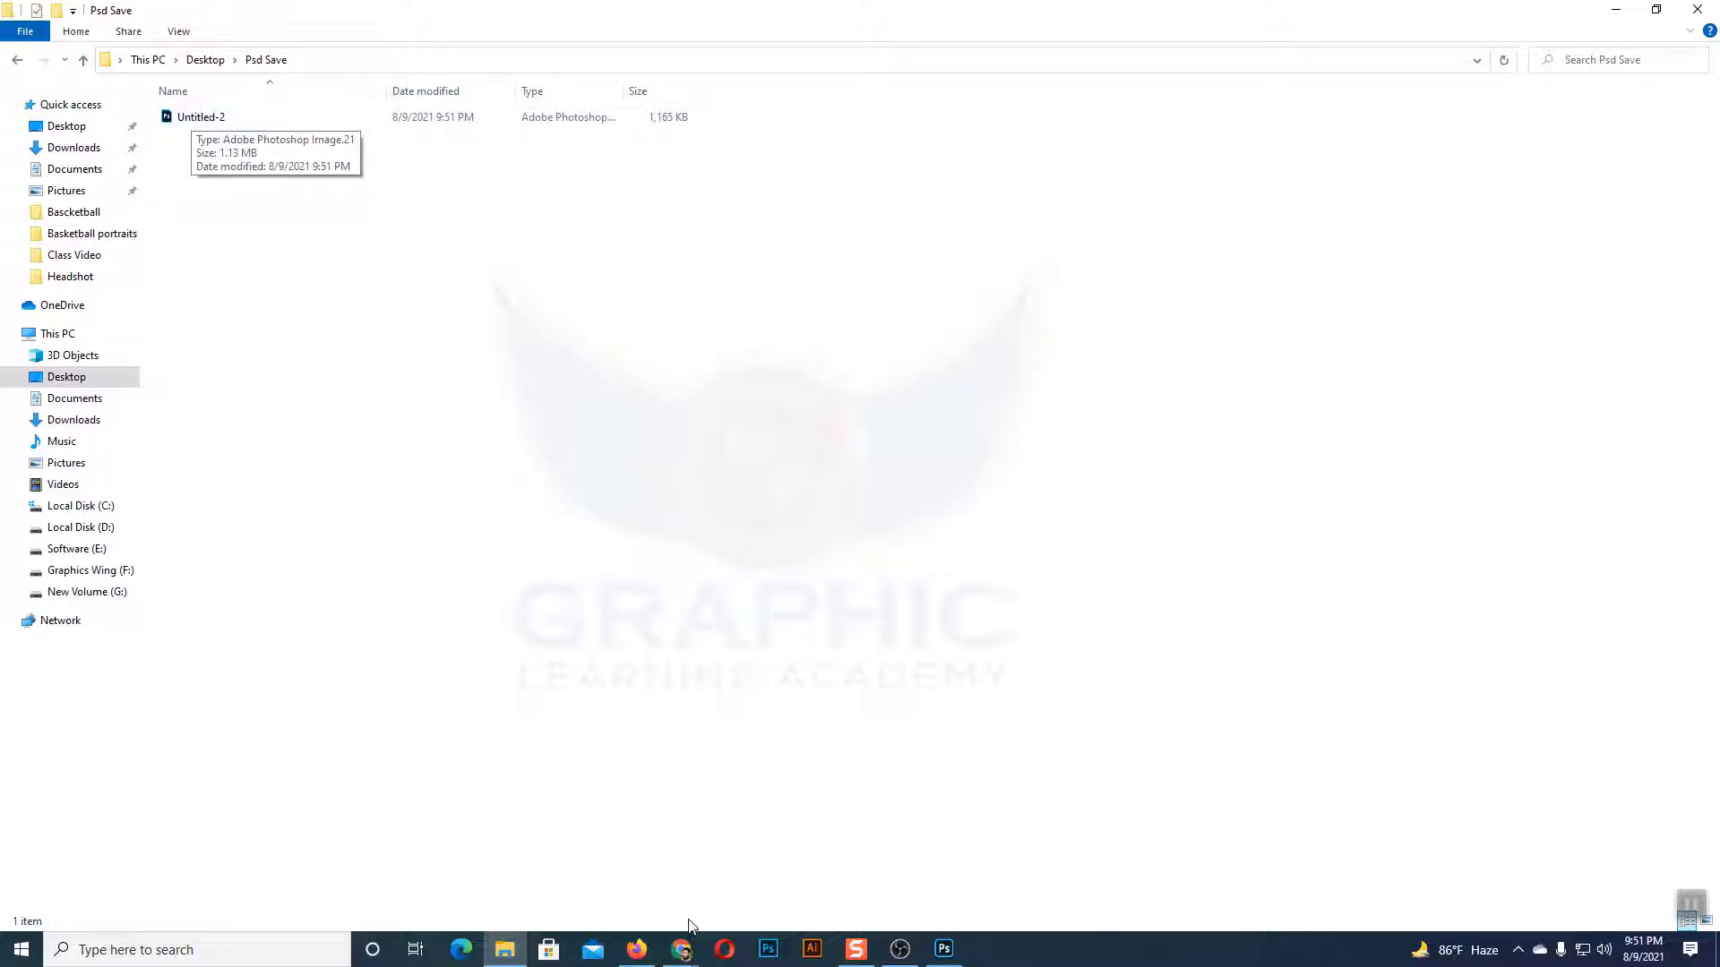
- Return to Photoshop from the taskbar, briefly showing the Chrome meeting window
left_click(680, 948)
left_click(618, 910)
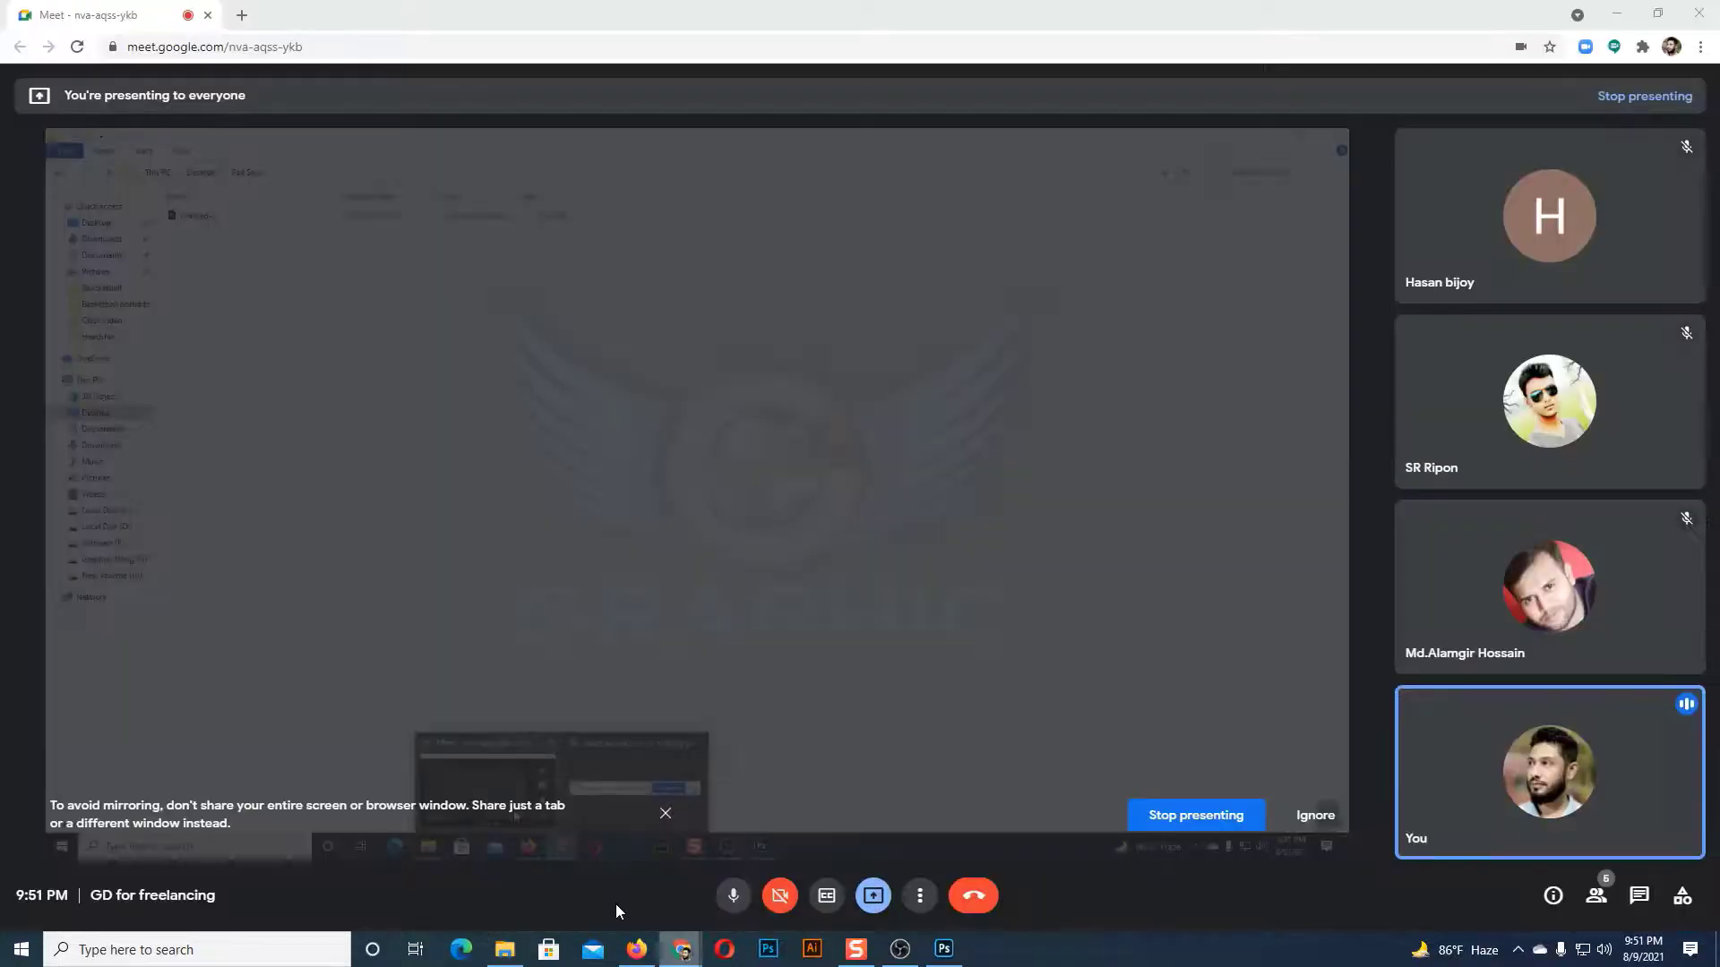
left_click(944, 952)
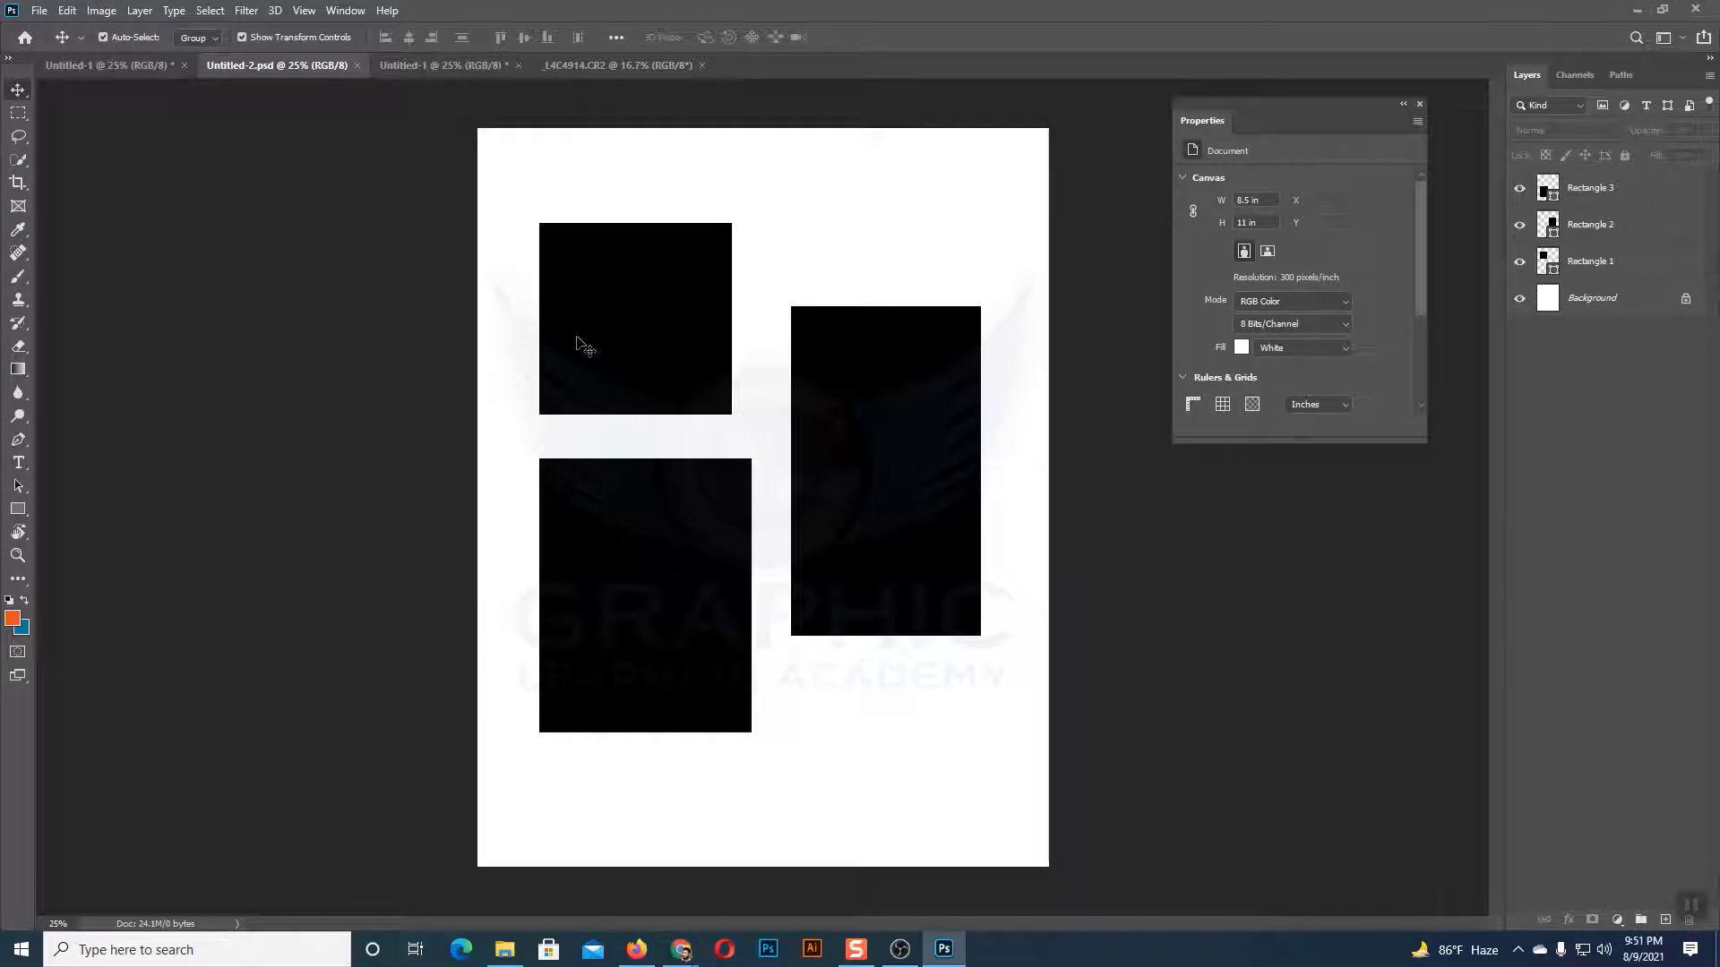
- Save Untitled-2 as a JPEG at Quality 12 (Maximum) into Psd Save
left_click(36, 11)
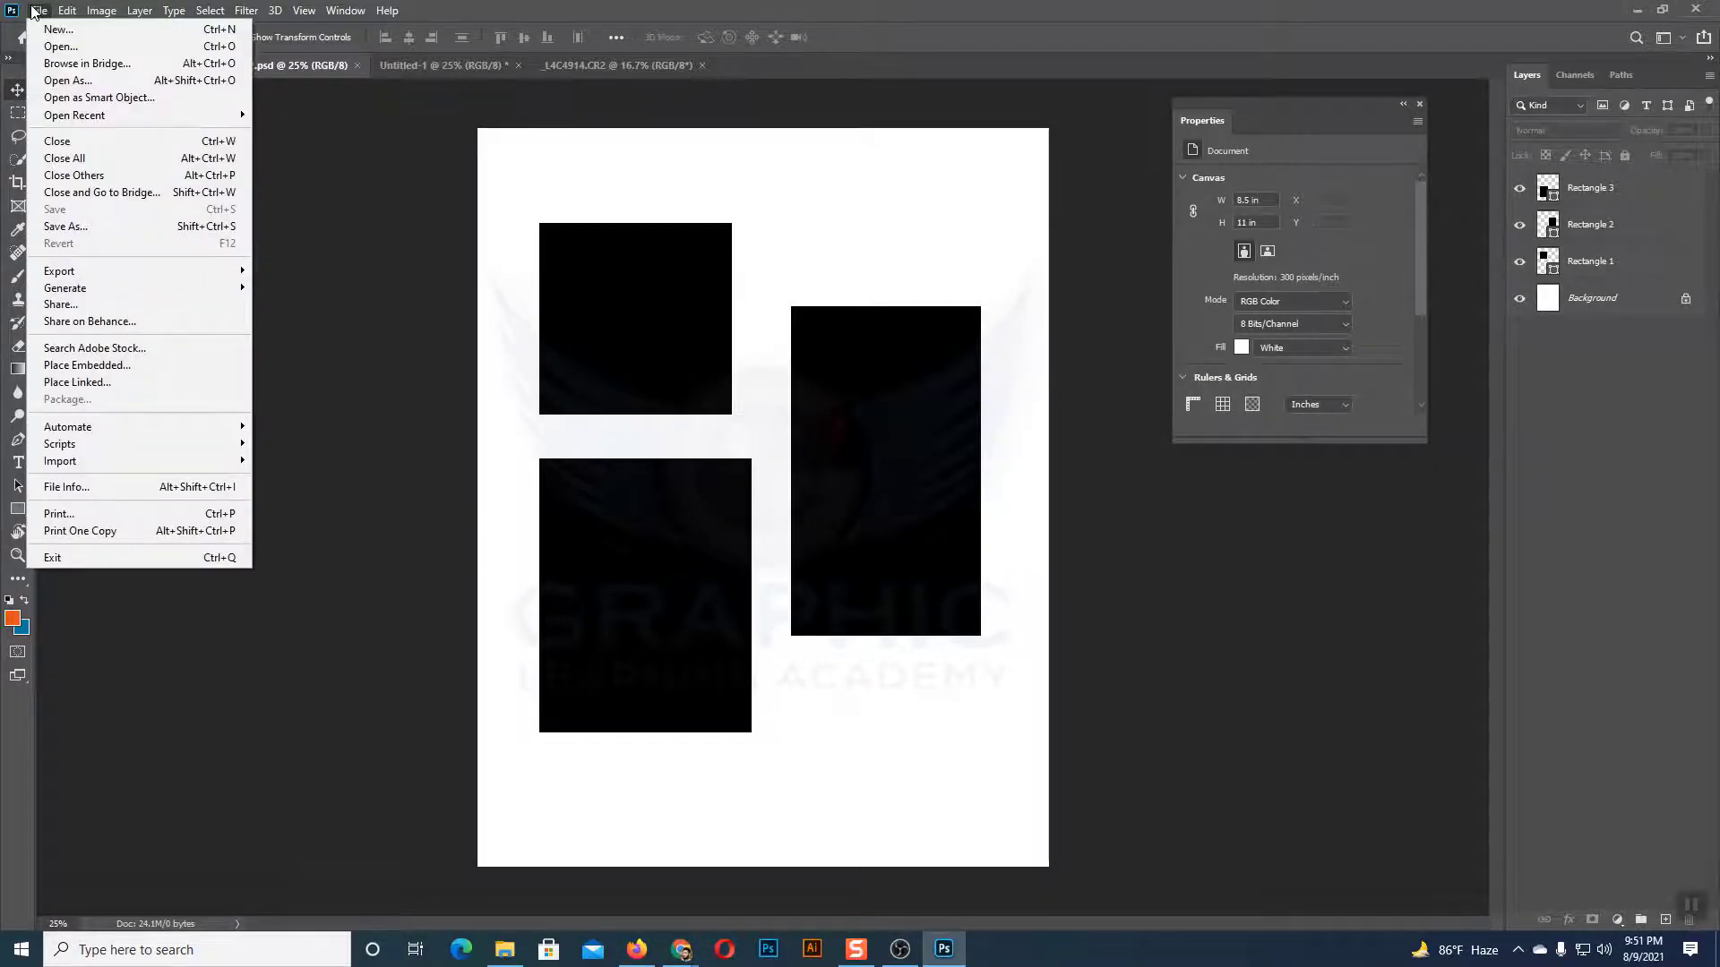
left_click(63, 229)
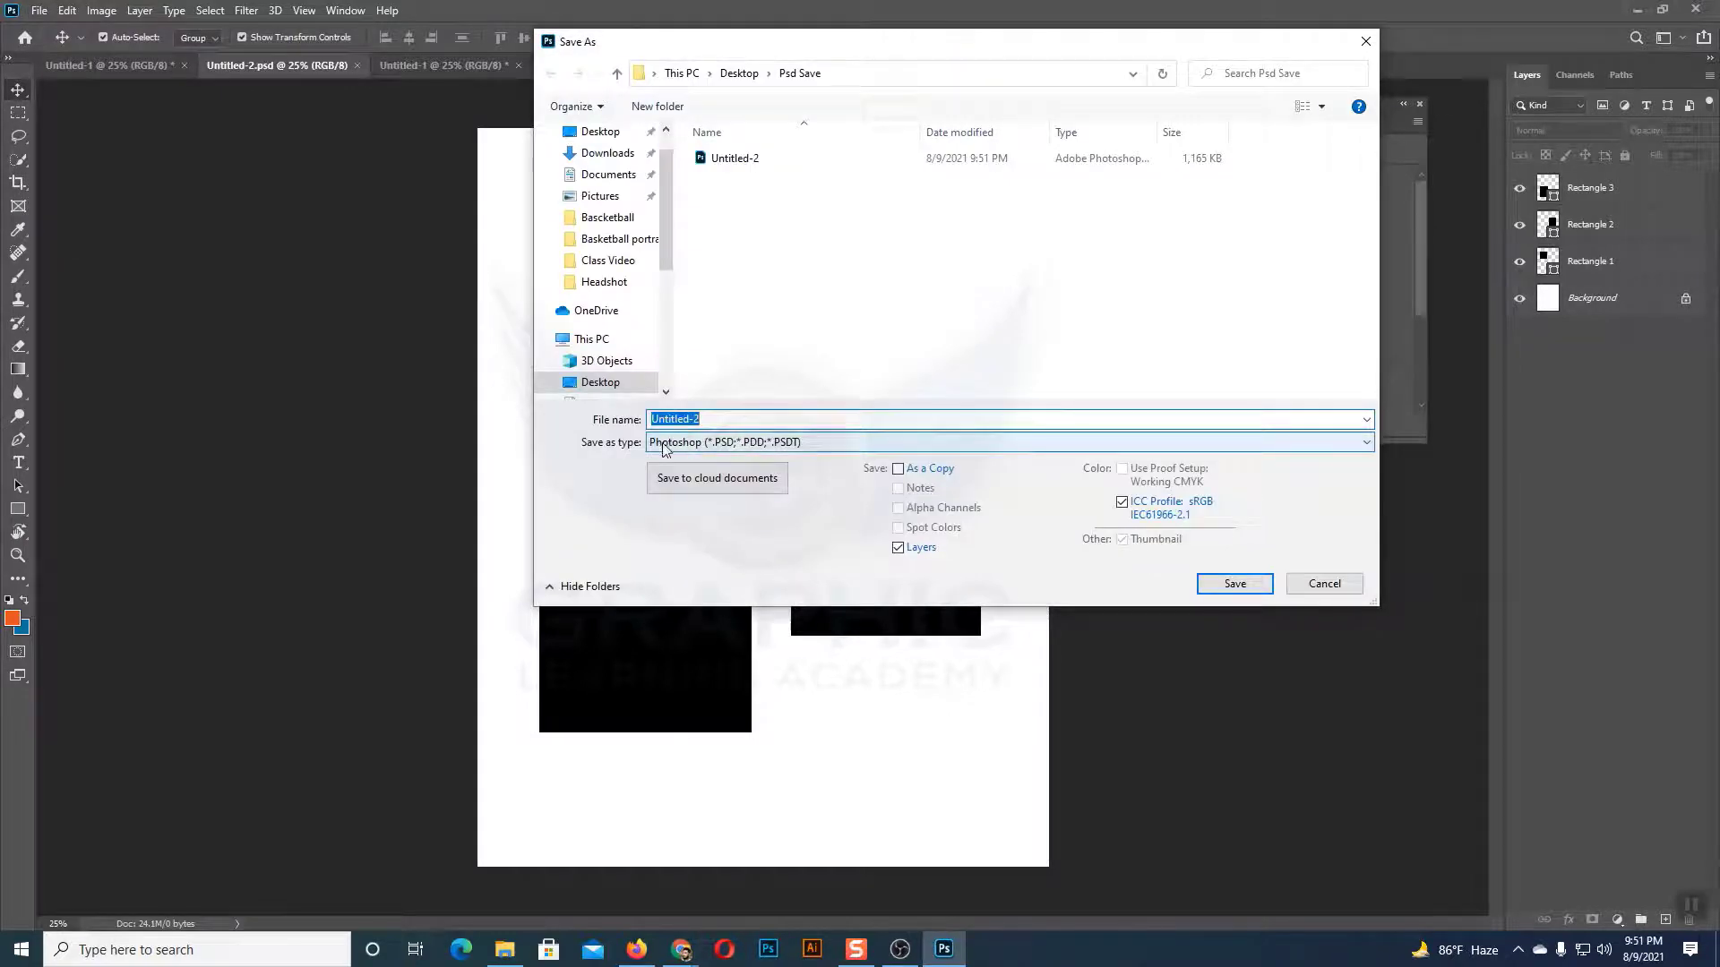
left_click(828, 445)
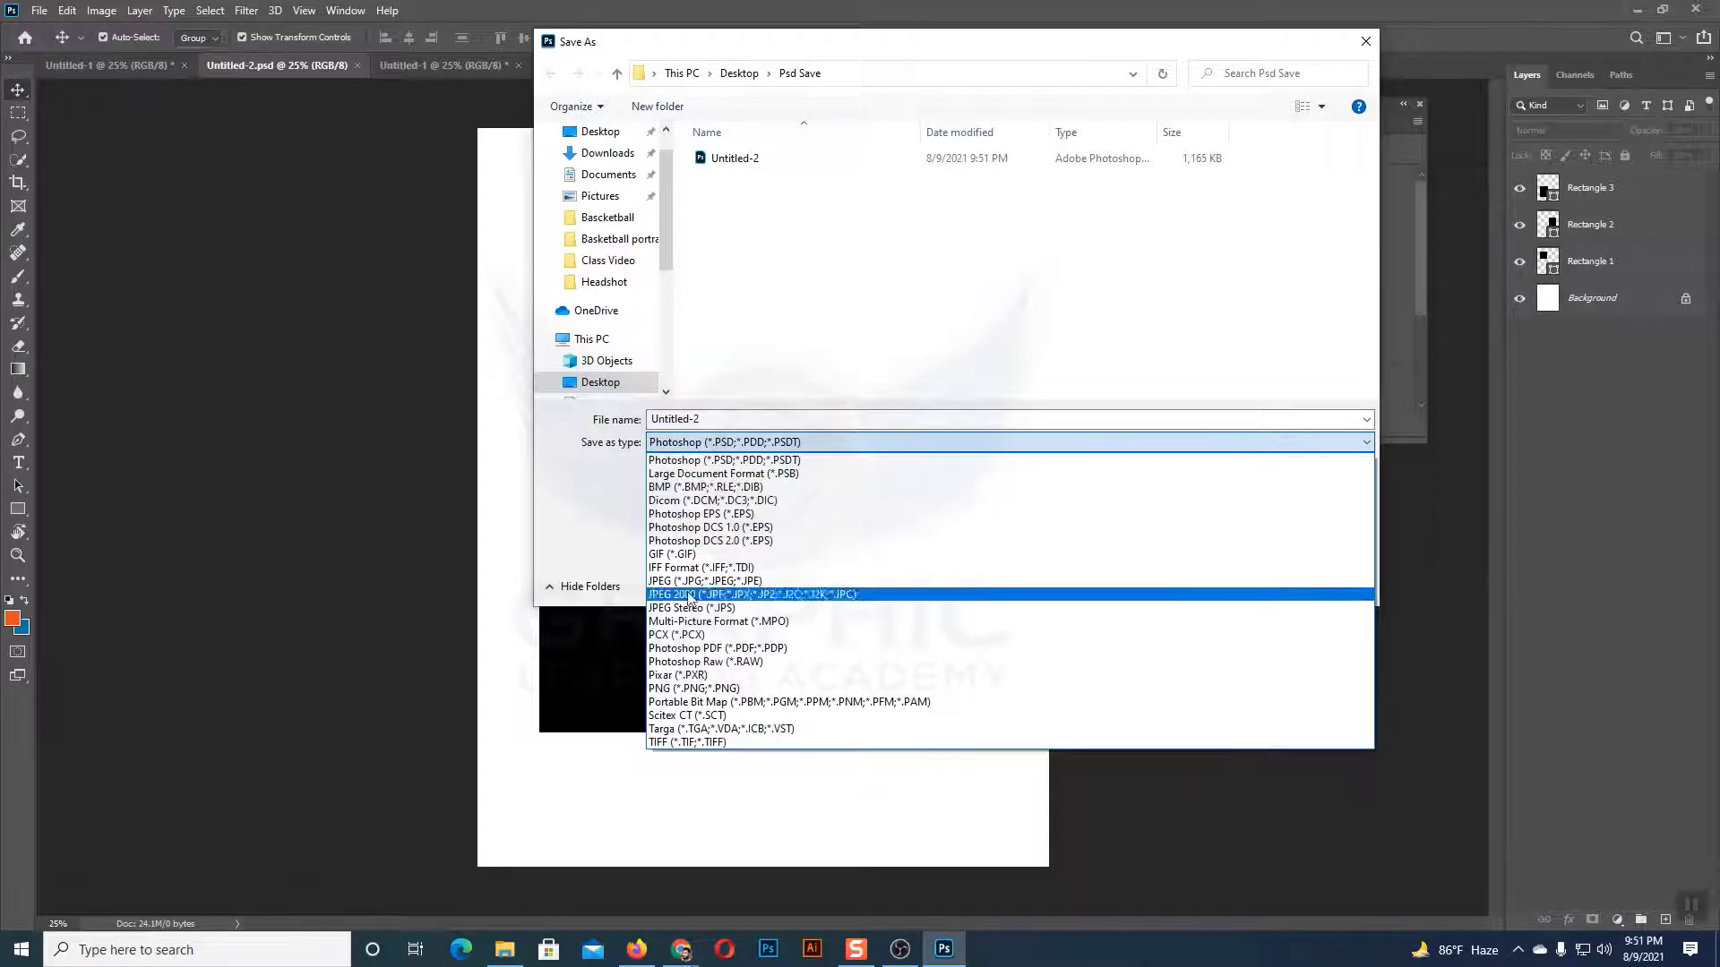
left_click(699, 460)
left_click(1344, 443)
left_click(822, 279)
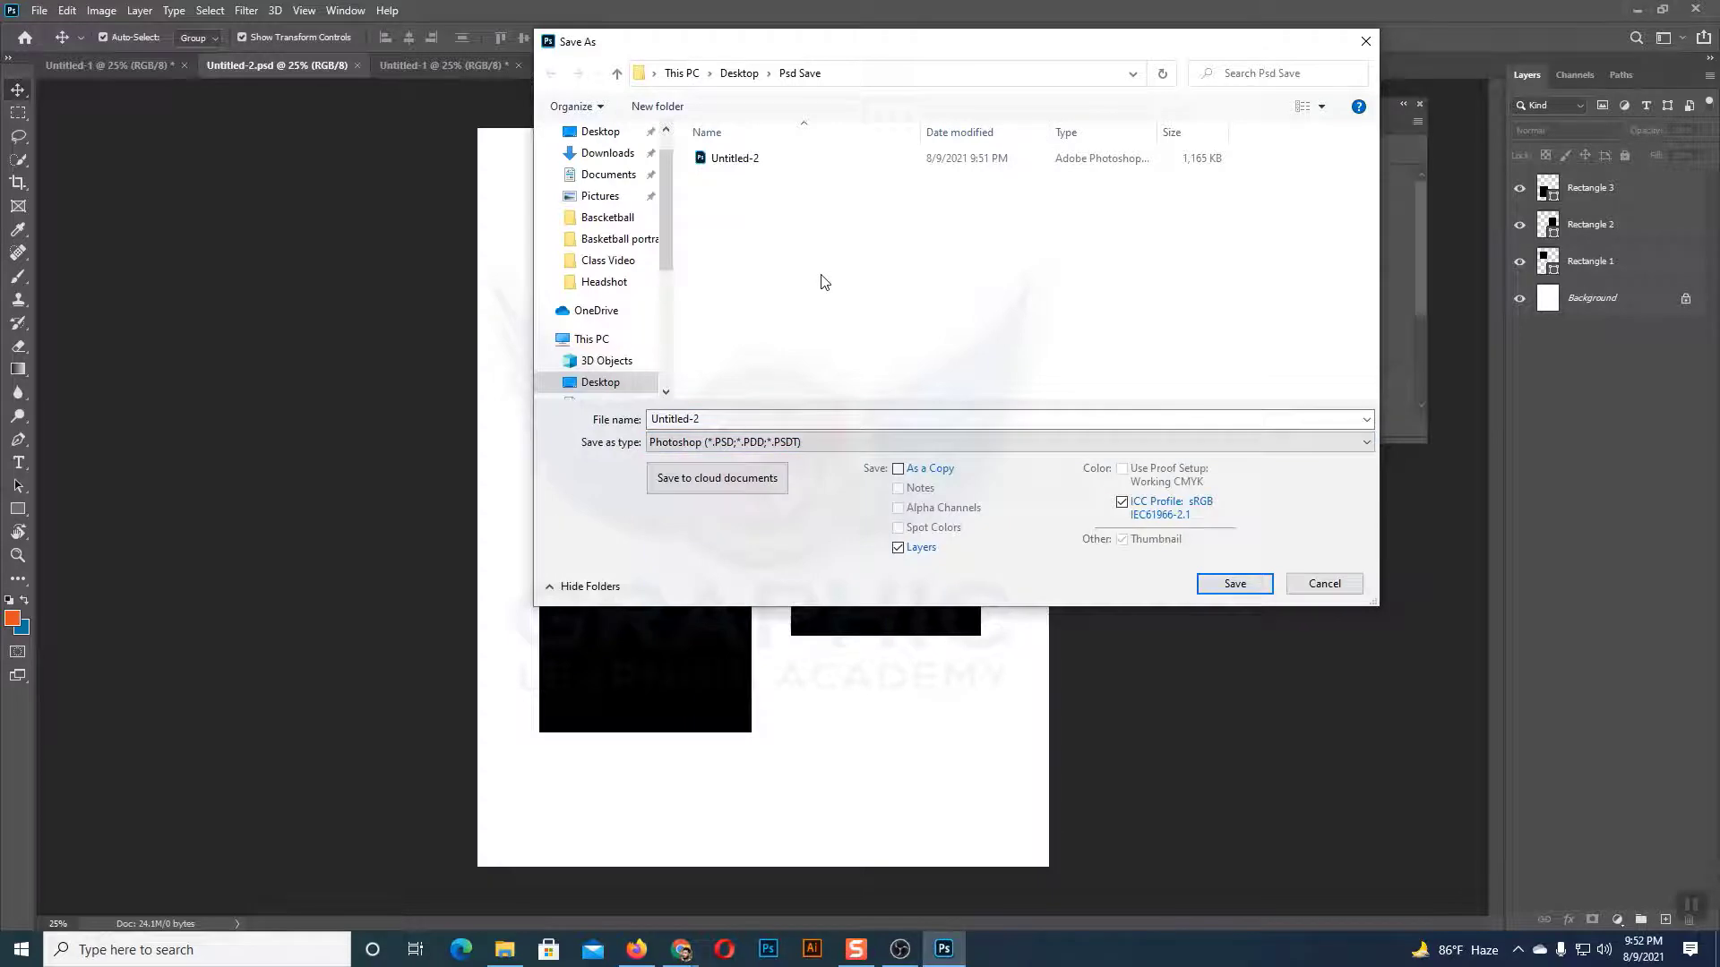
left_click(1170, 441)
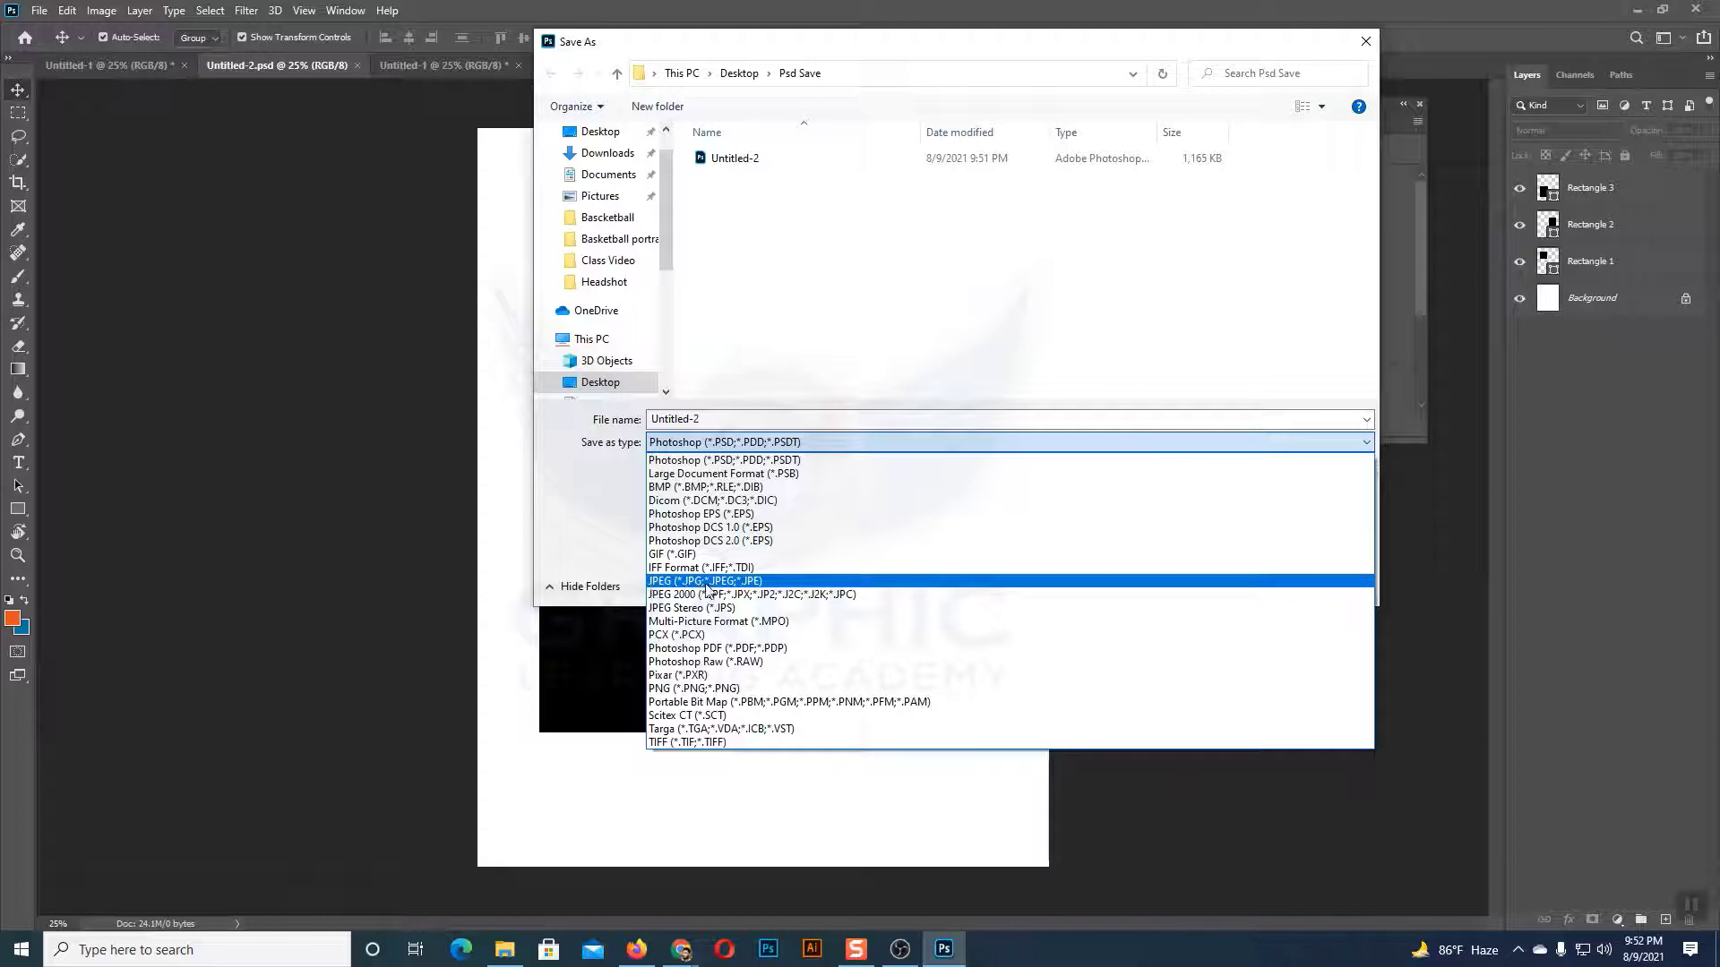
left_click(746, 582)
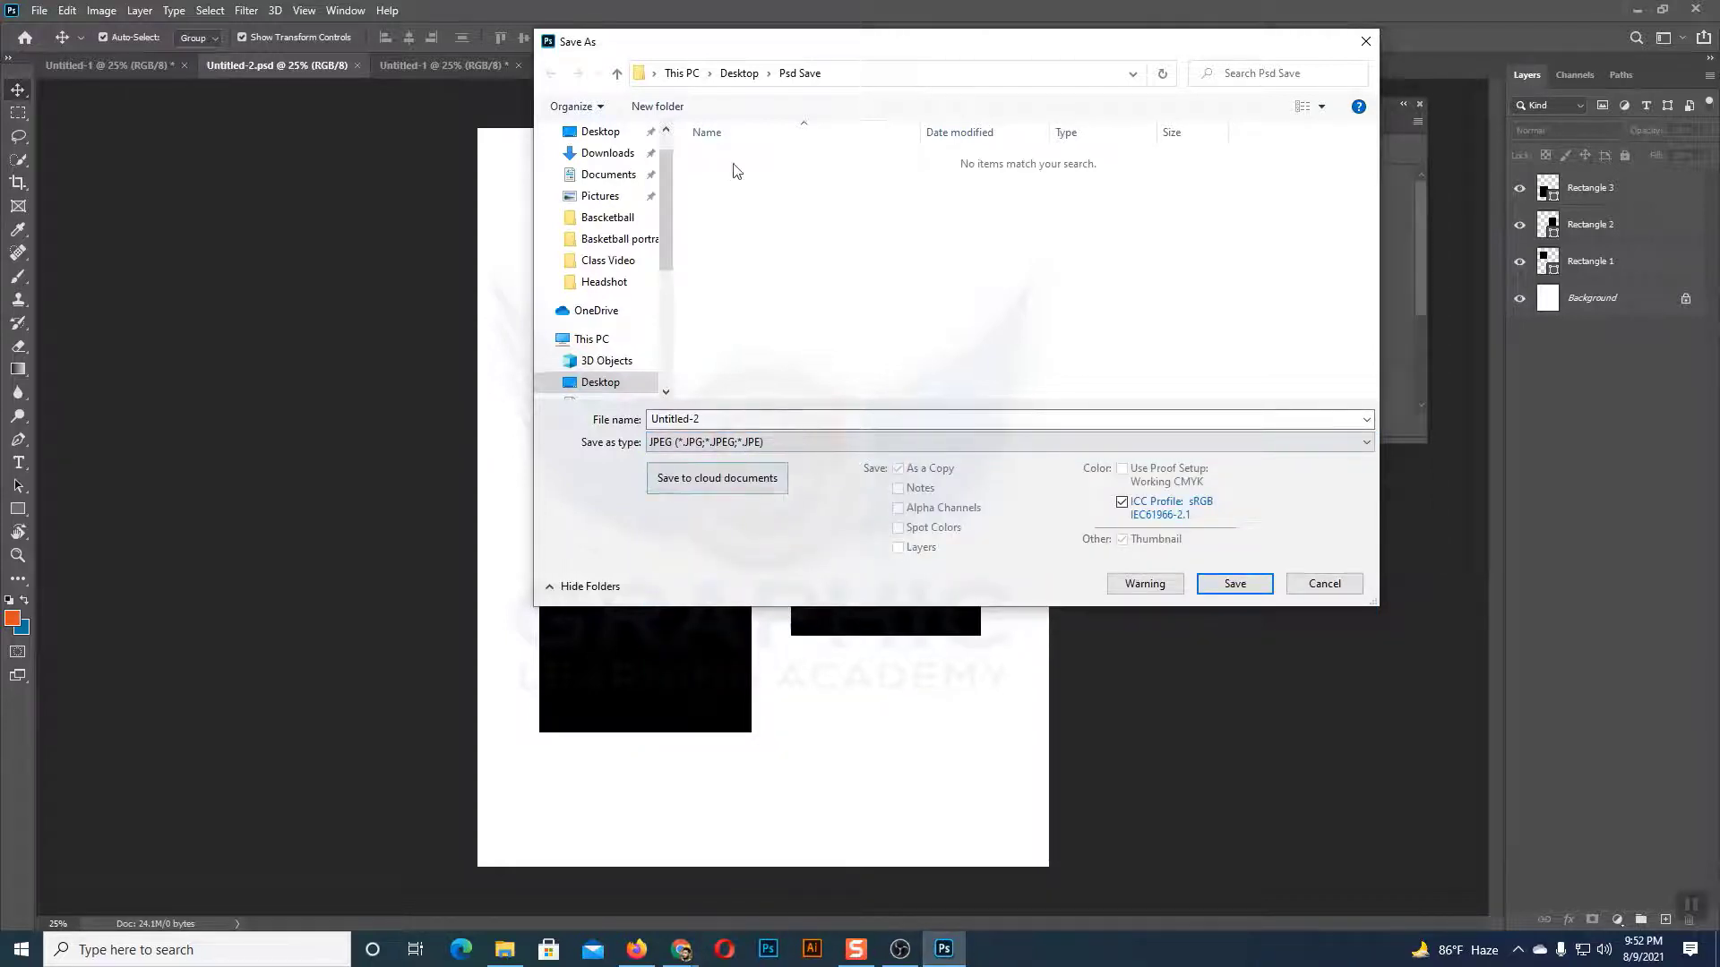
left_click(1215, 595)
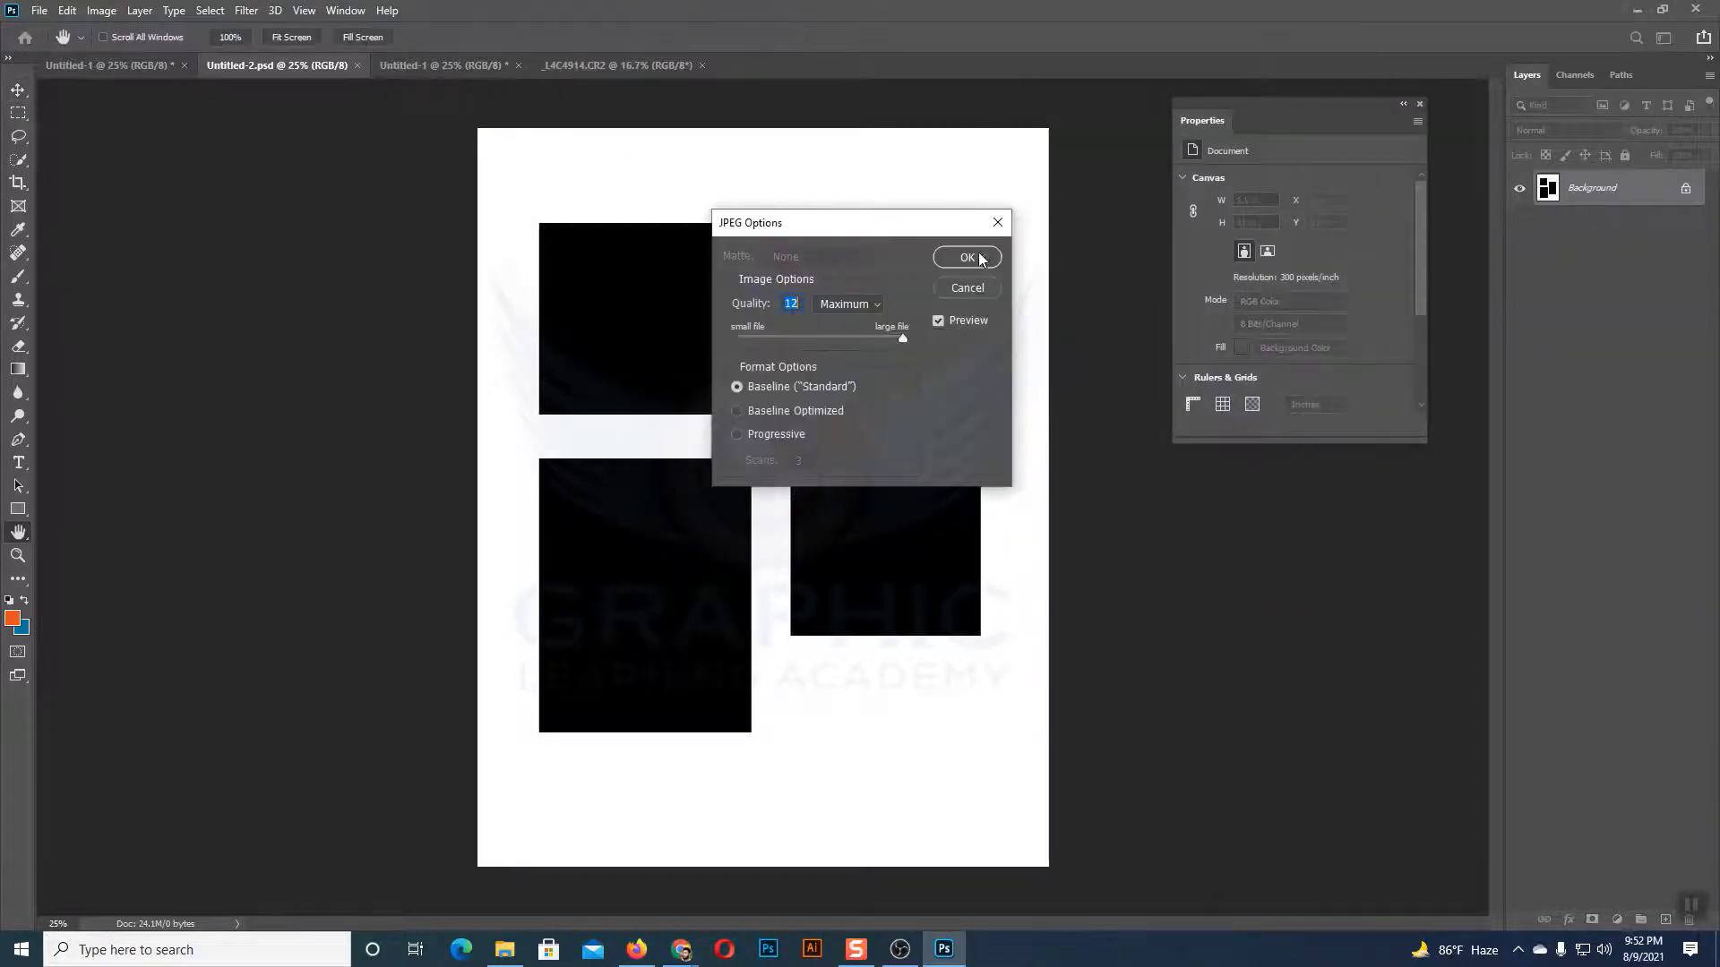
left_click(975, 258)
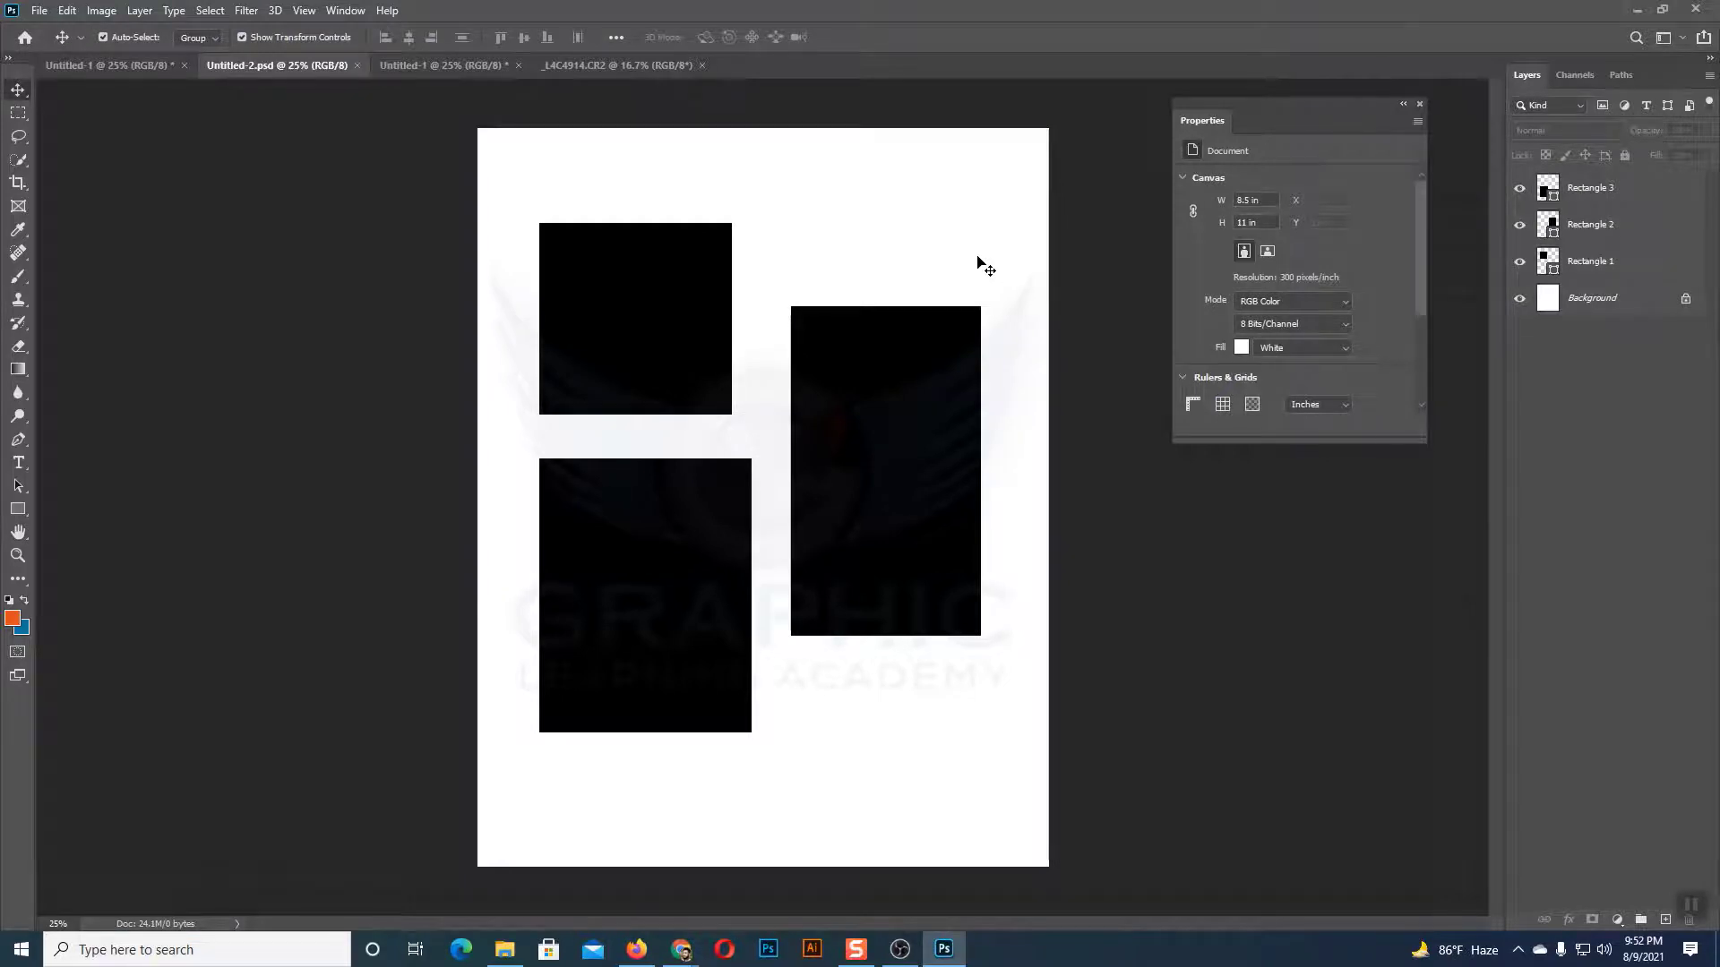
- Save a PNG copy of Untitled-2 into Psd Save, accepting default PNG options
left_click(39, 12)
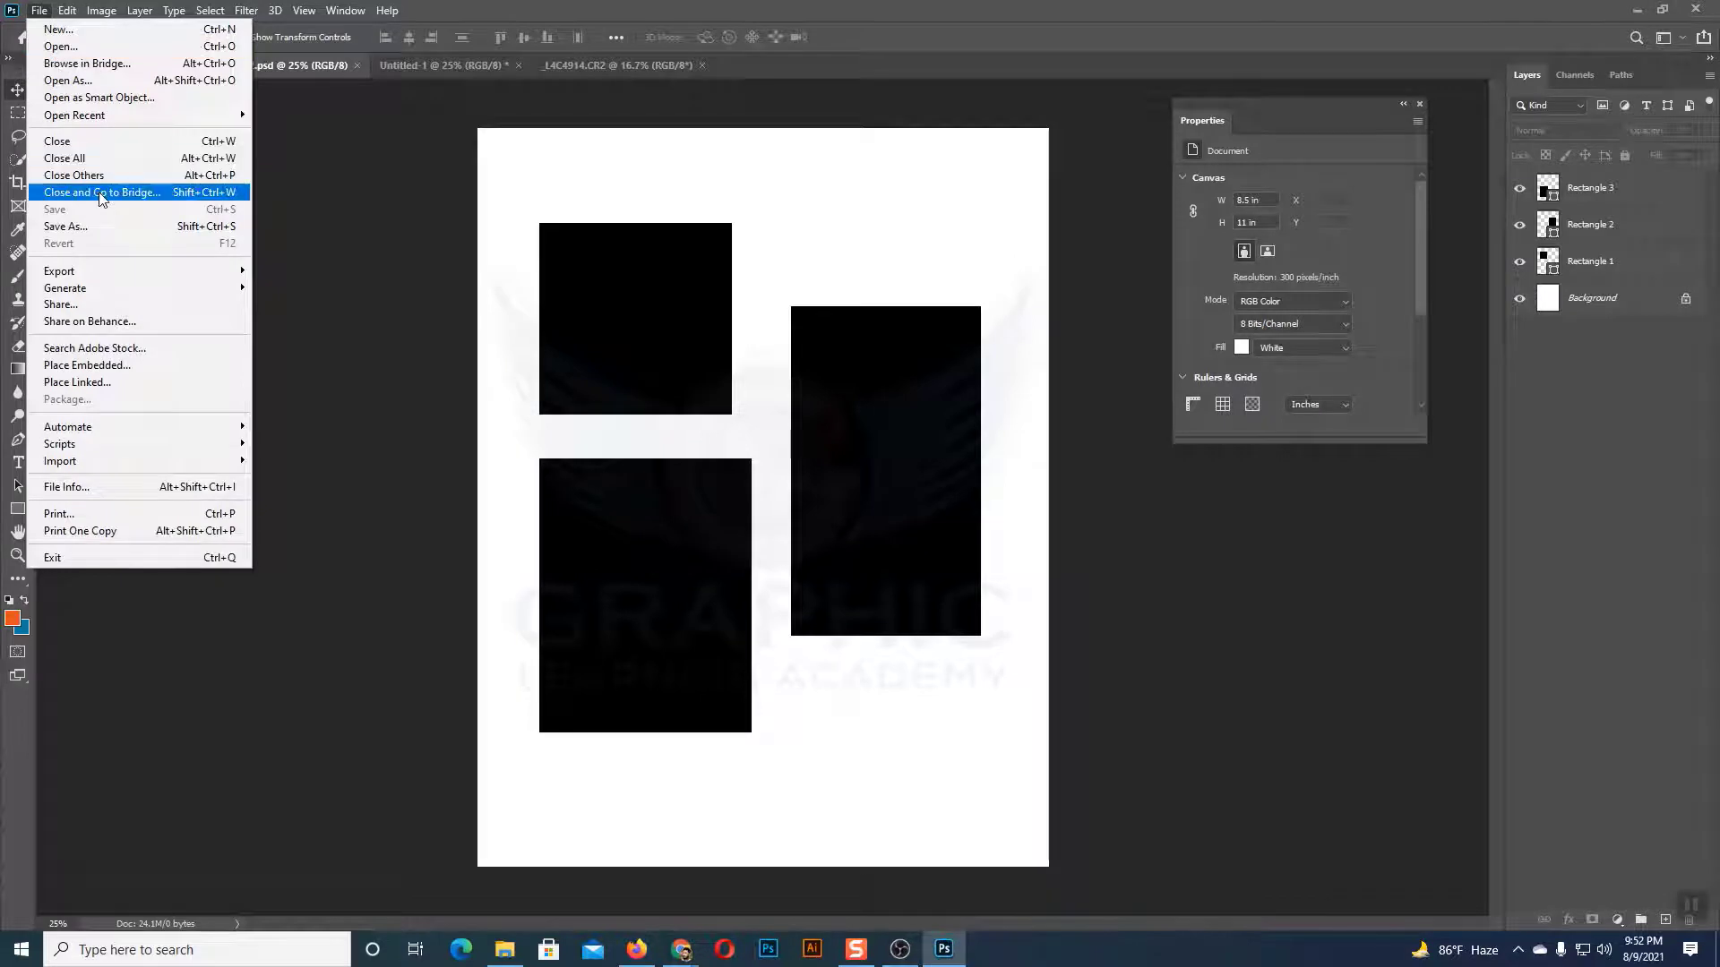
left_click(99, 226)
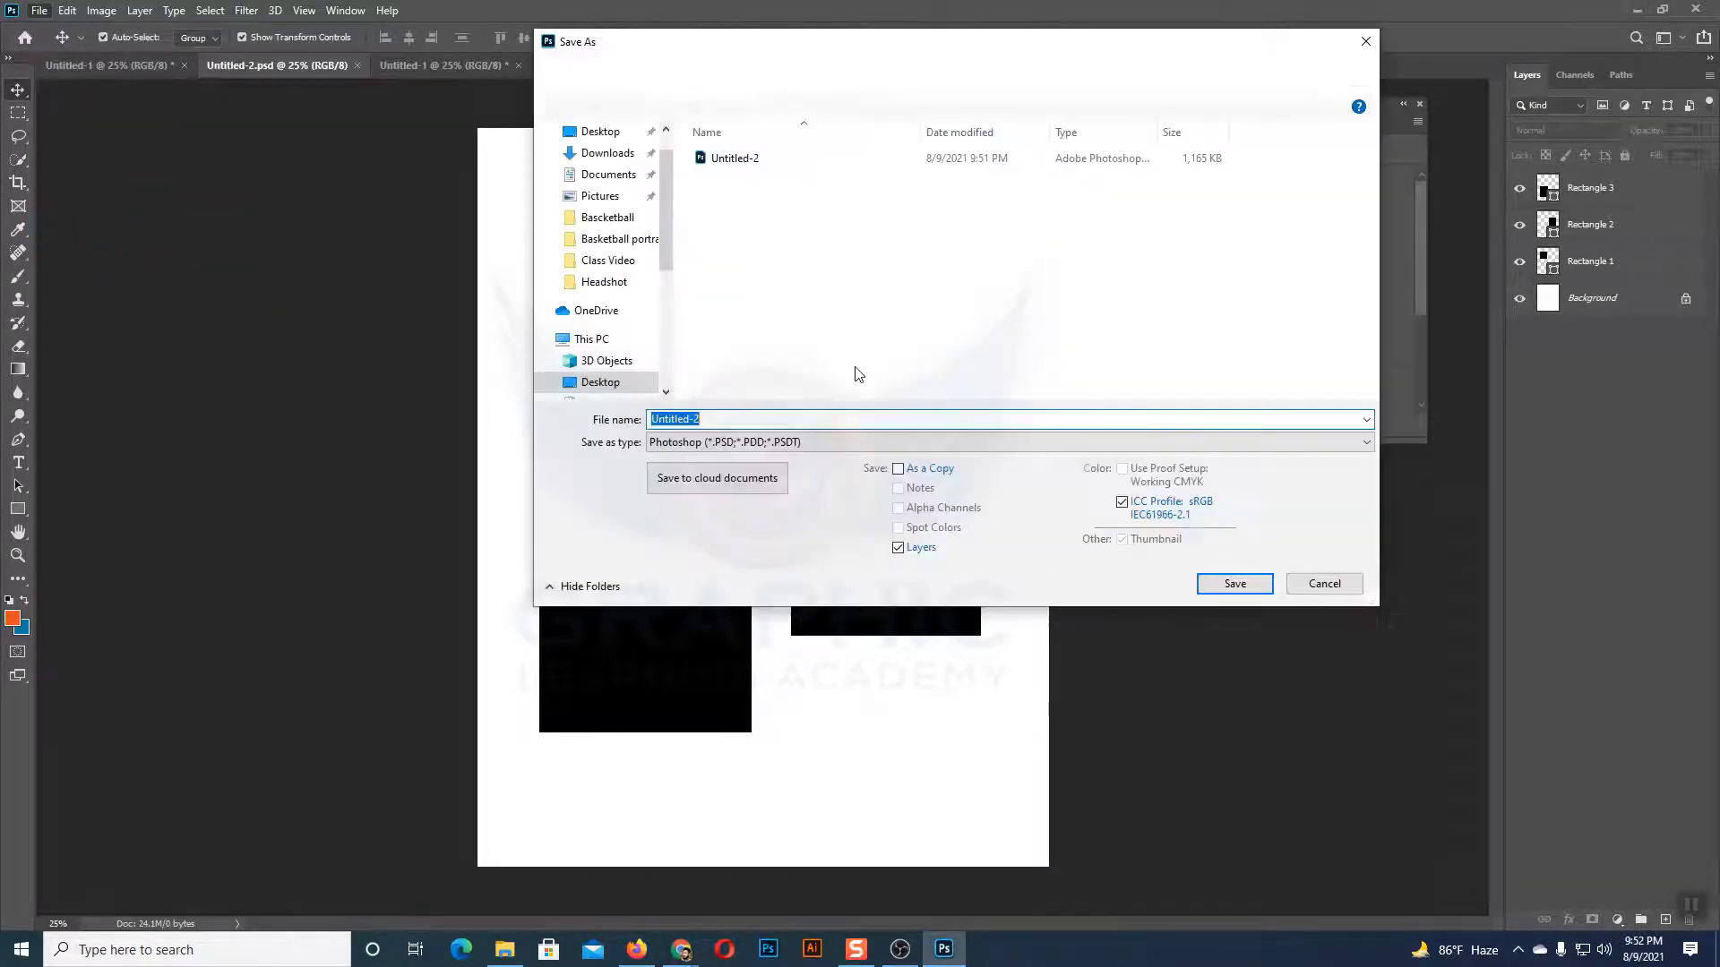
left_click(825, 445)
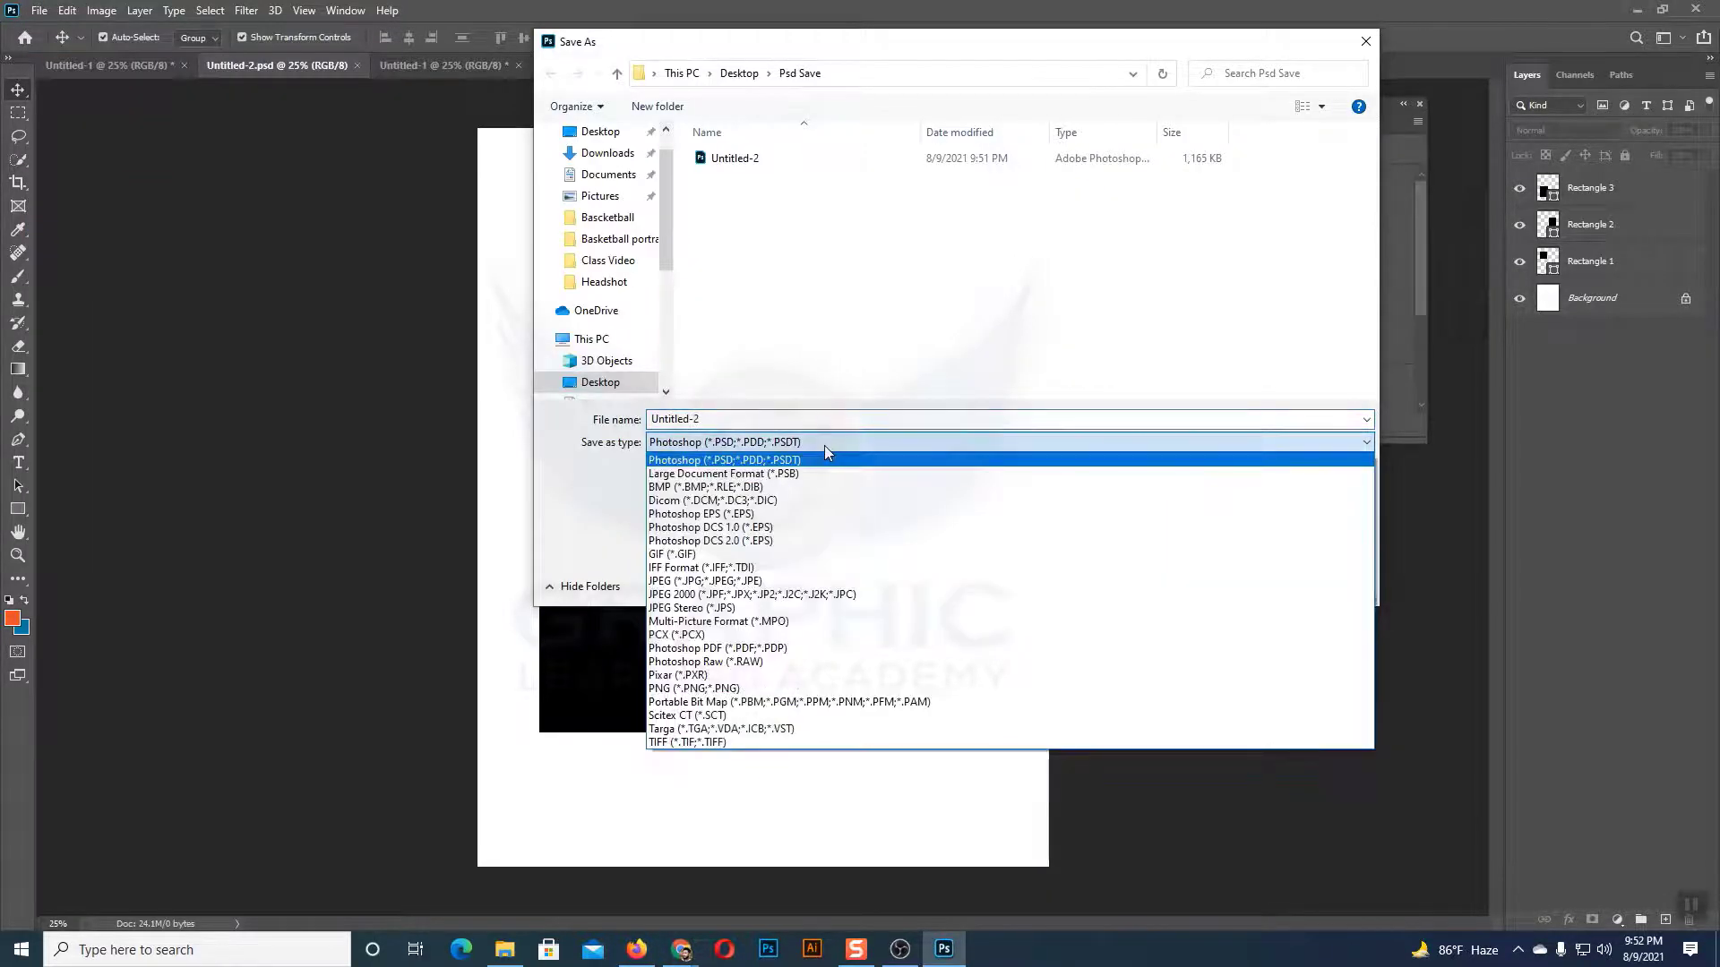
left_click(703, 688)
left_click(1234, 585)
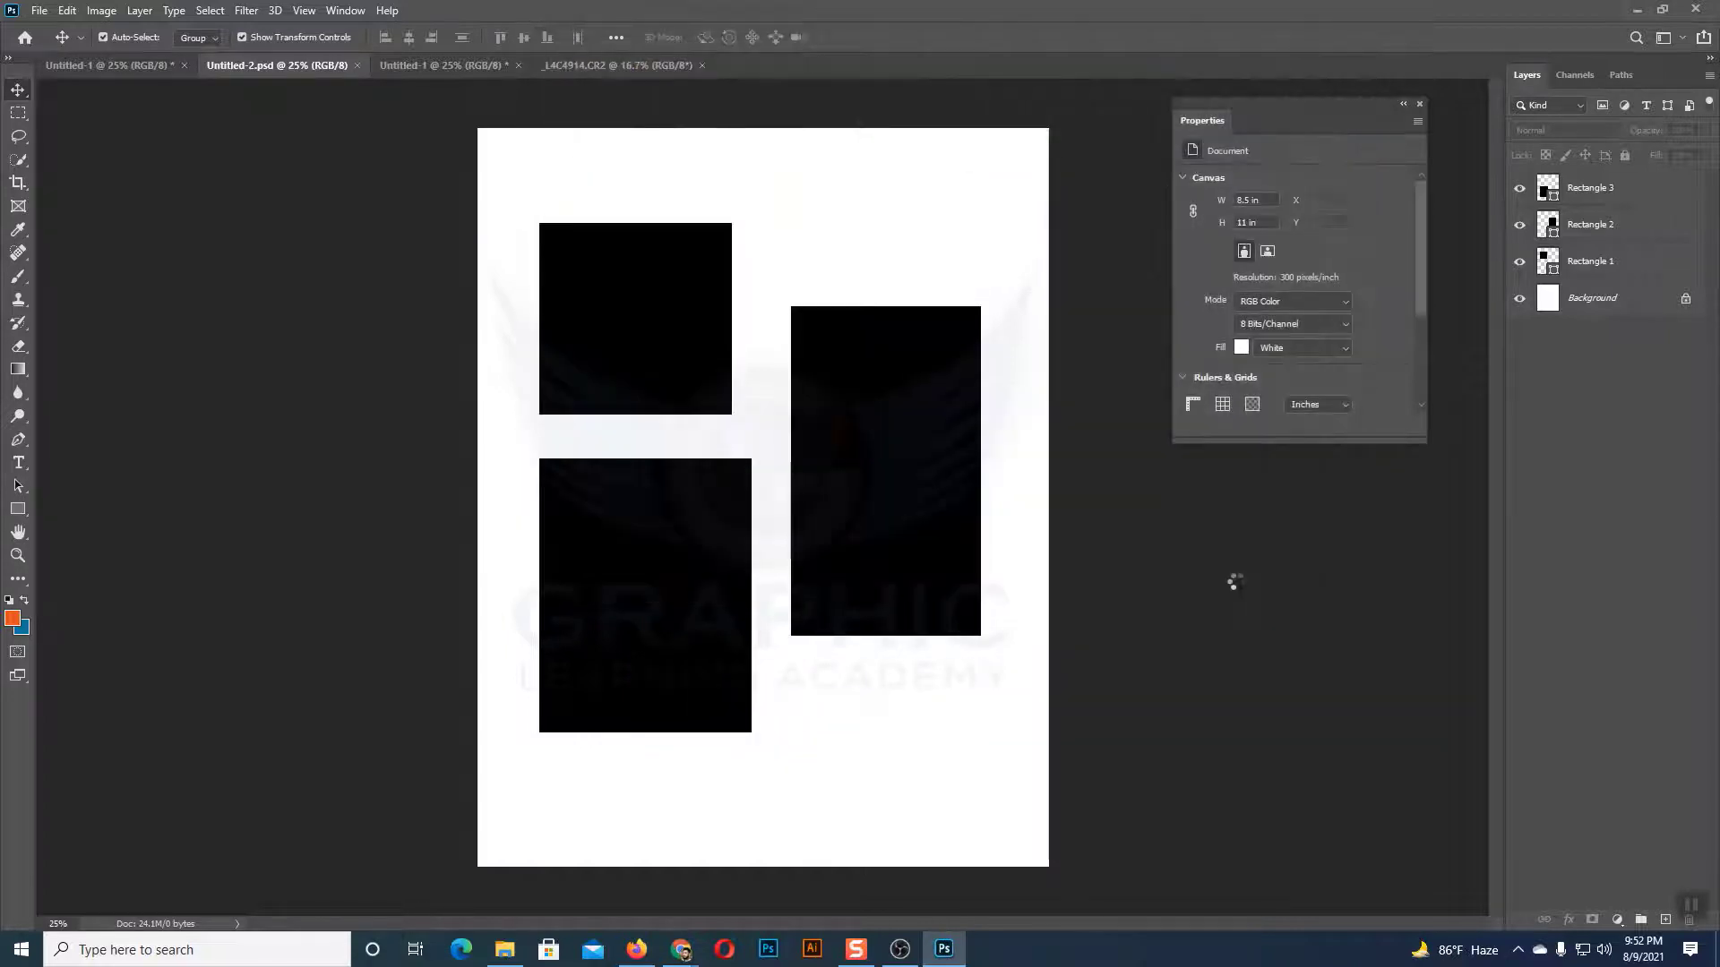
left_click(954, 281)
- Open Save As on the Psd Save folder with the Save as type list expanded
left_click(39, 11)
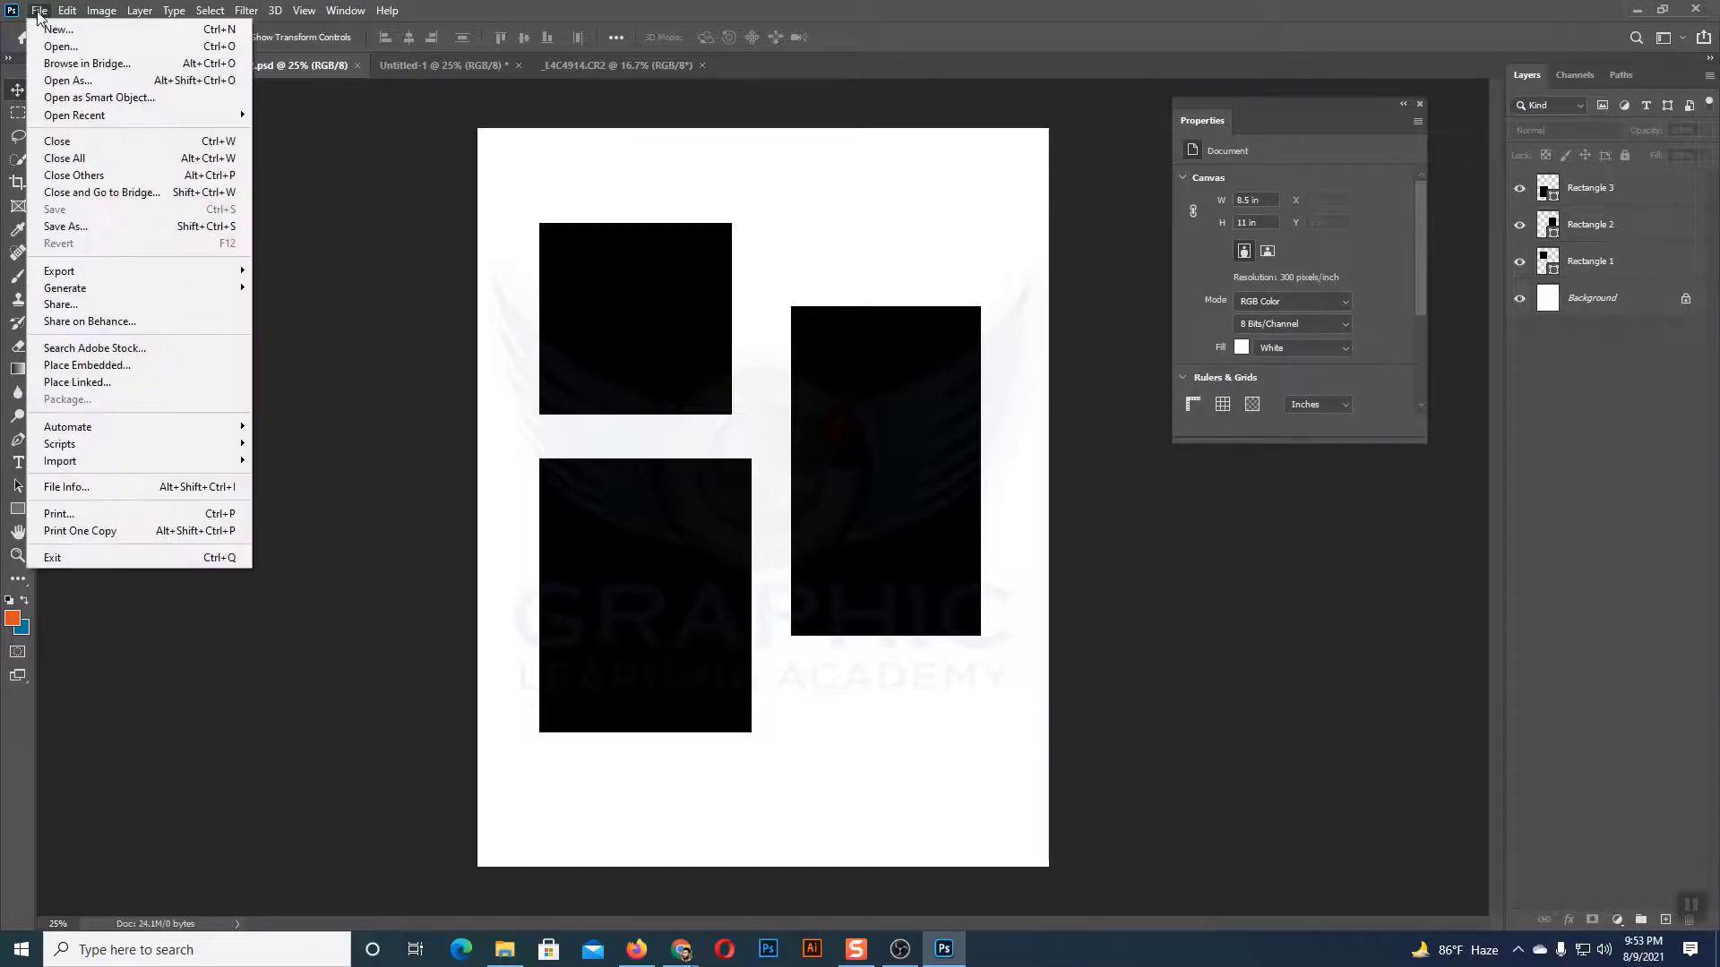
left_click(77, 225)
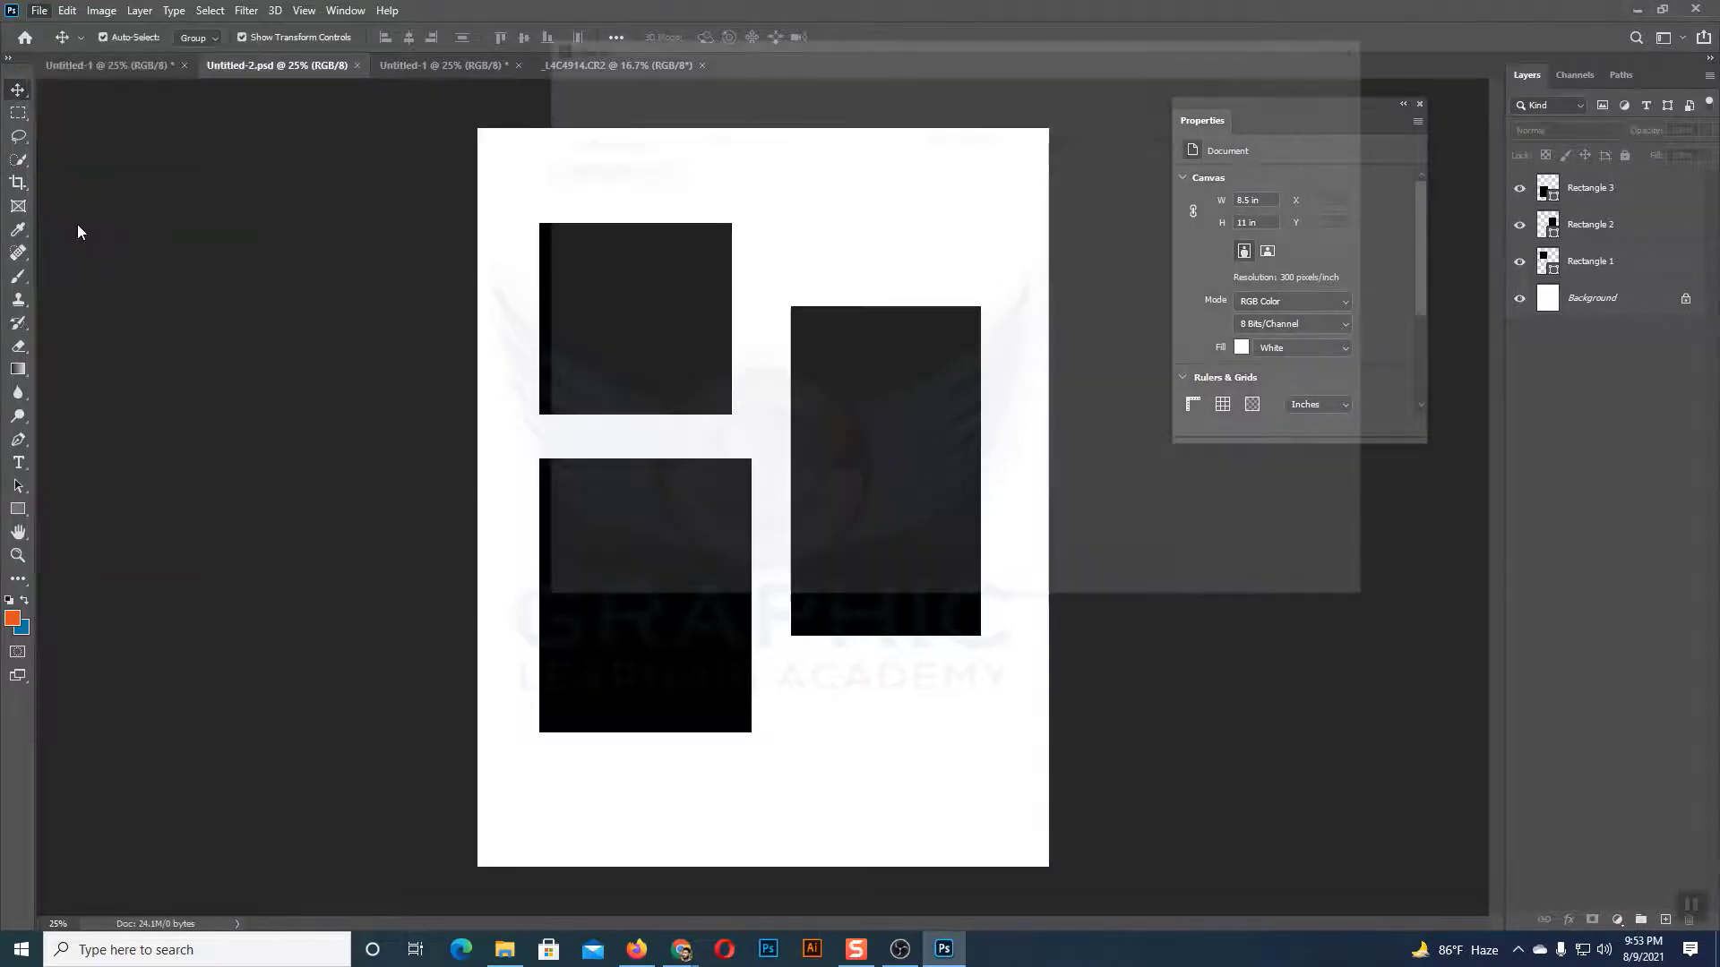
left_click(977, 441)
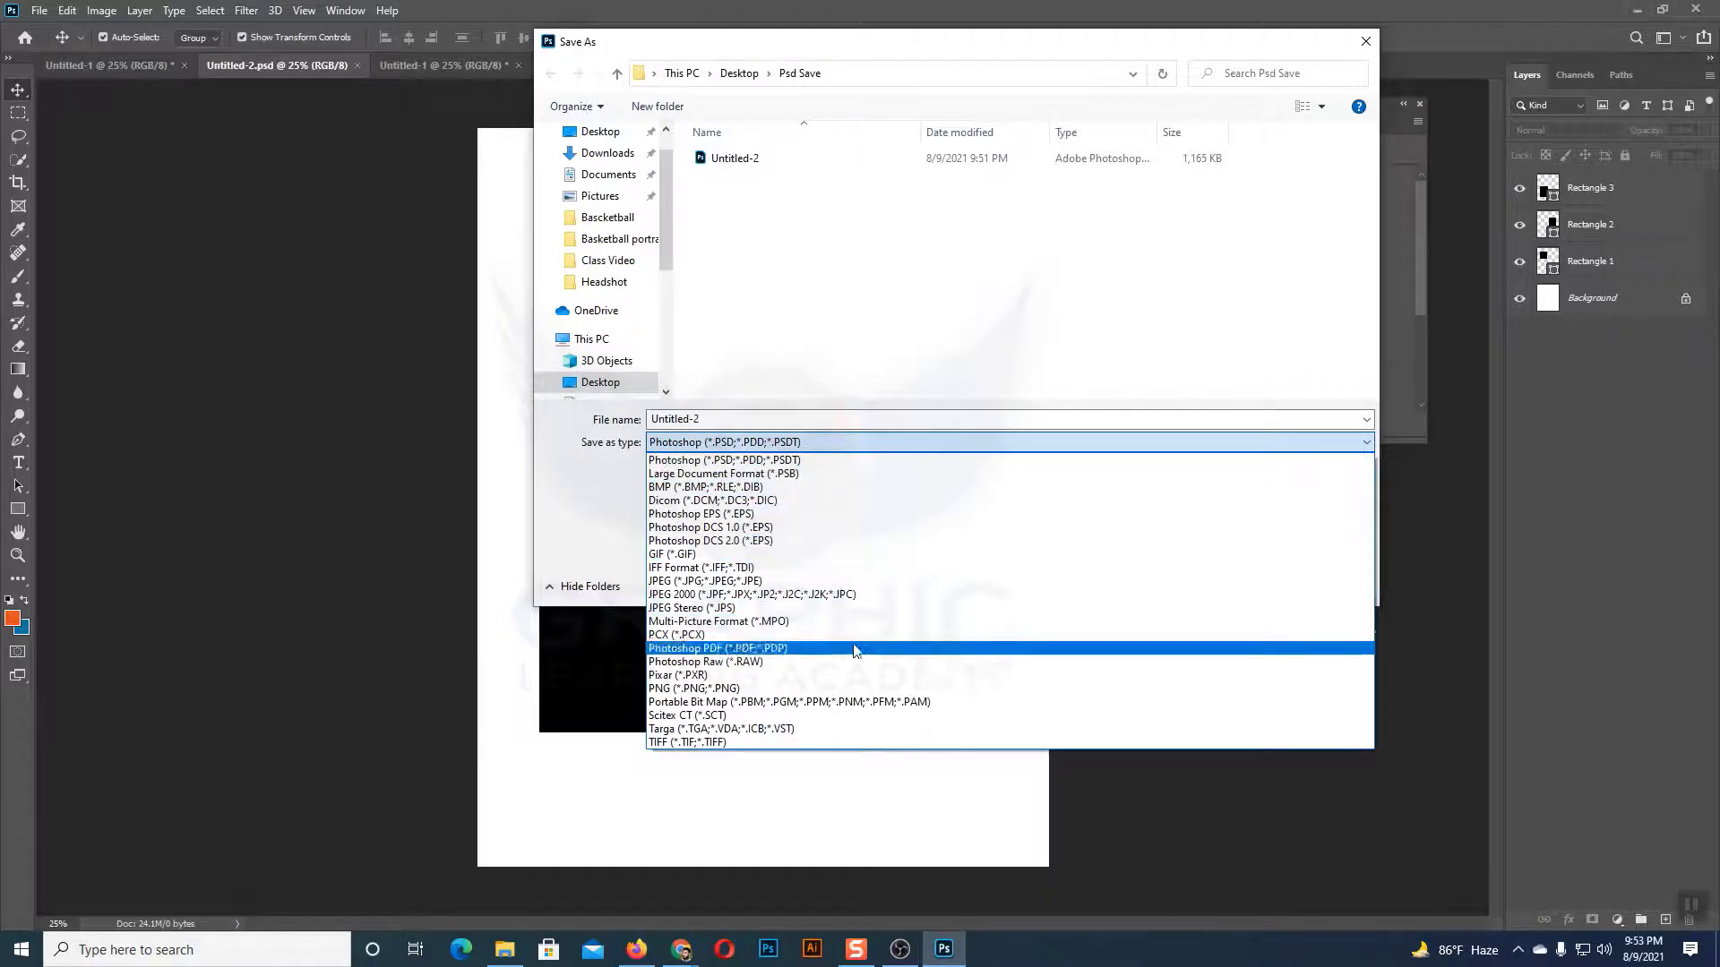
- Choose Photoshop PDF and save, glancing at Psd Save in Explorer before returning
left_click(720, 648)
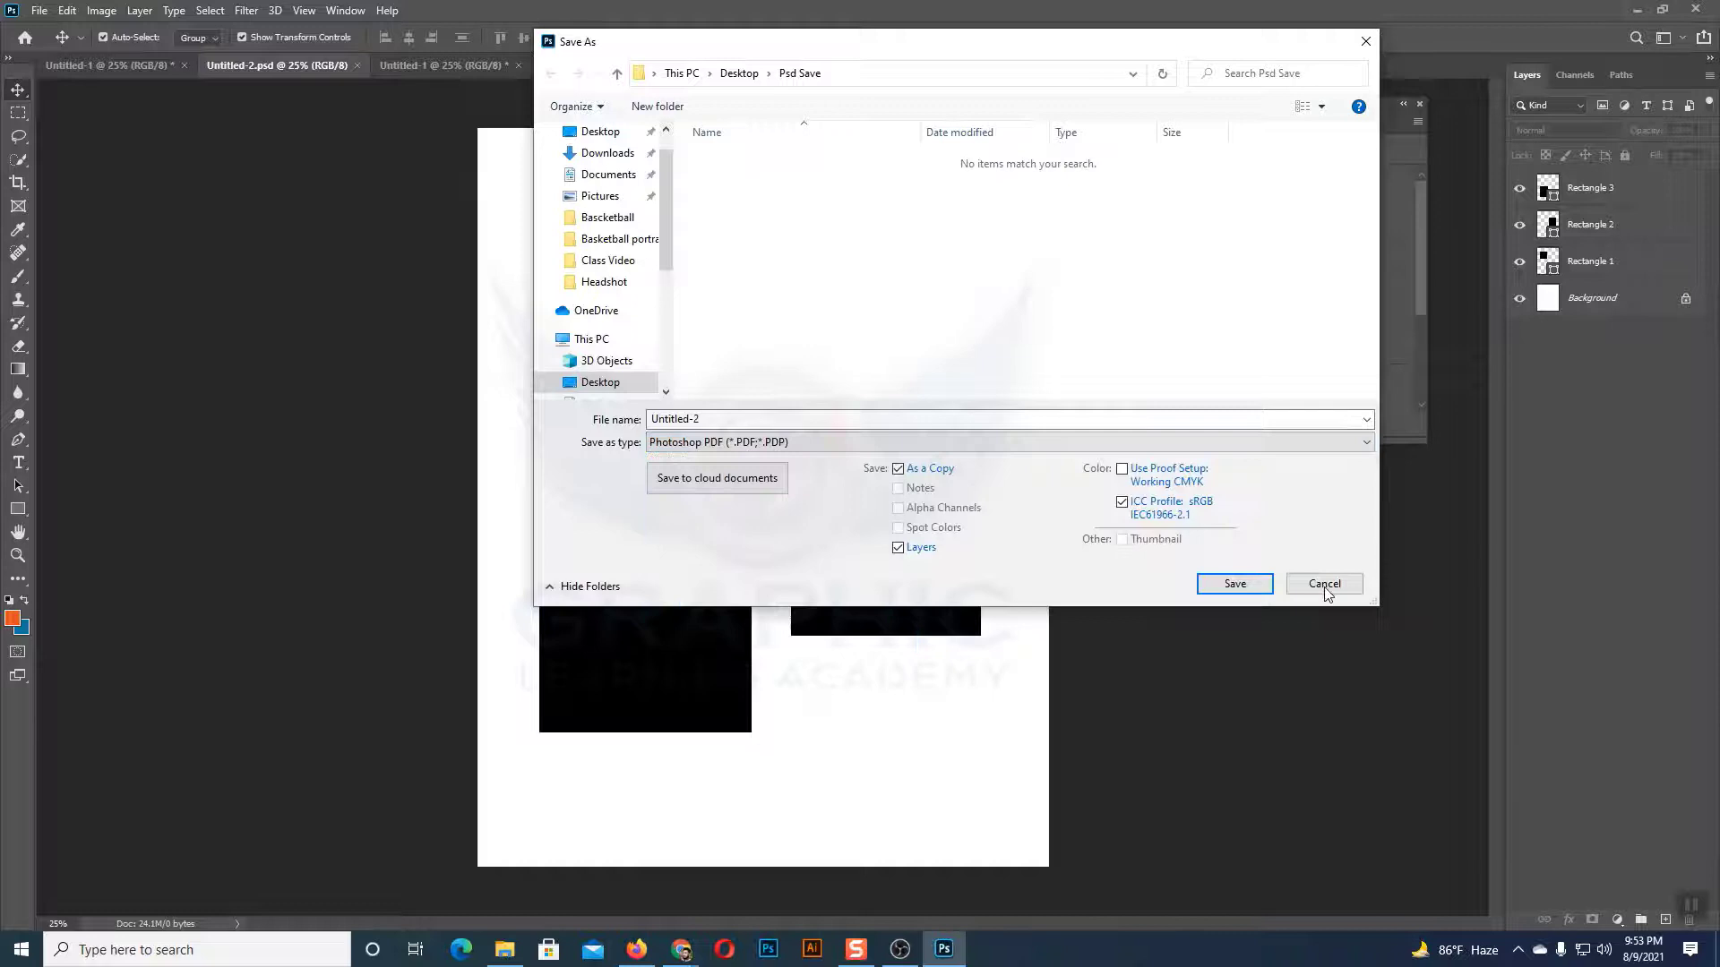
left_click(1236, 583)
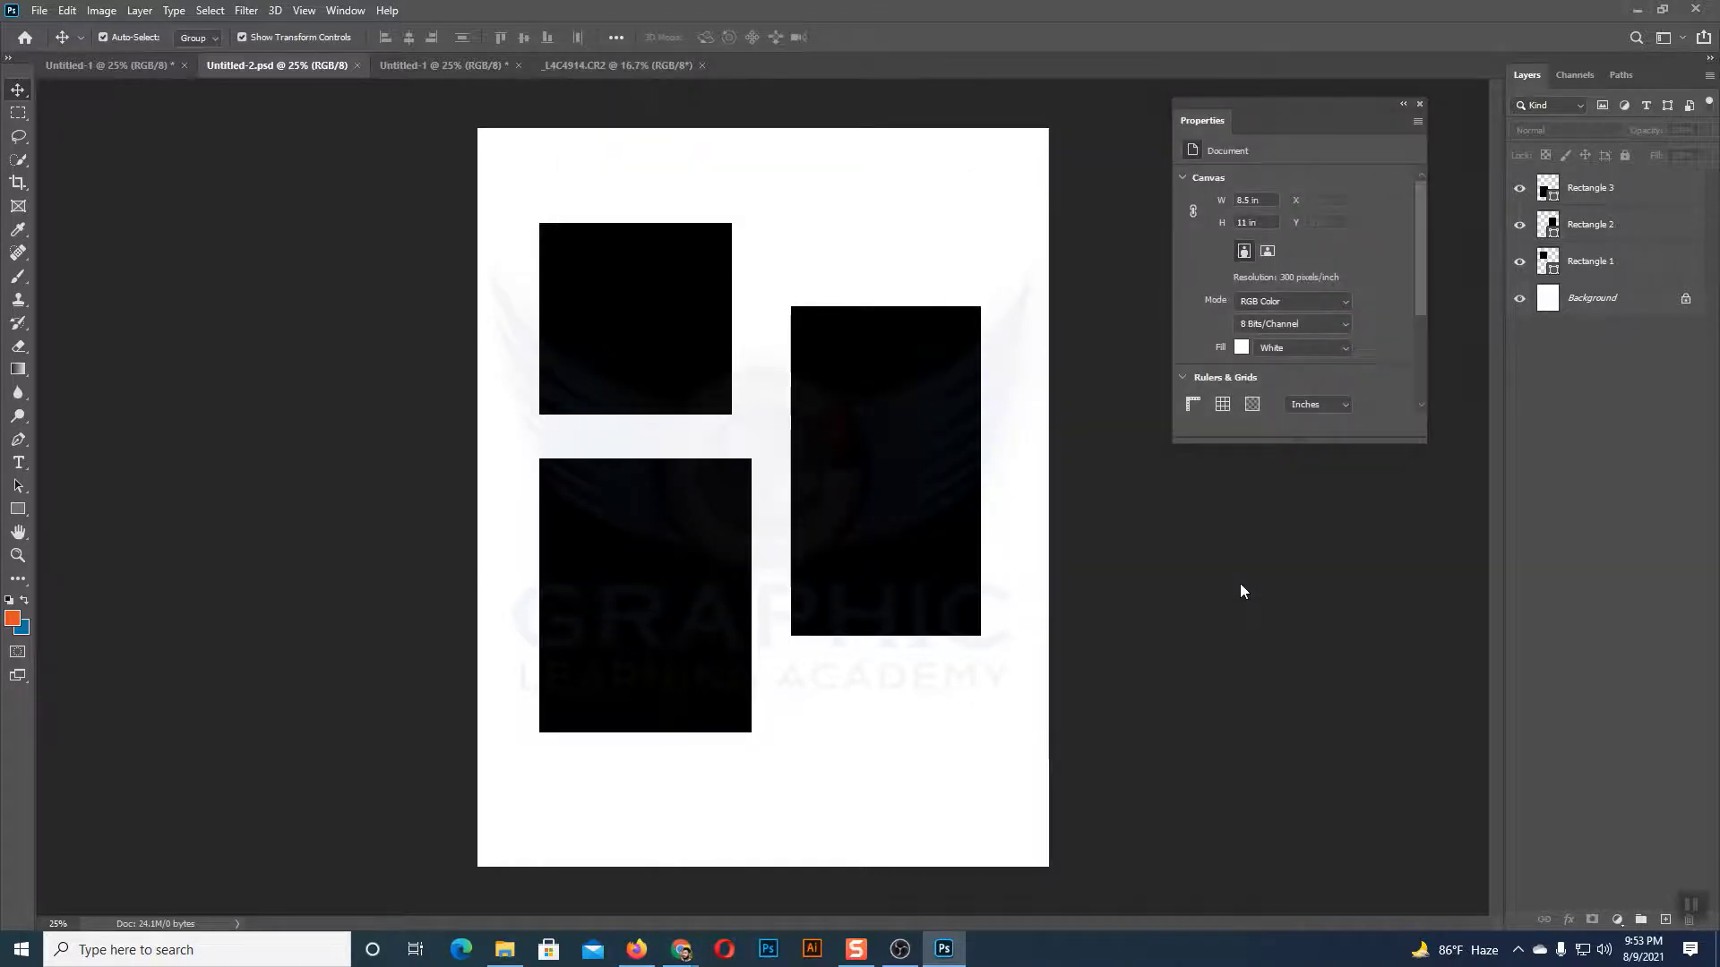
left_click(507, 949)
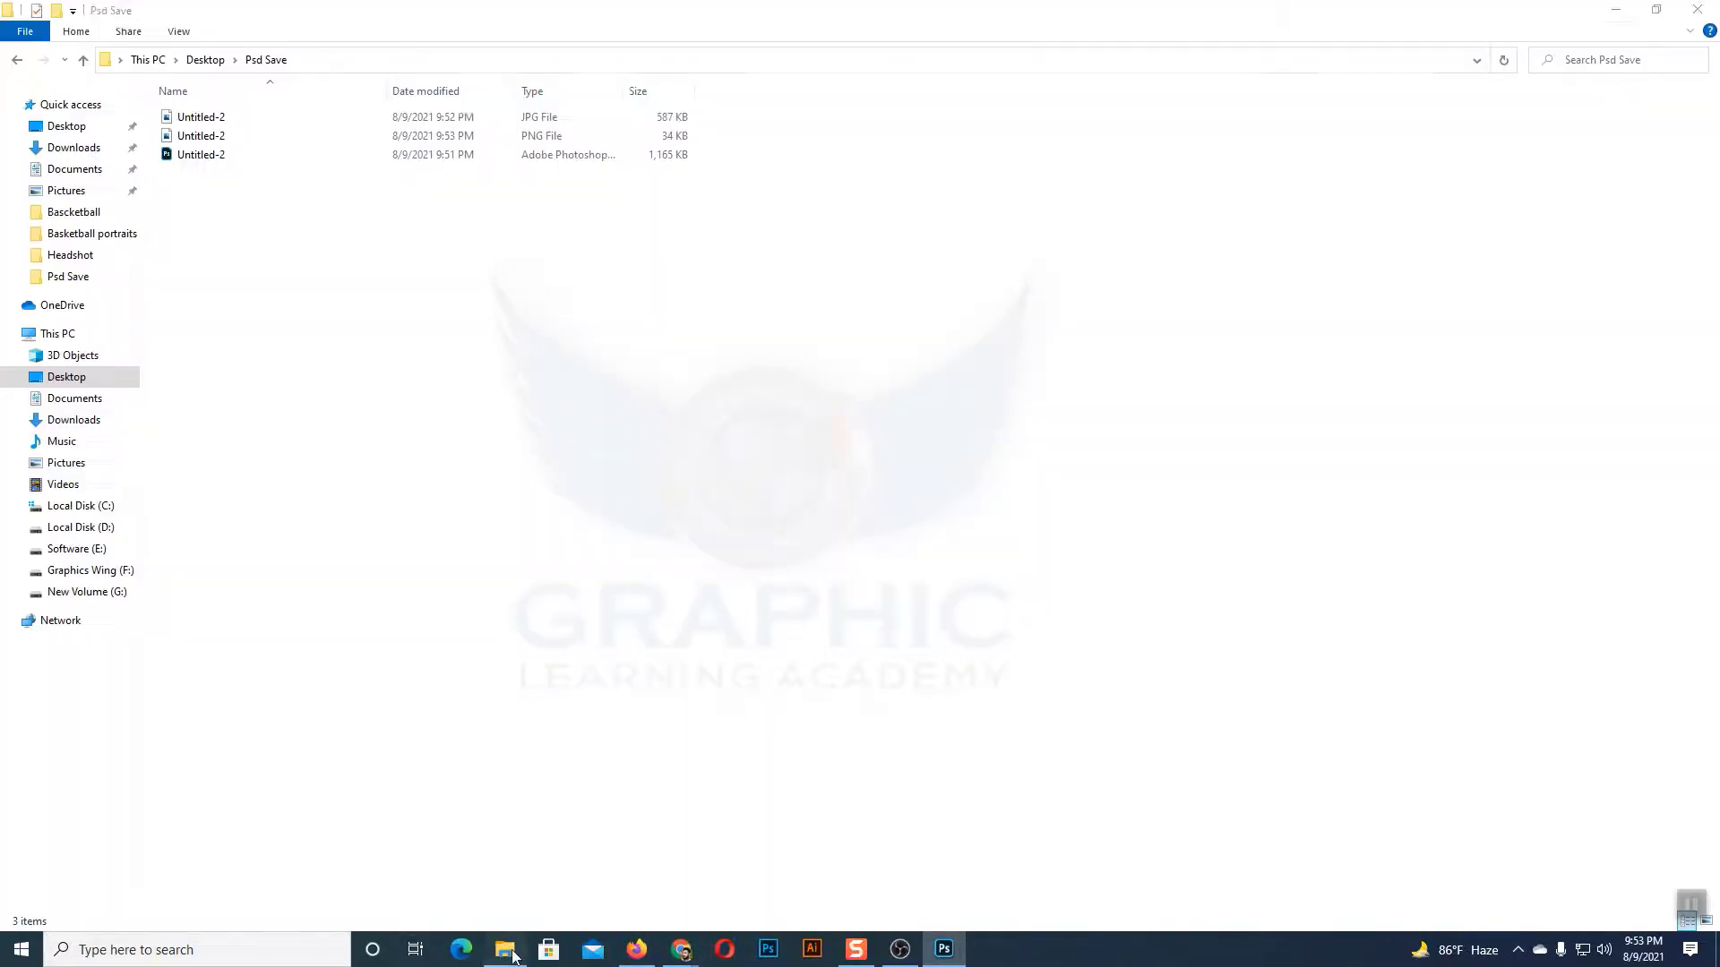
left_click(944, 955)
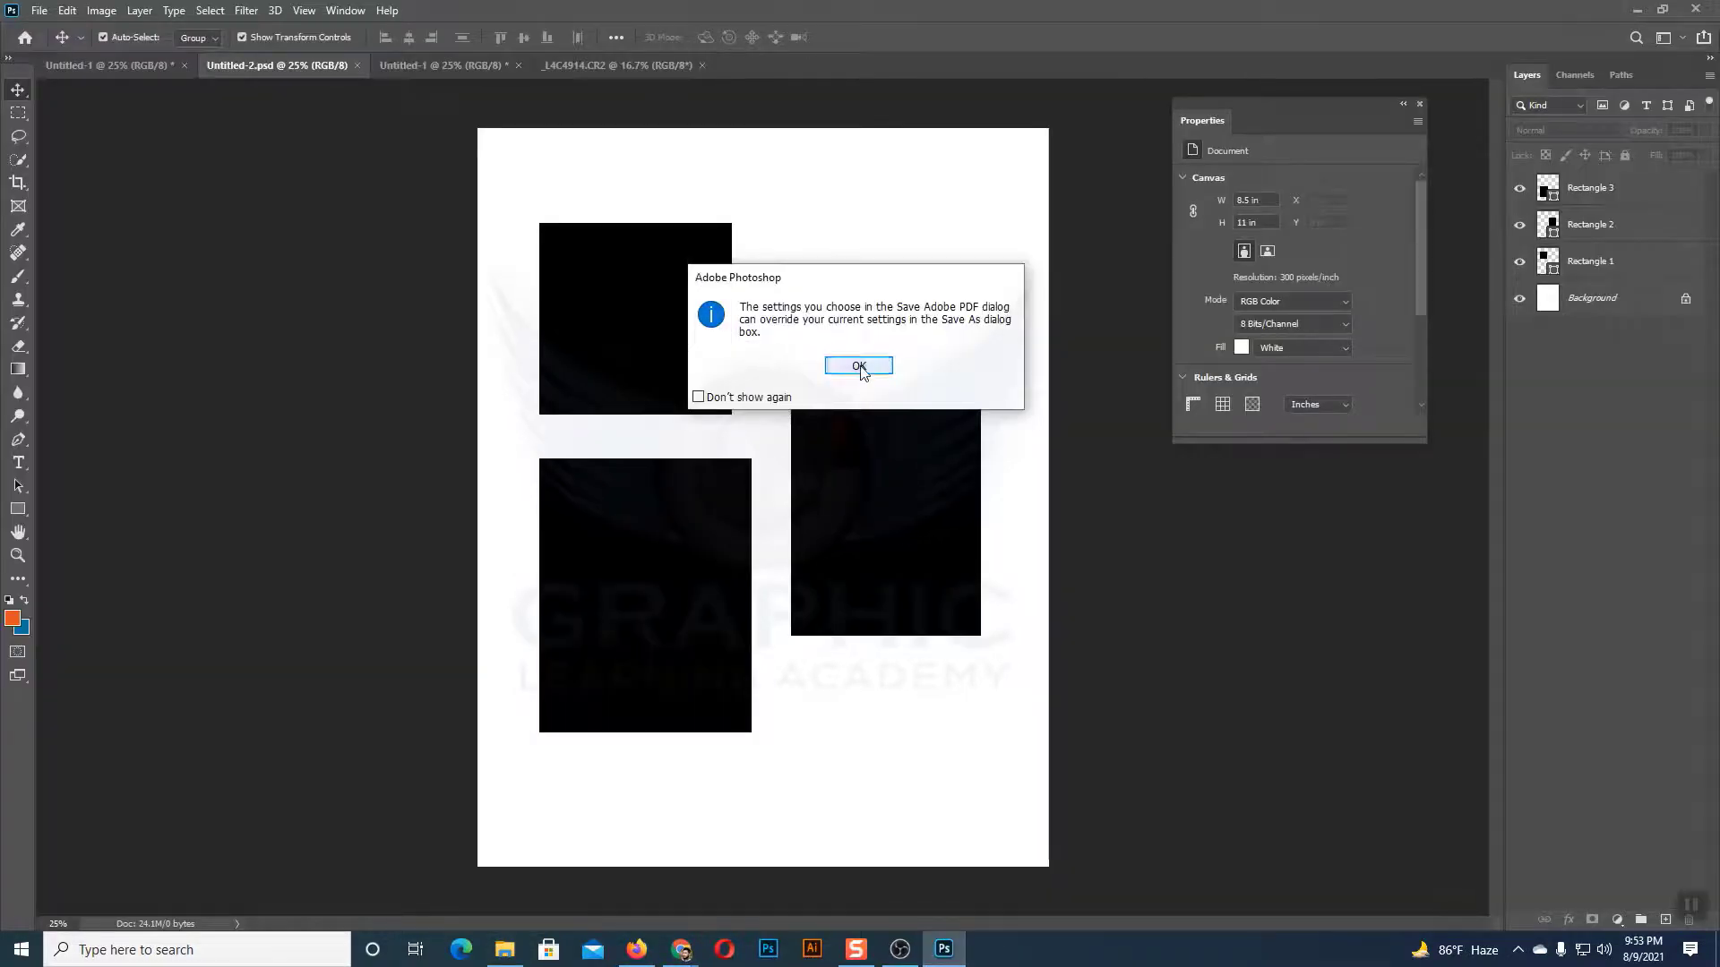
- Finish the High Quality Print PDF save and confirm the 483 KB PDF in Psd Save
left_click(860, 367)
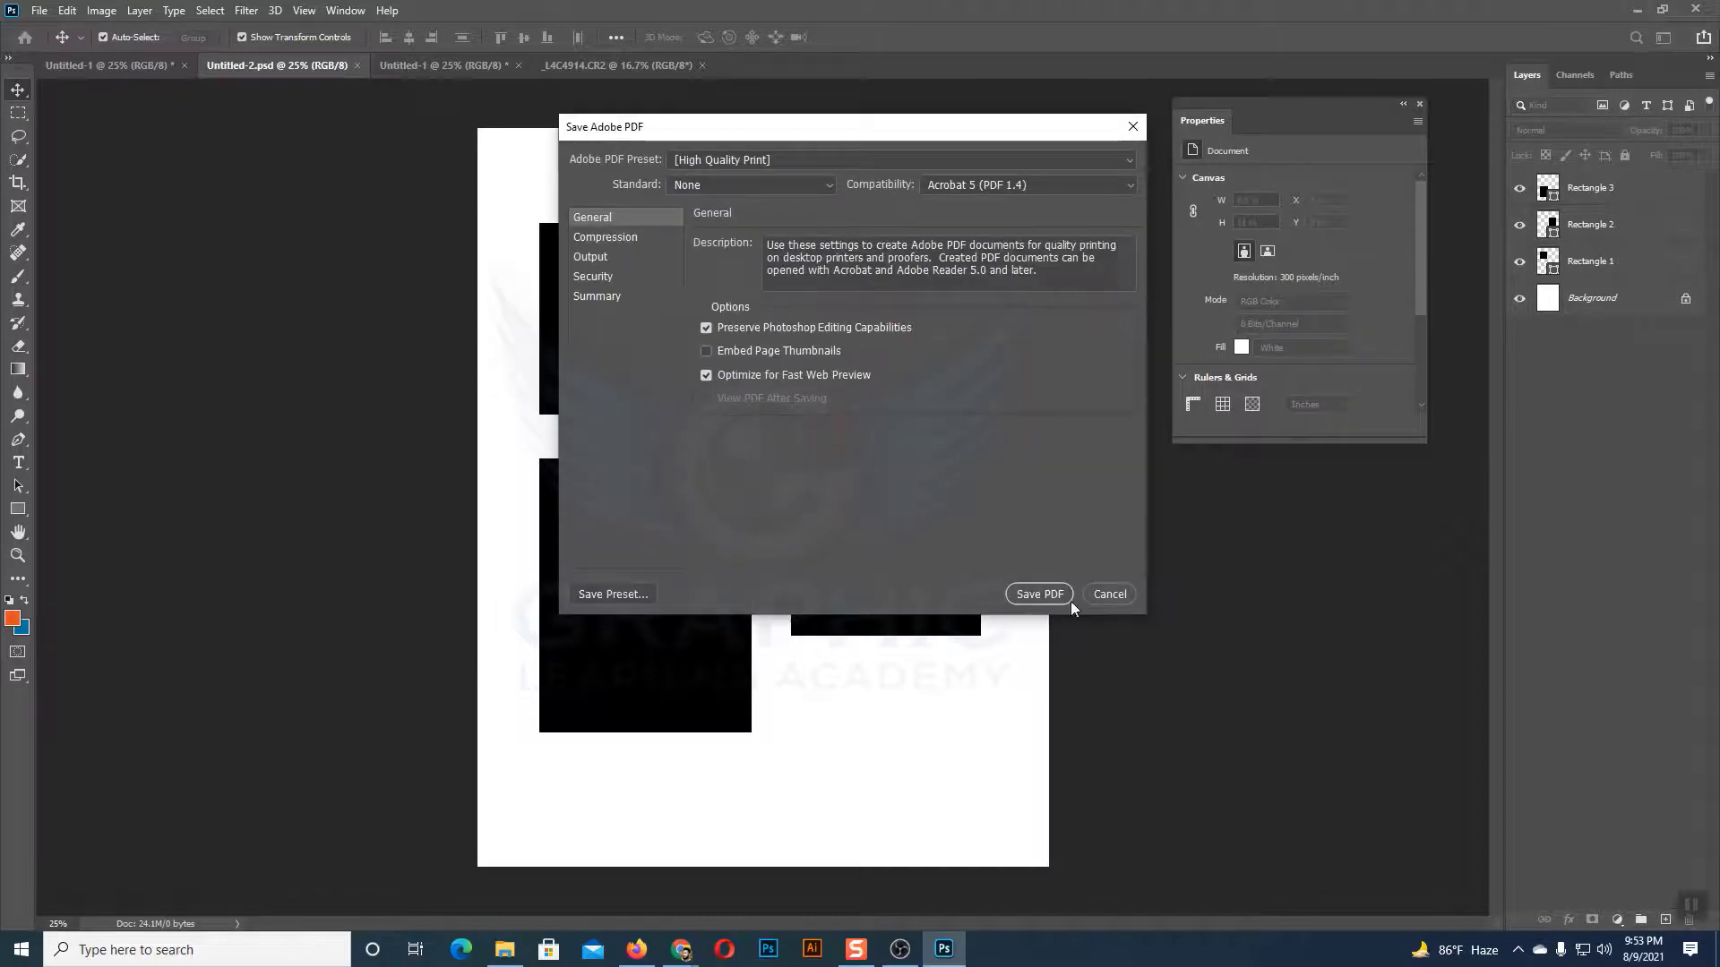
left_click(1069, 598)
left_click(875, 392)
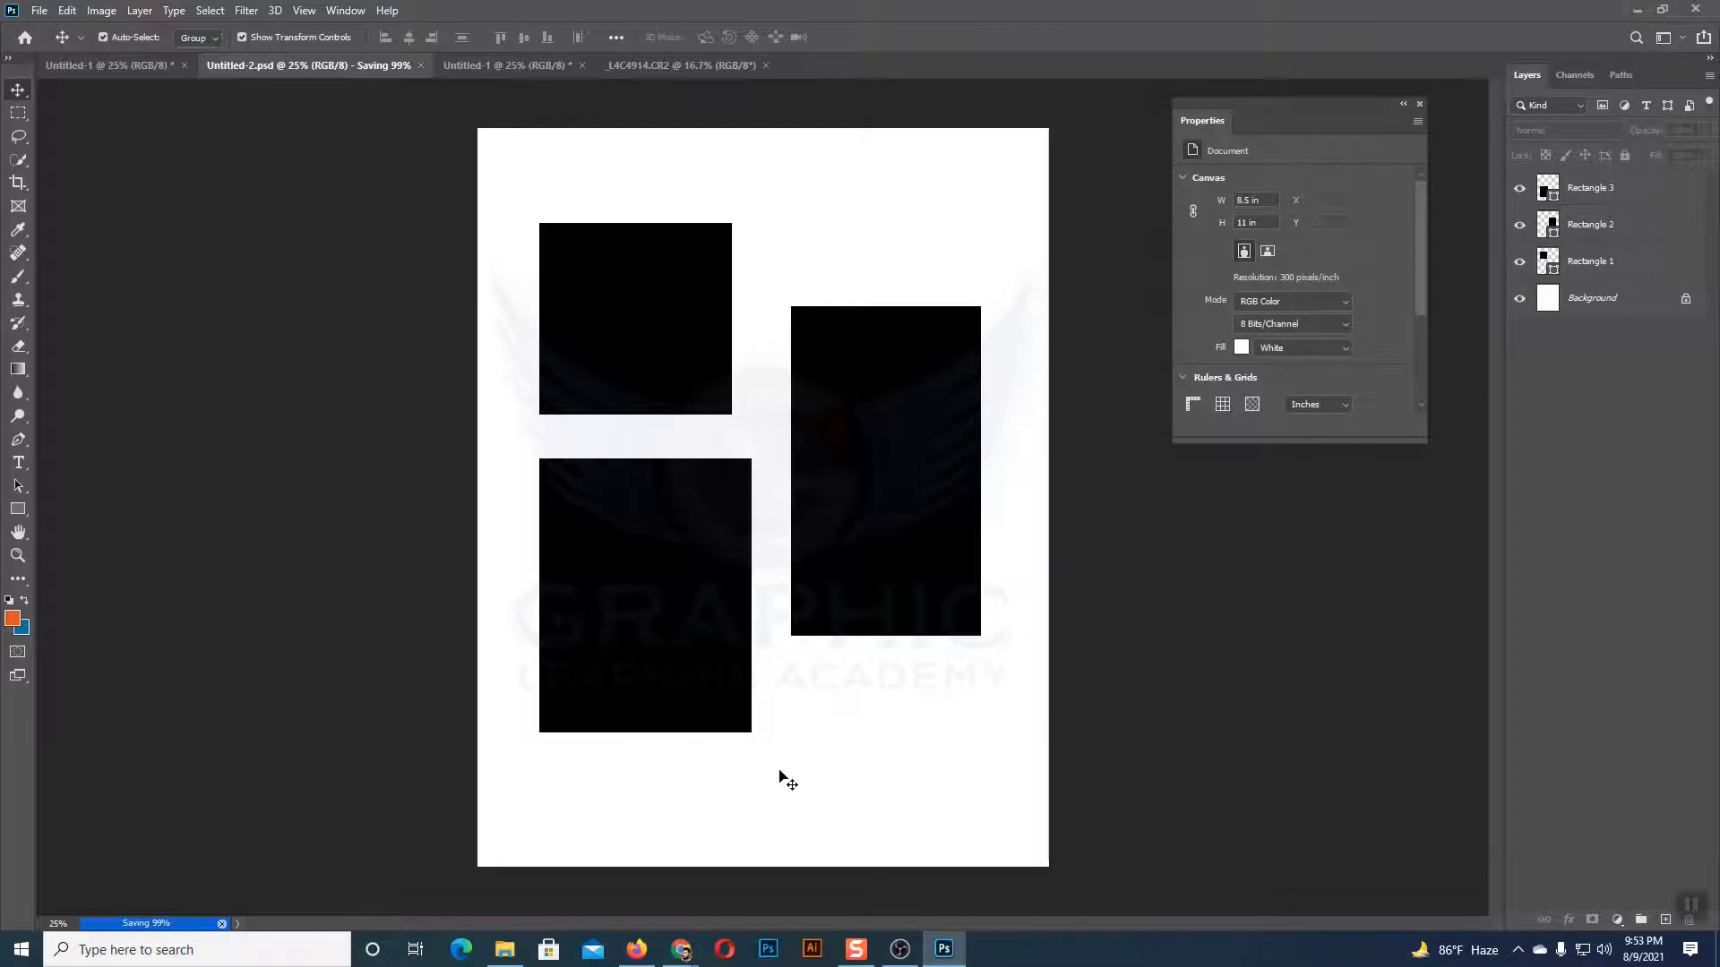
left_click(506, 949)
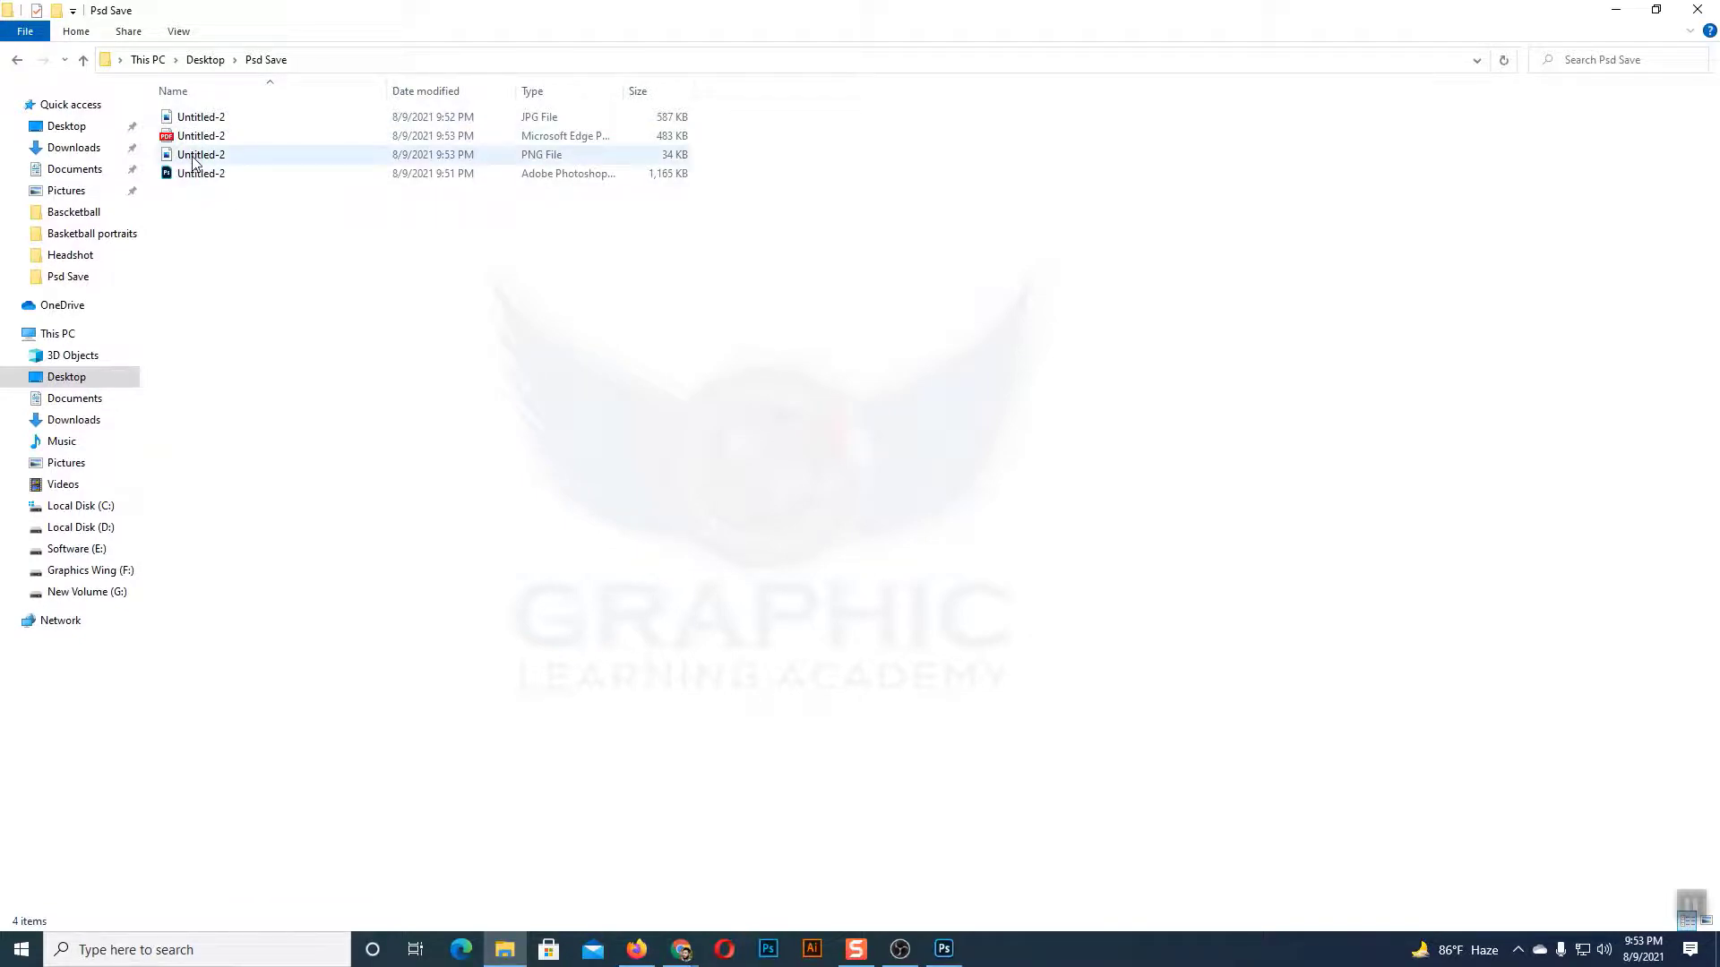
left_click(944, 948)
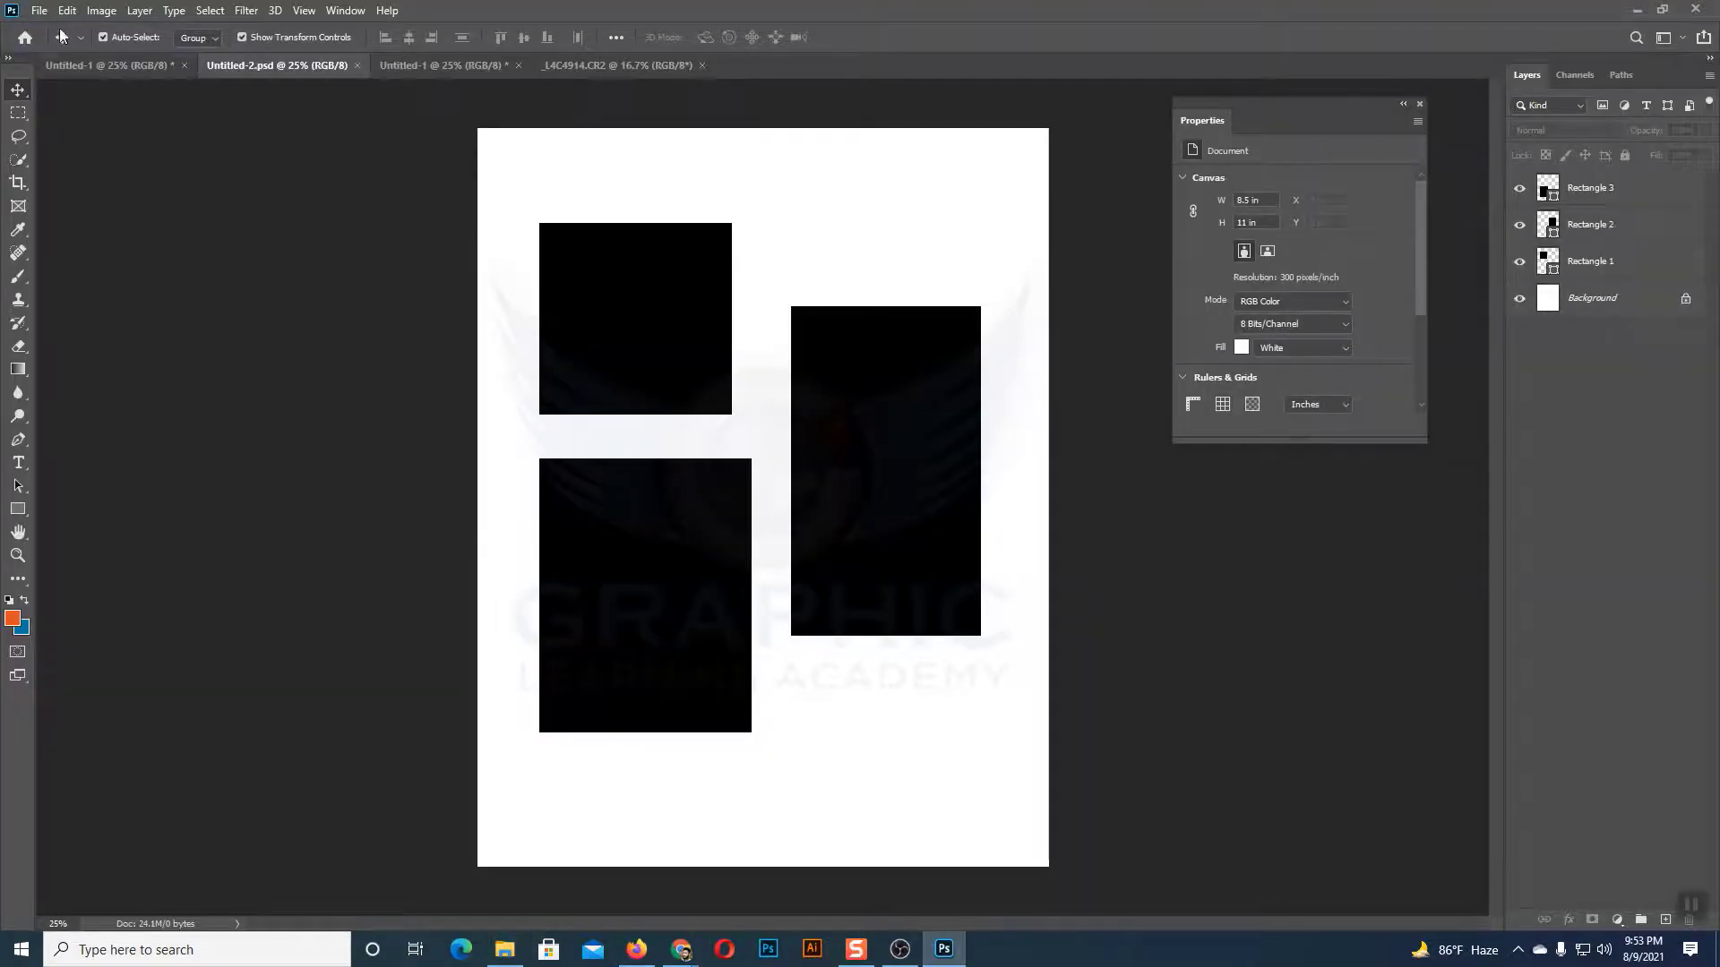
left_click(39, 10)
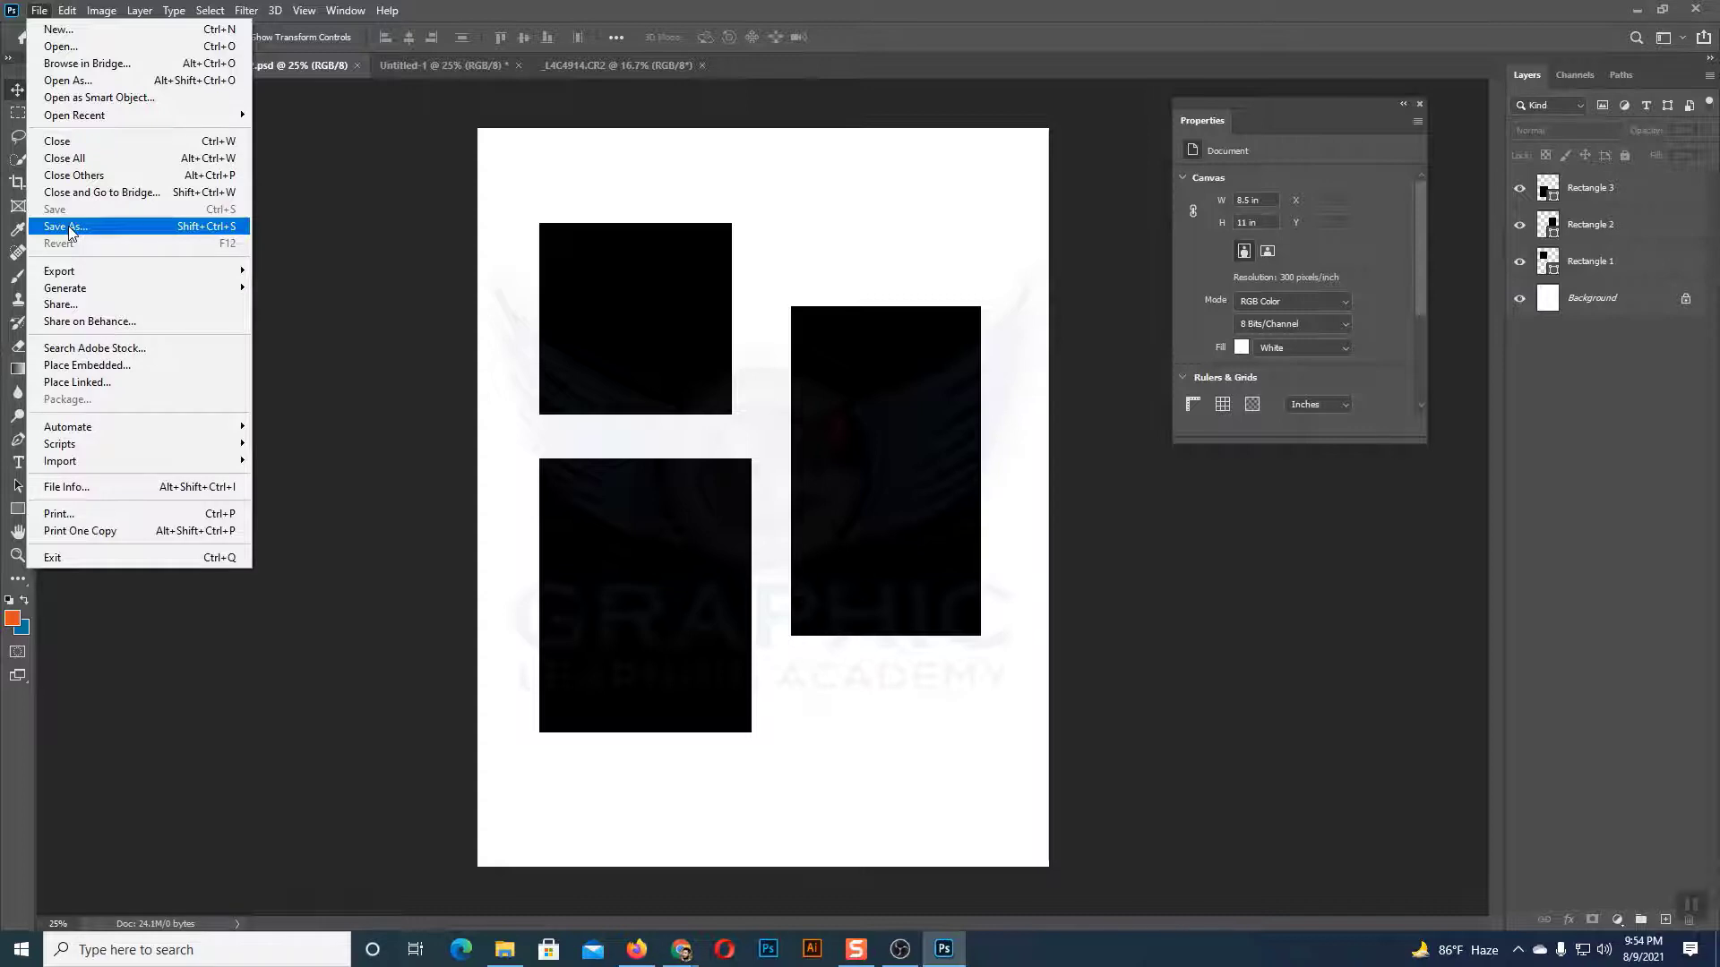
left_click(69, 228)
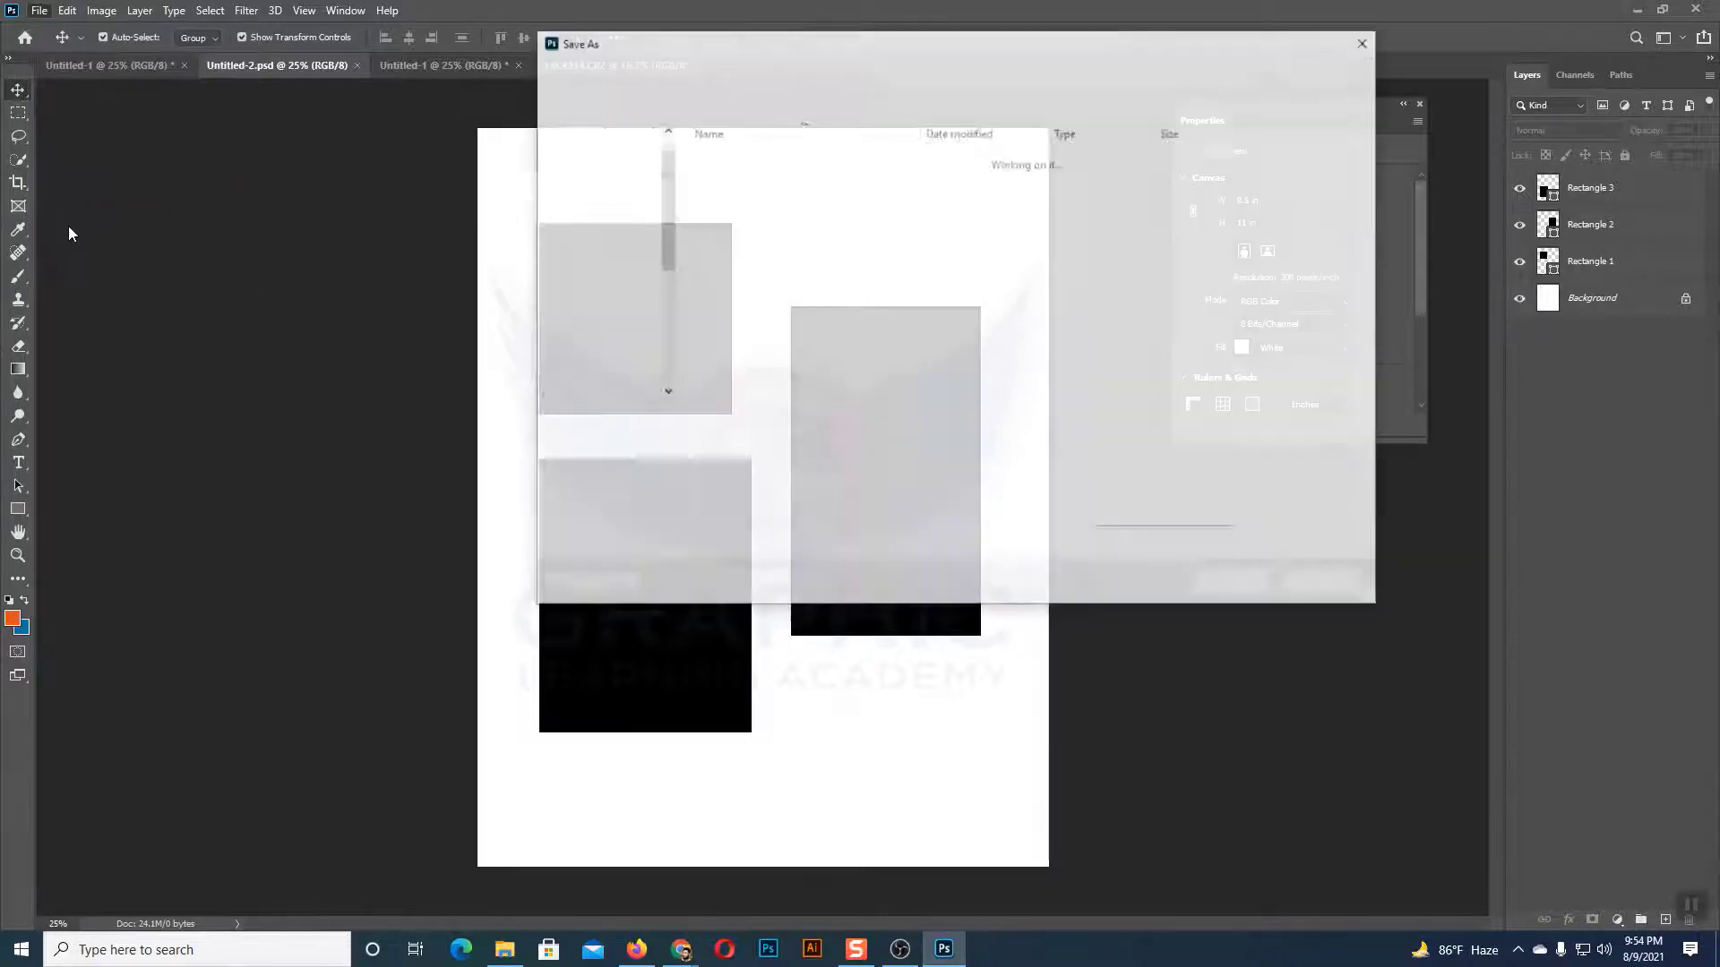
left_click(831, 440)
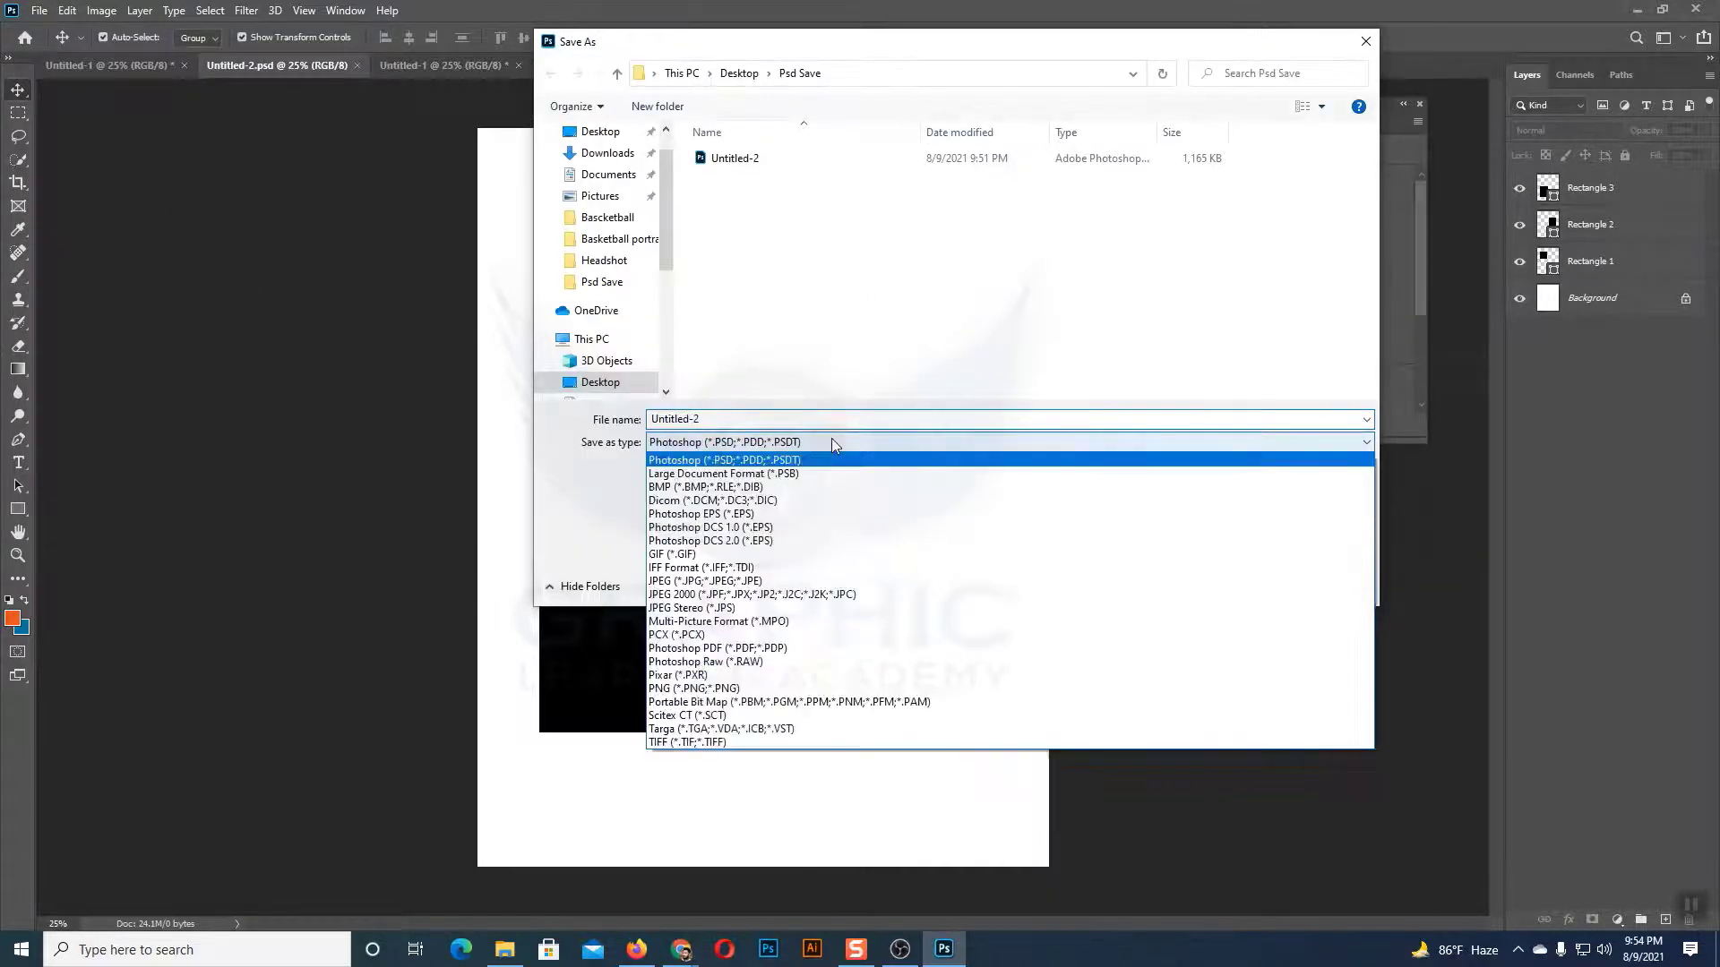
left_click(726, 585)
left_click(1234, 583)
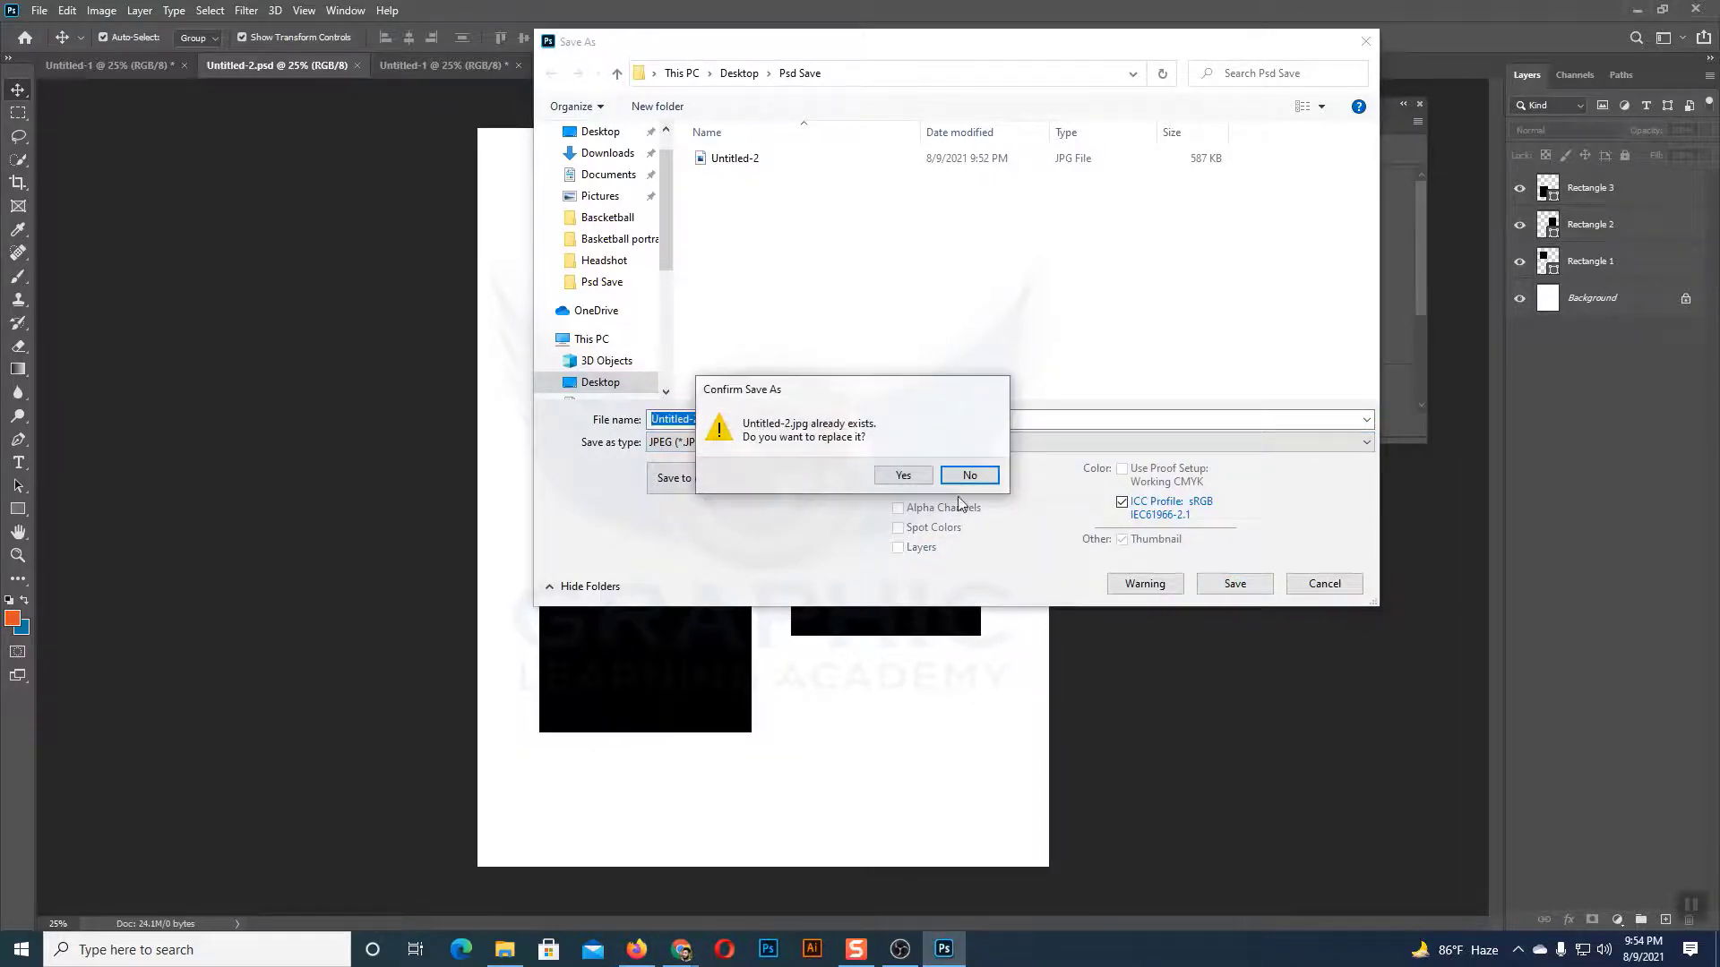
left_click(957, 479)
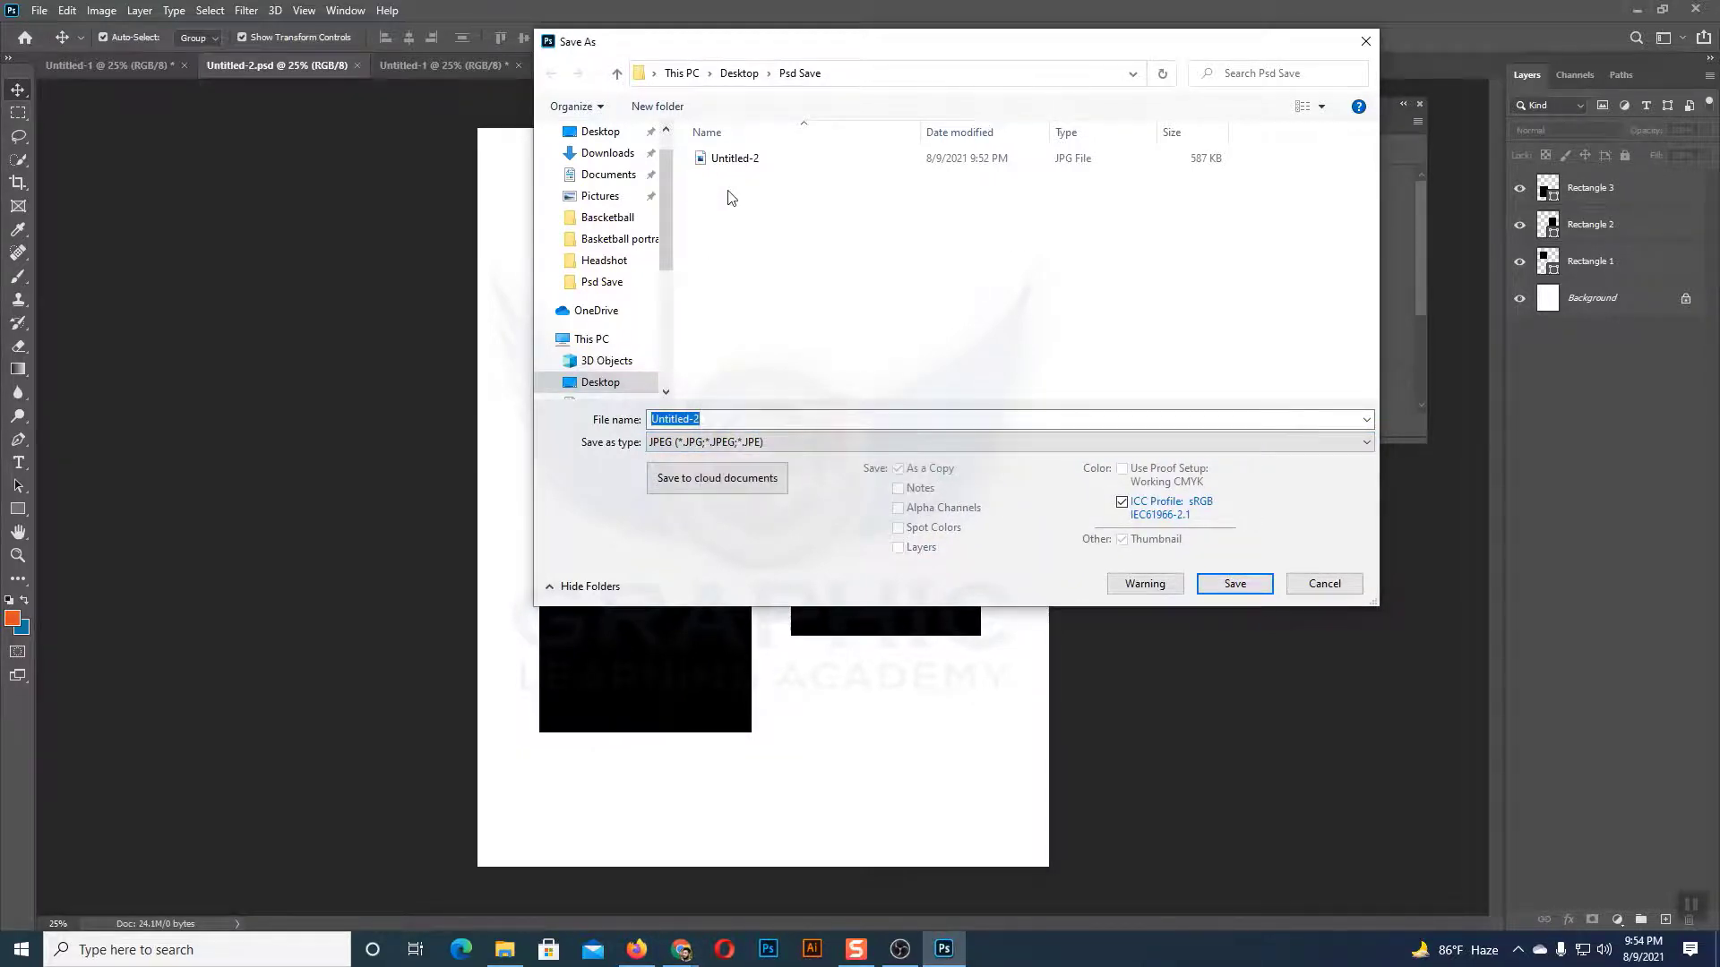
left_click(1335, 586)
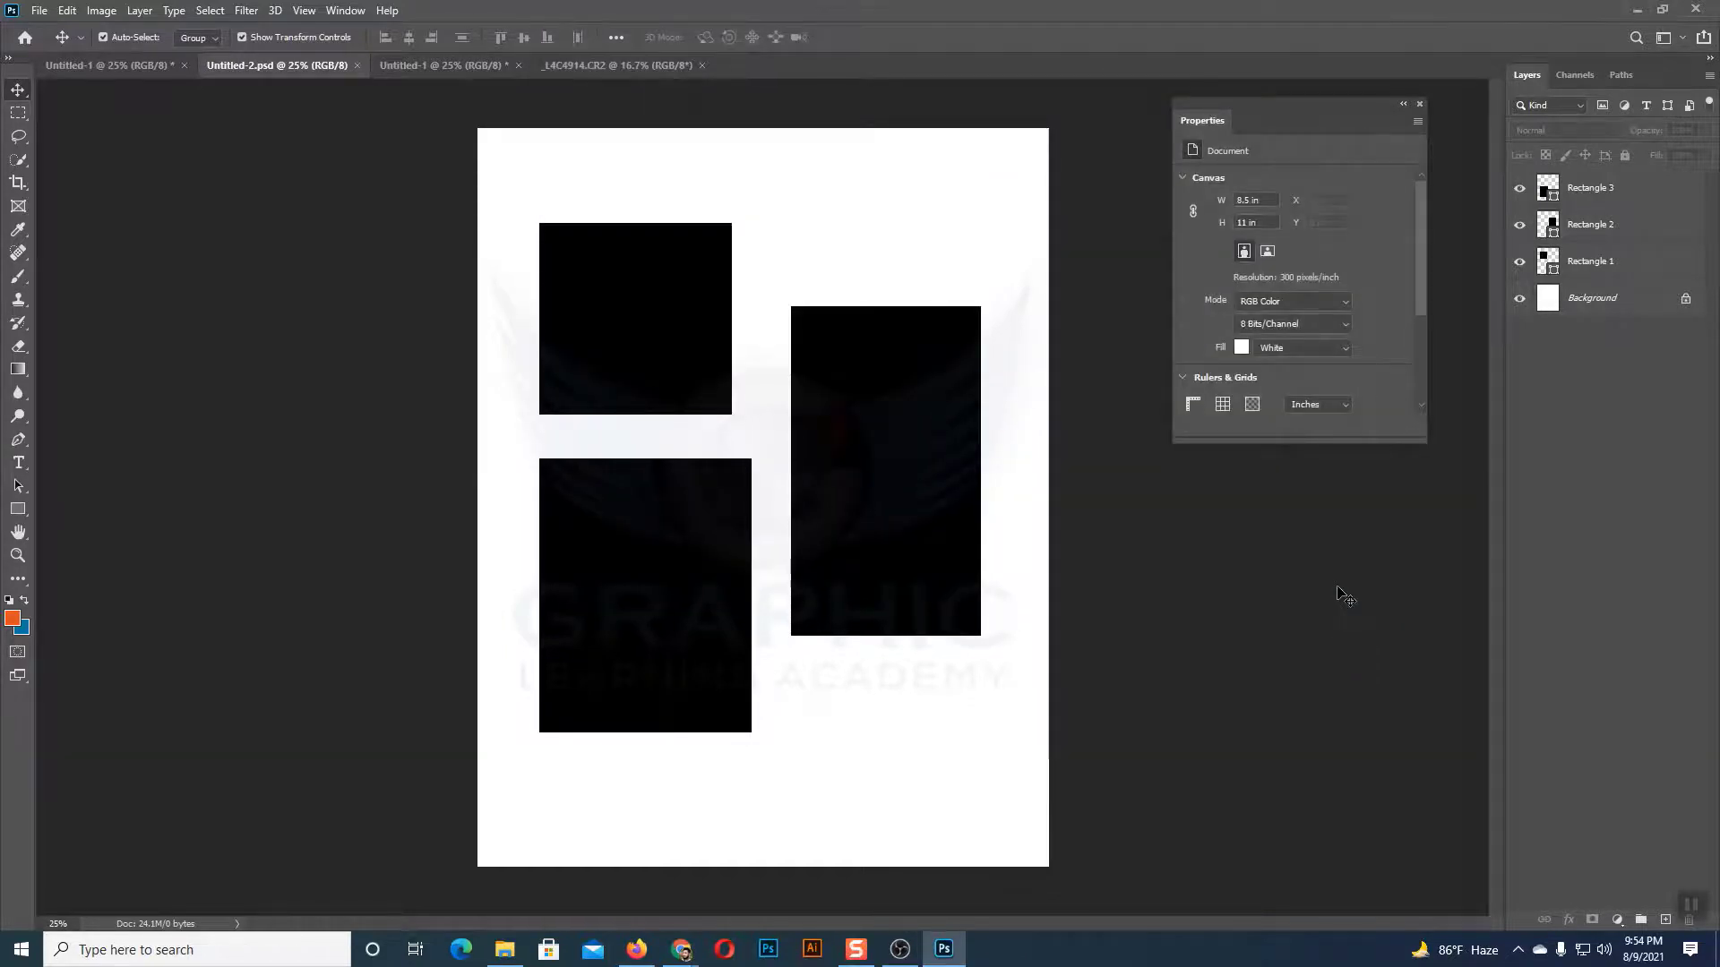
- Open File > Export > Save for Web (Legacy) and move the window up-left
left_click(40, 11)
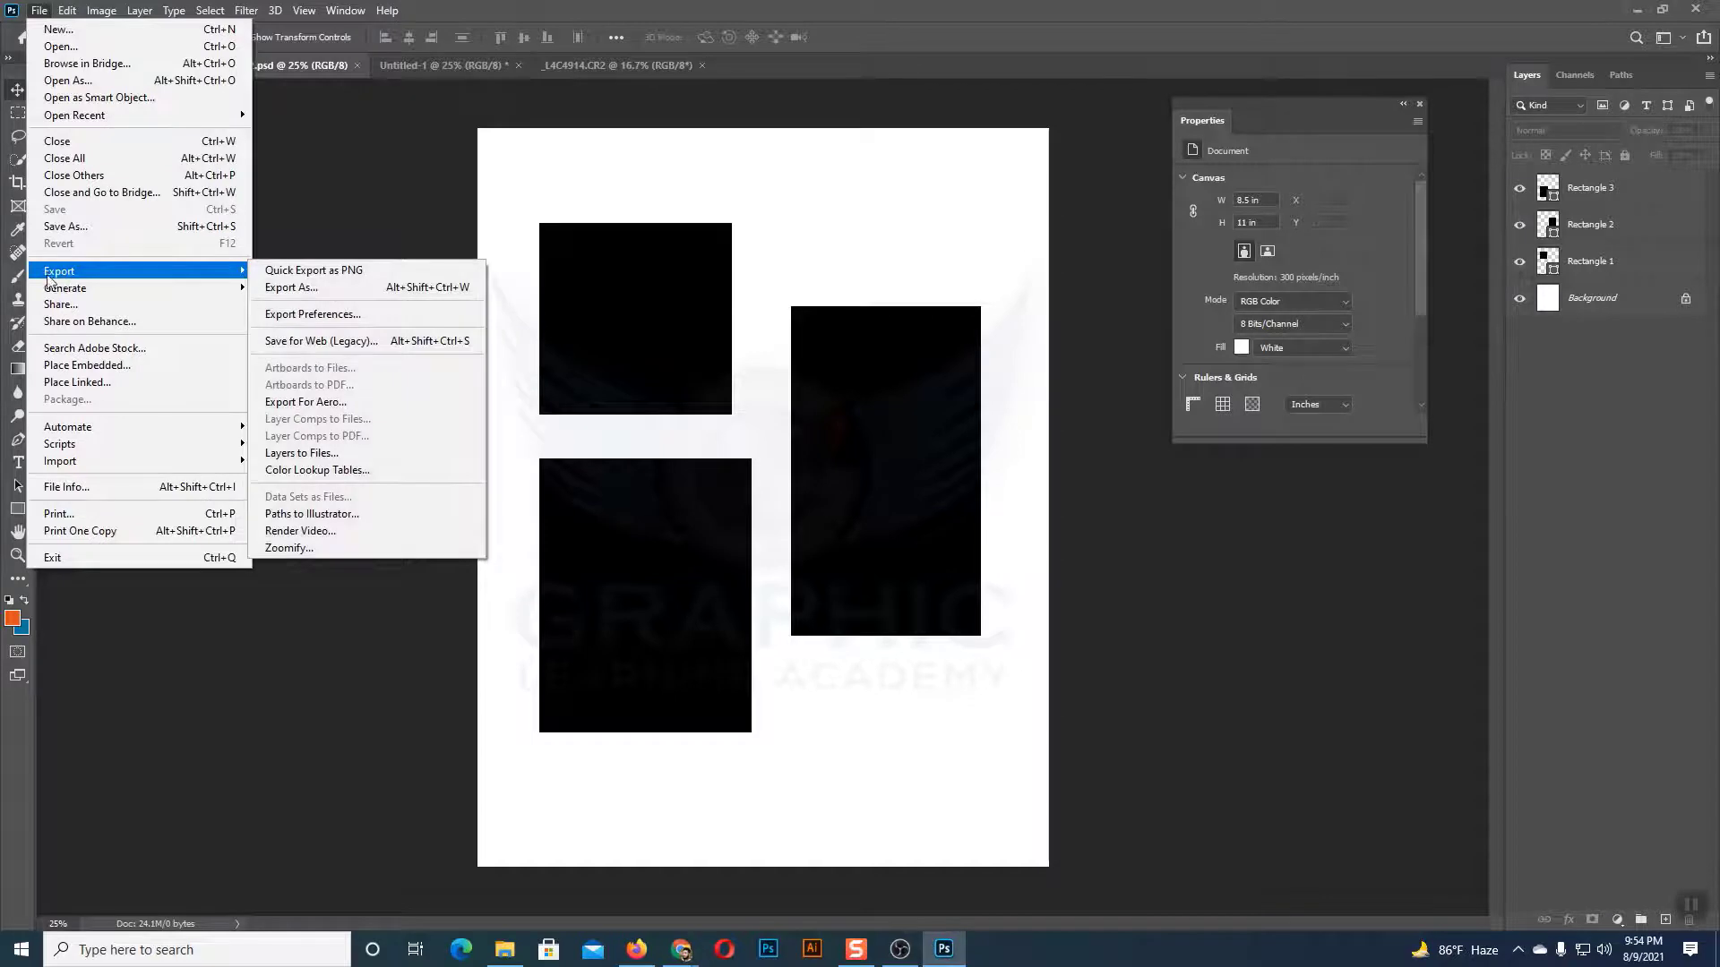
mouse_move(59, 270)
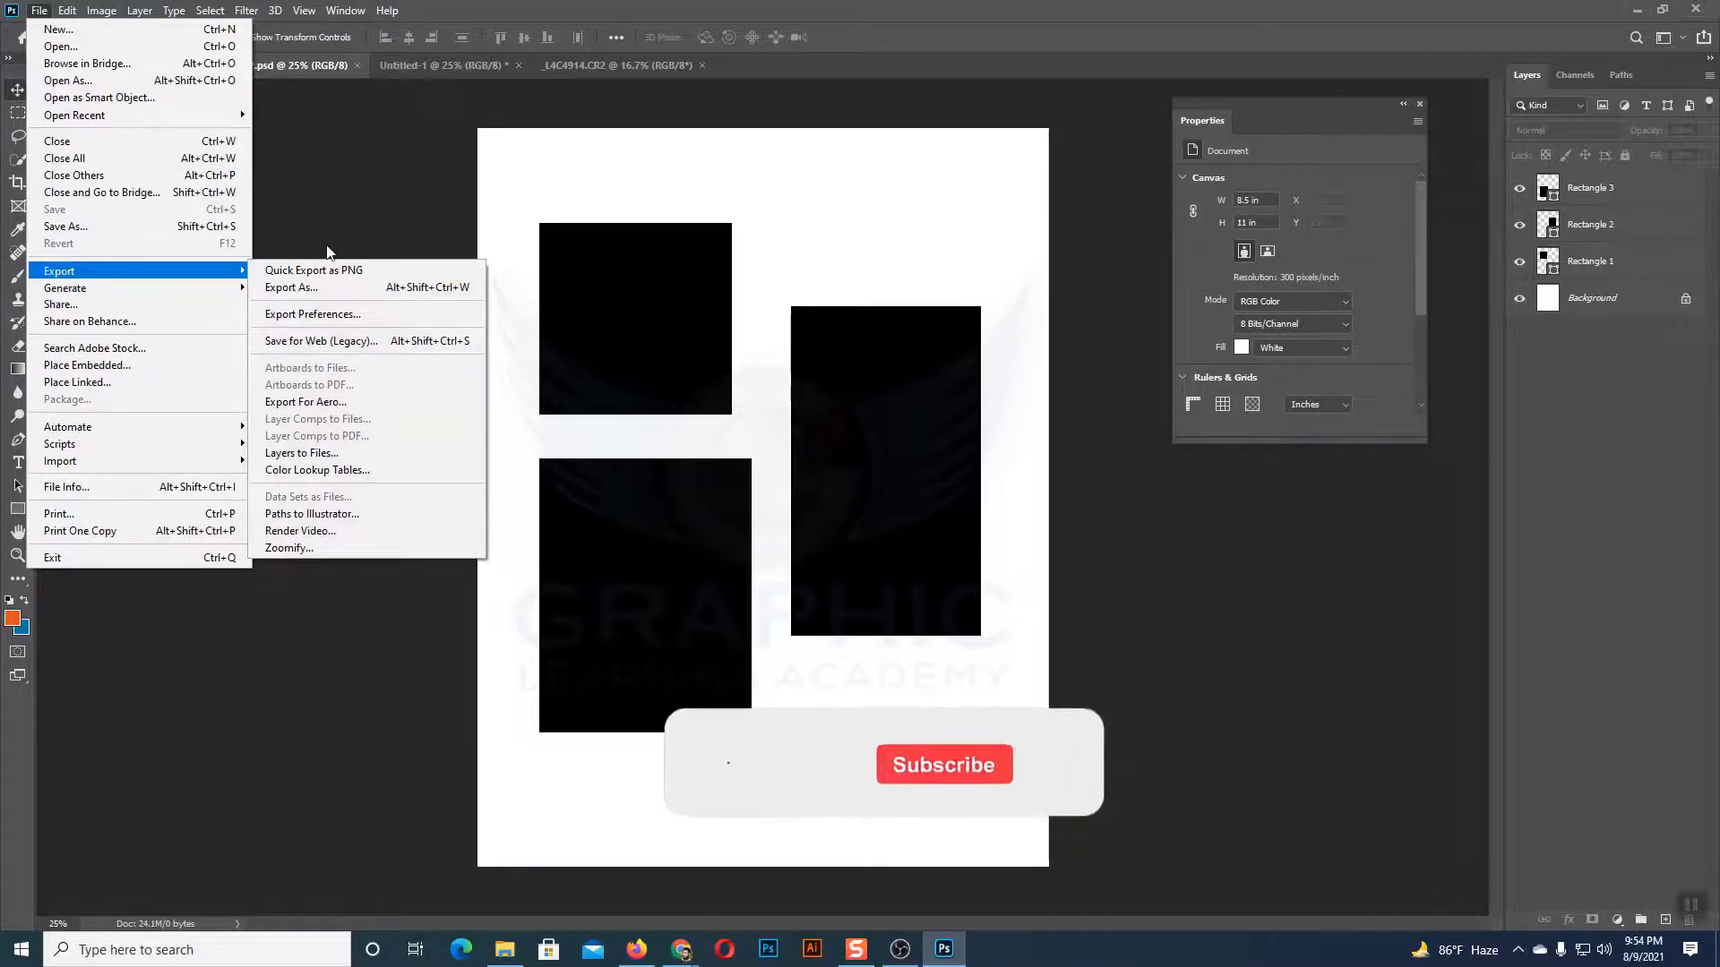
left_click(302, 341)
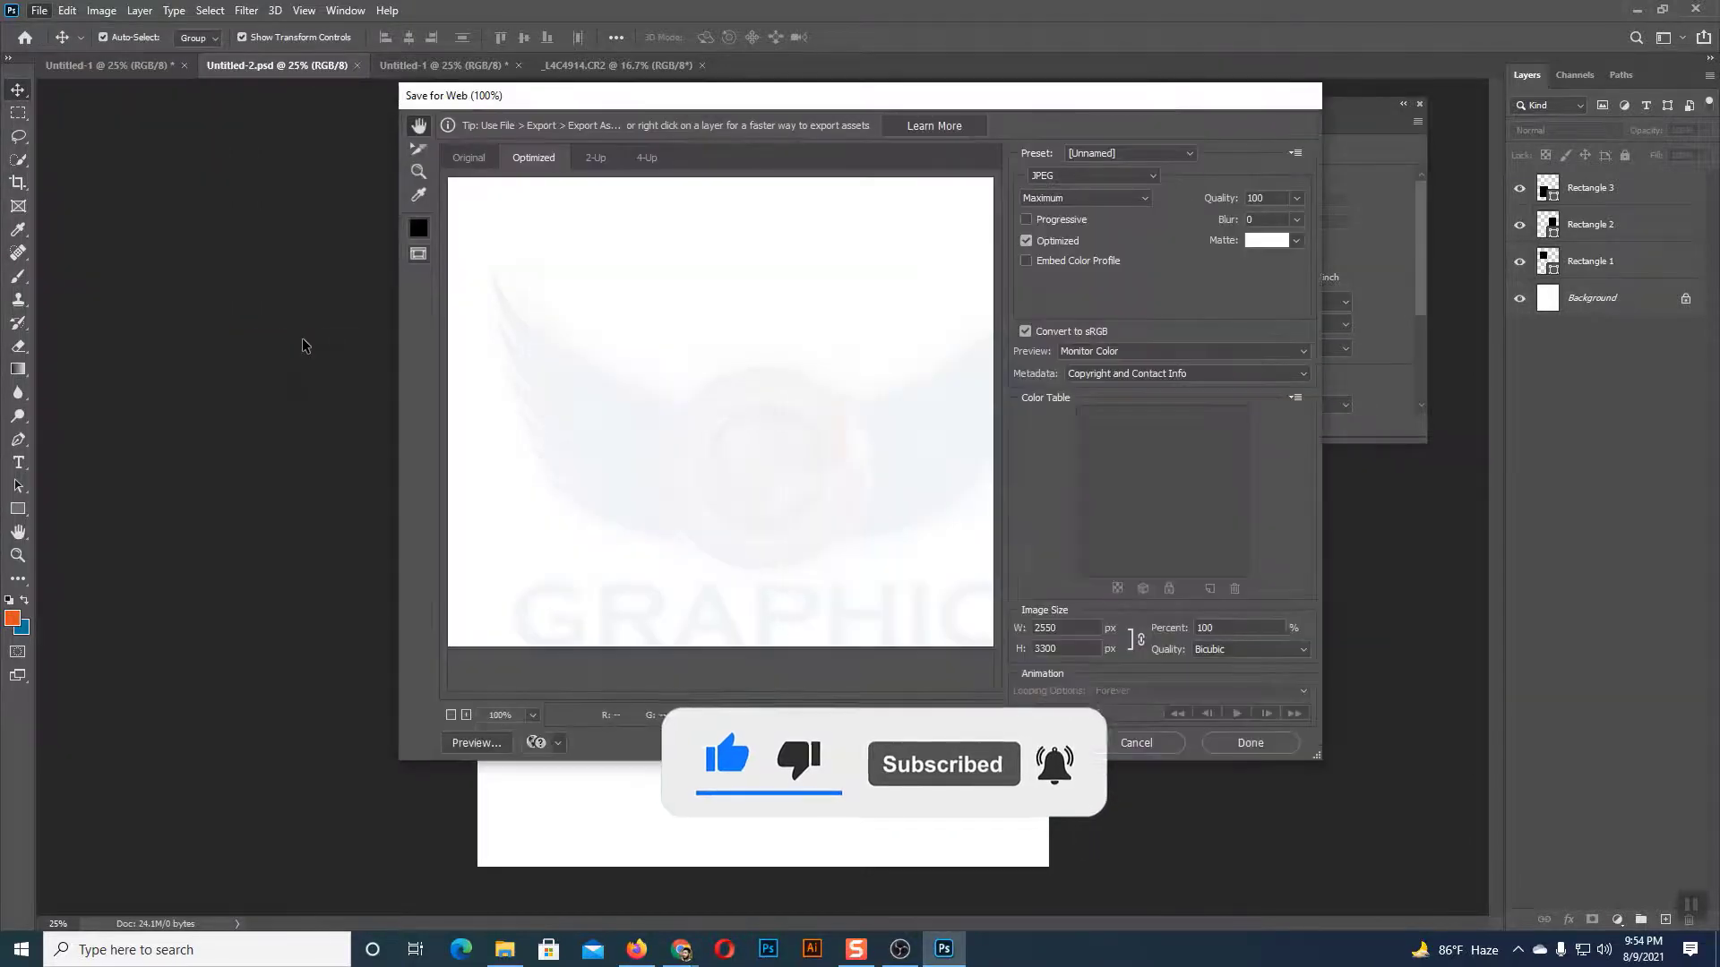
left_click_drag(915, 100, 670, 86)
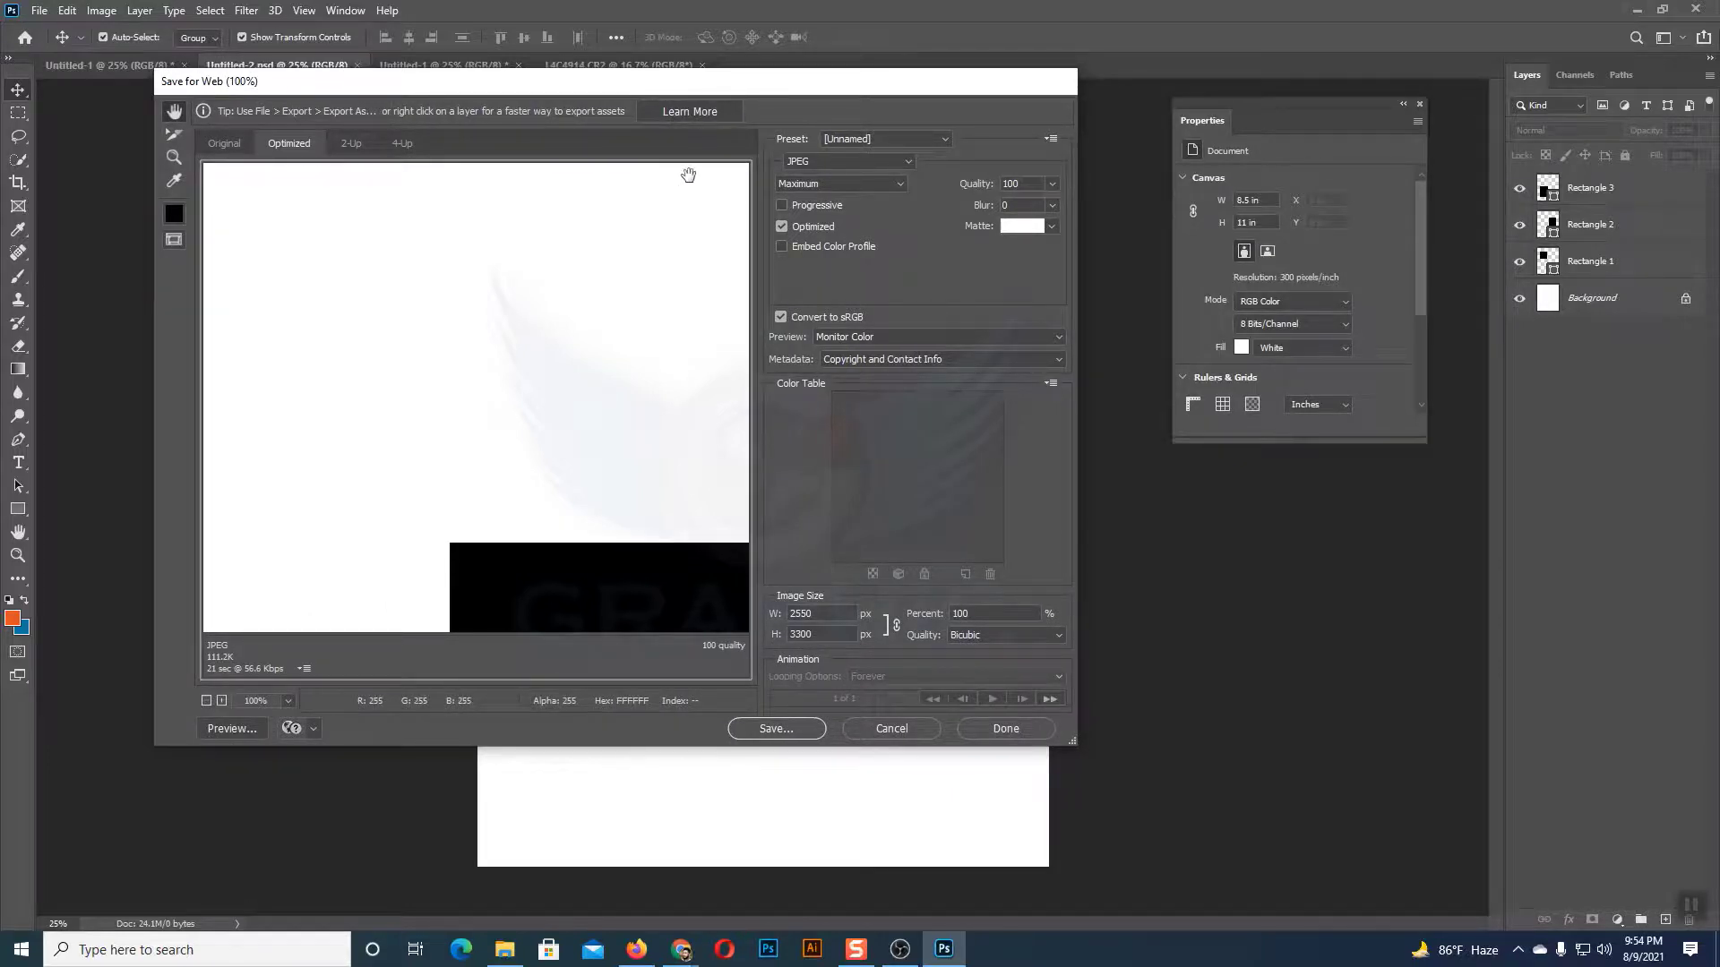
- Review the web export settings, keeping JPEG at quality 100 and the matte unchanged
left_click(835, 163)
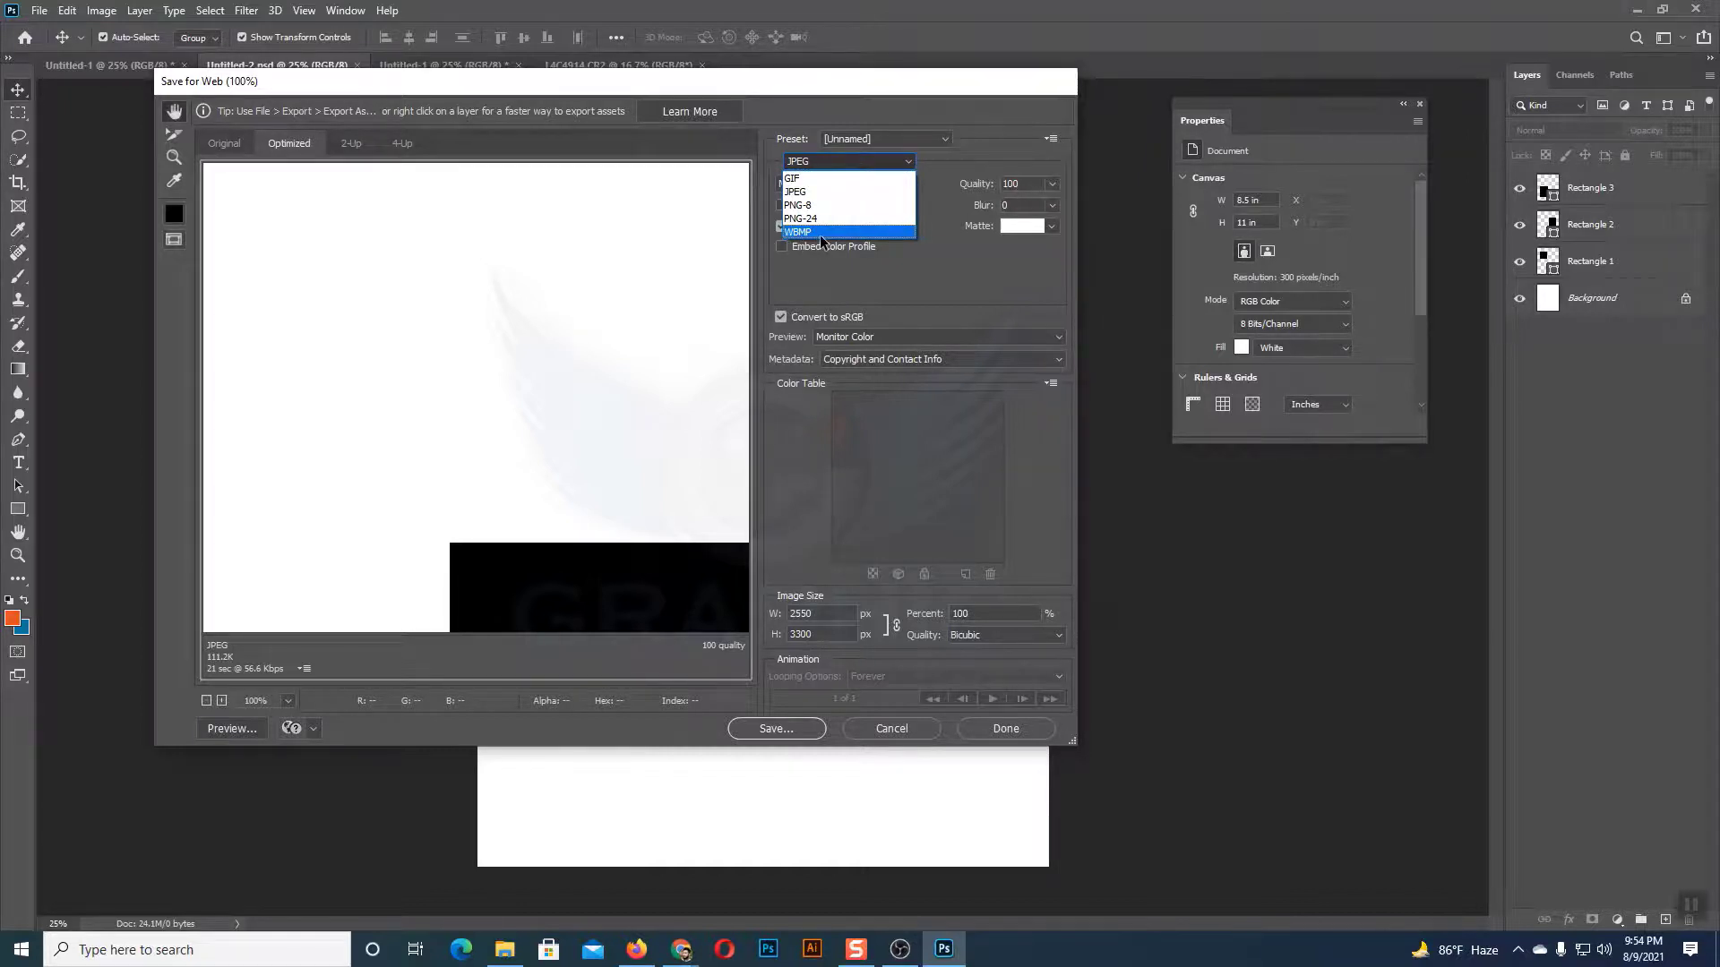
left_click(826, 161)
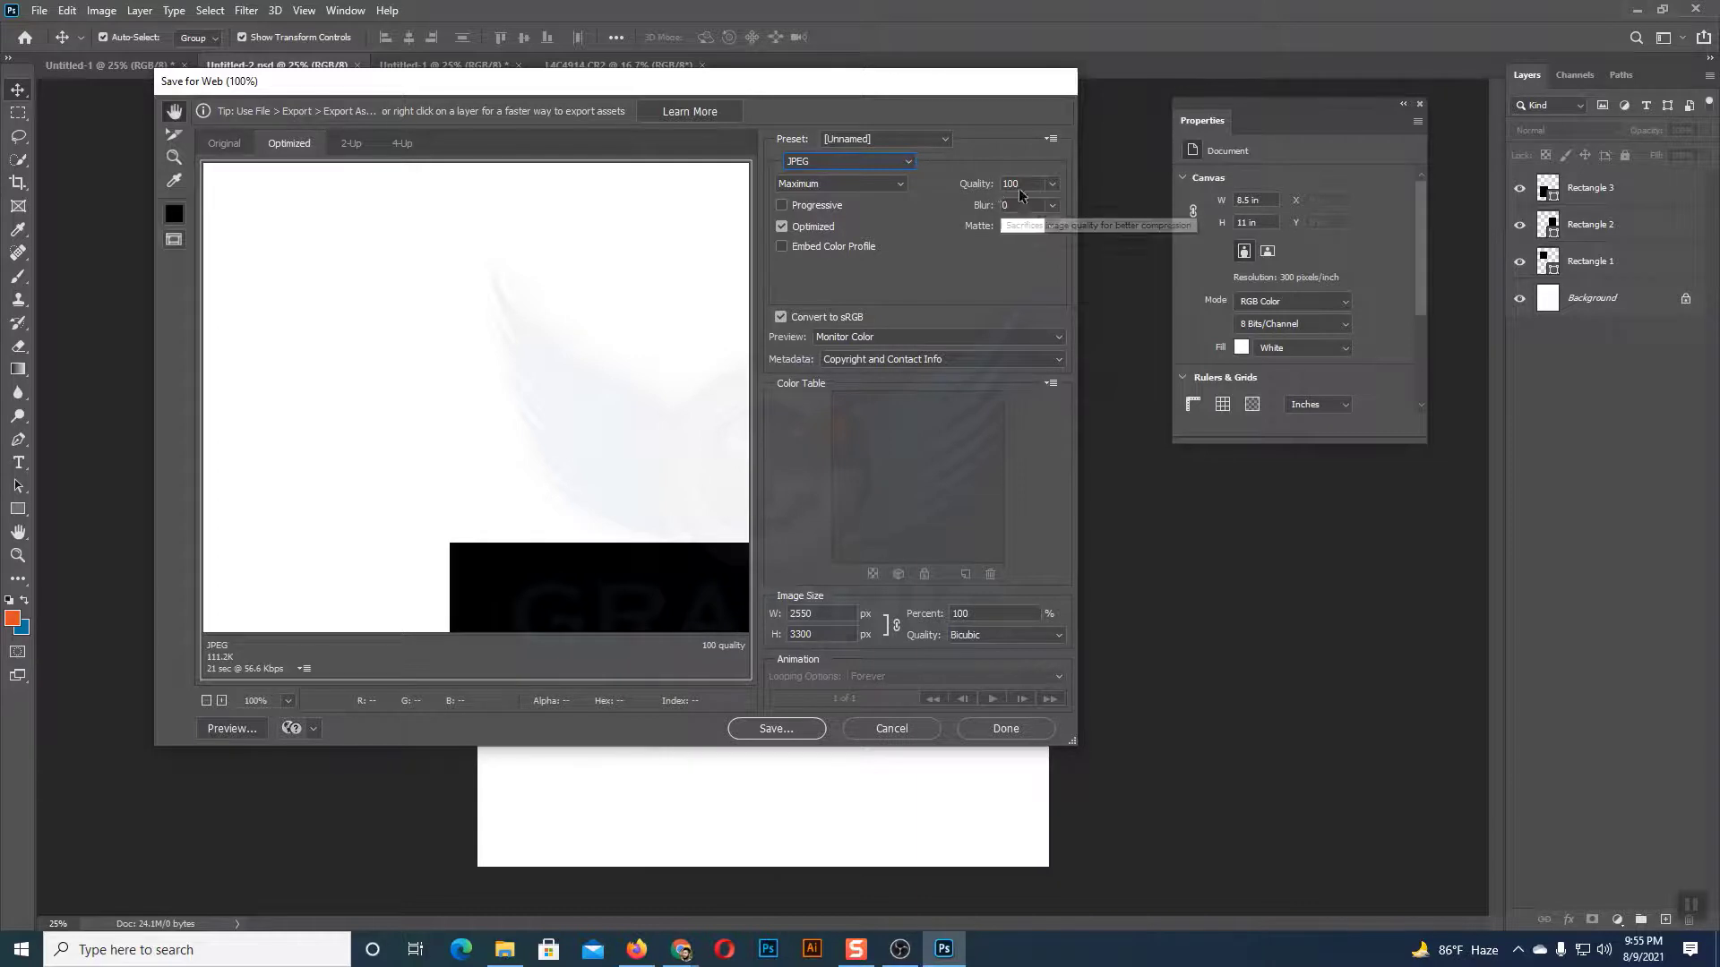
left_click(1053, 187)
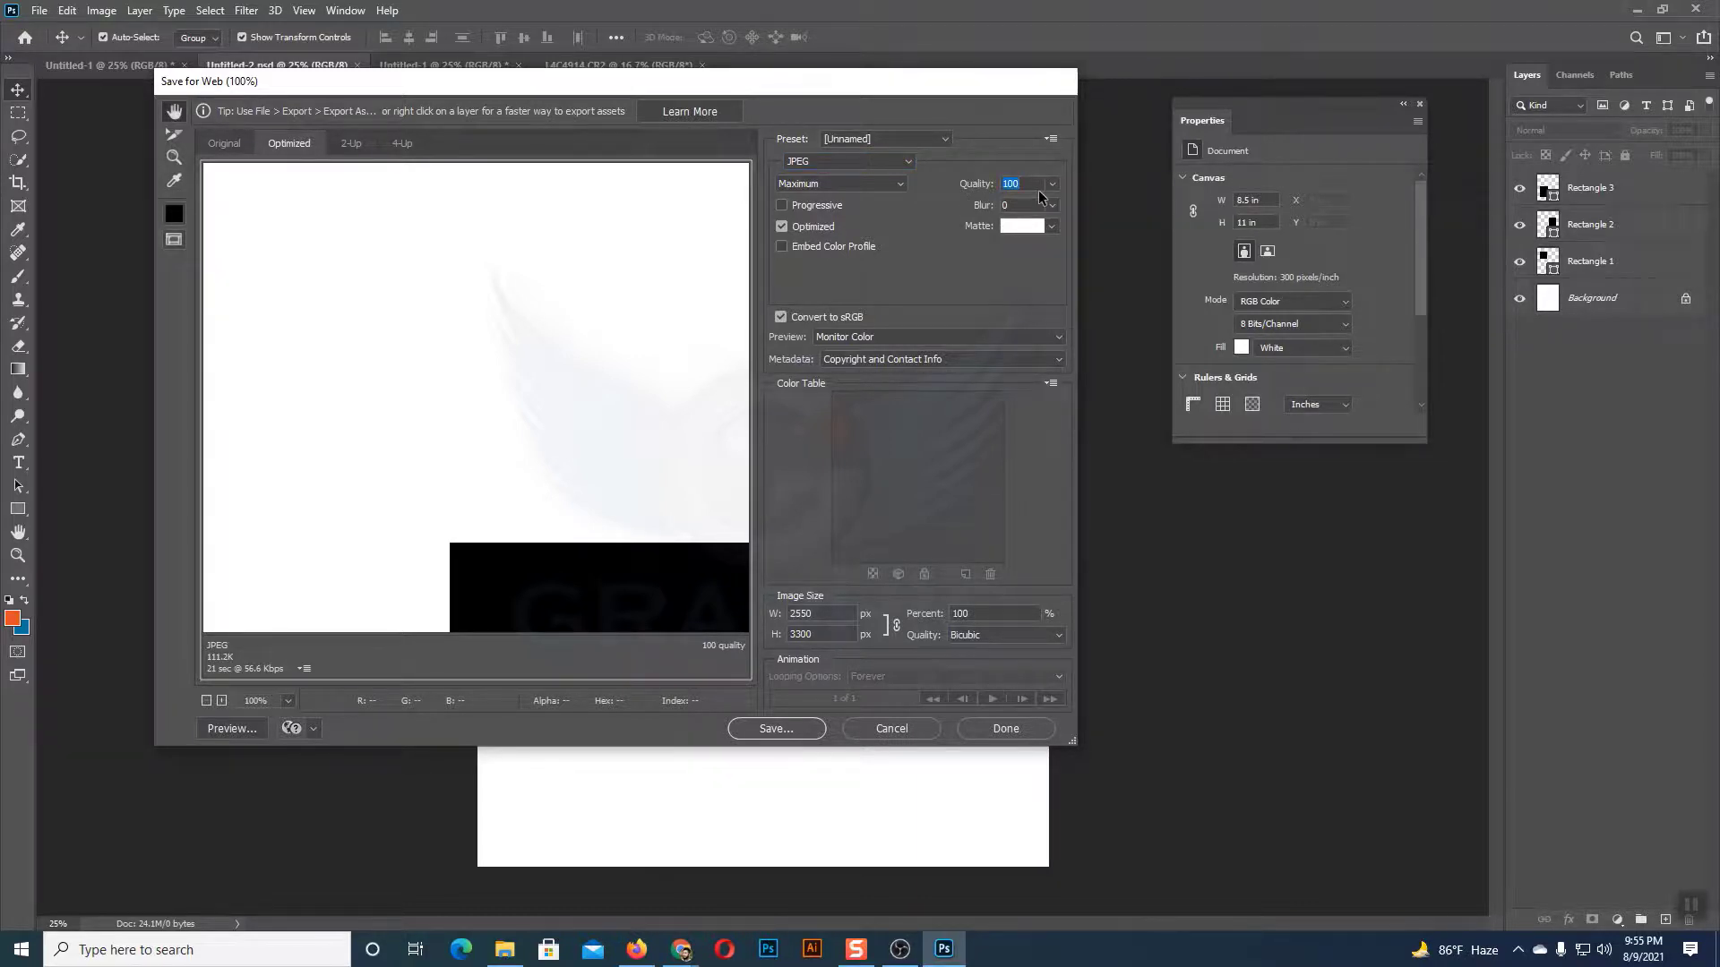
left_click(1051, 228)
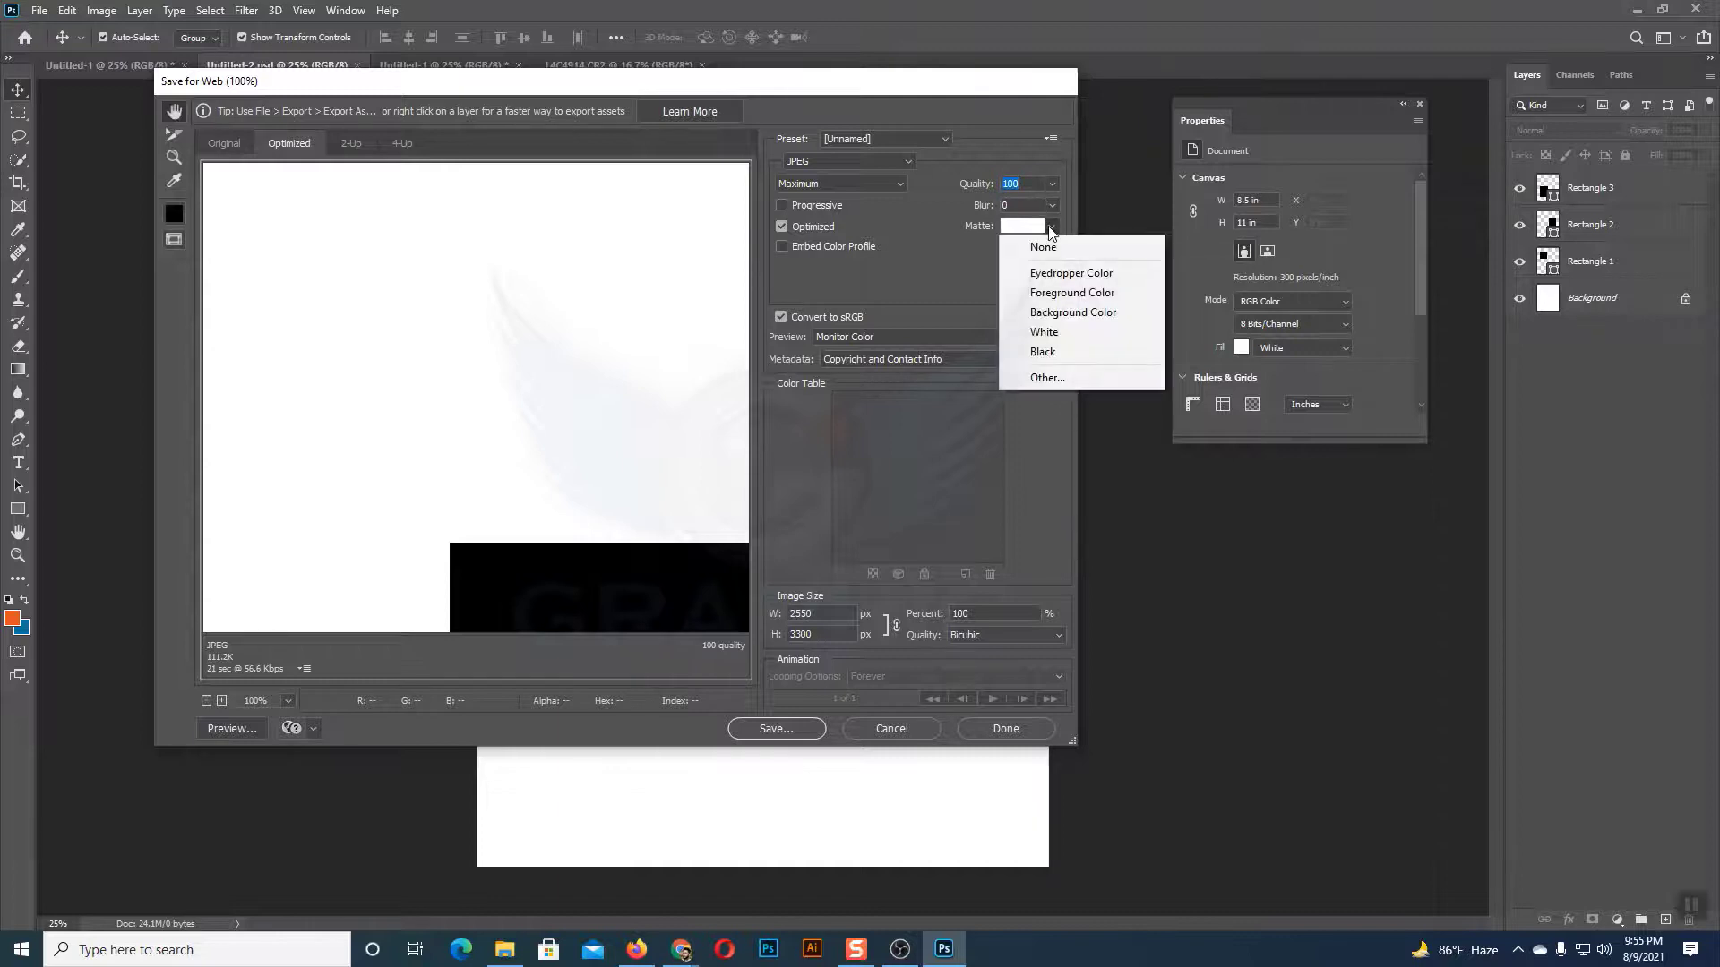
left_click(1052, 229)
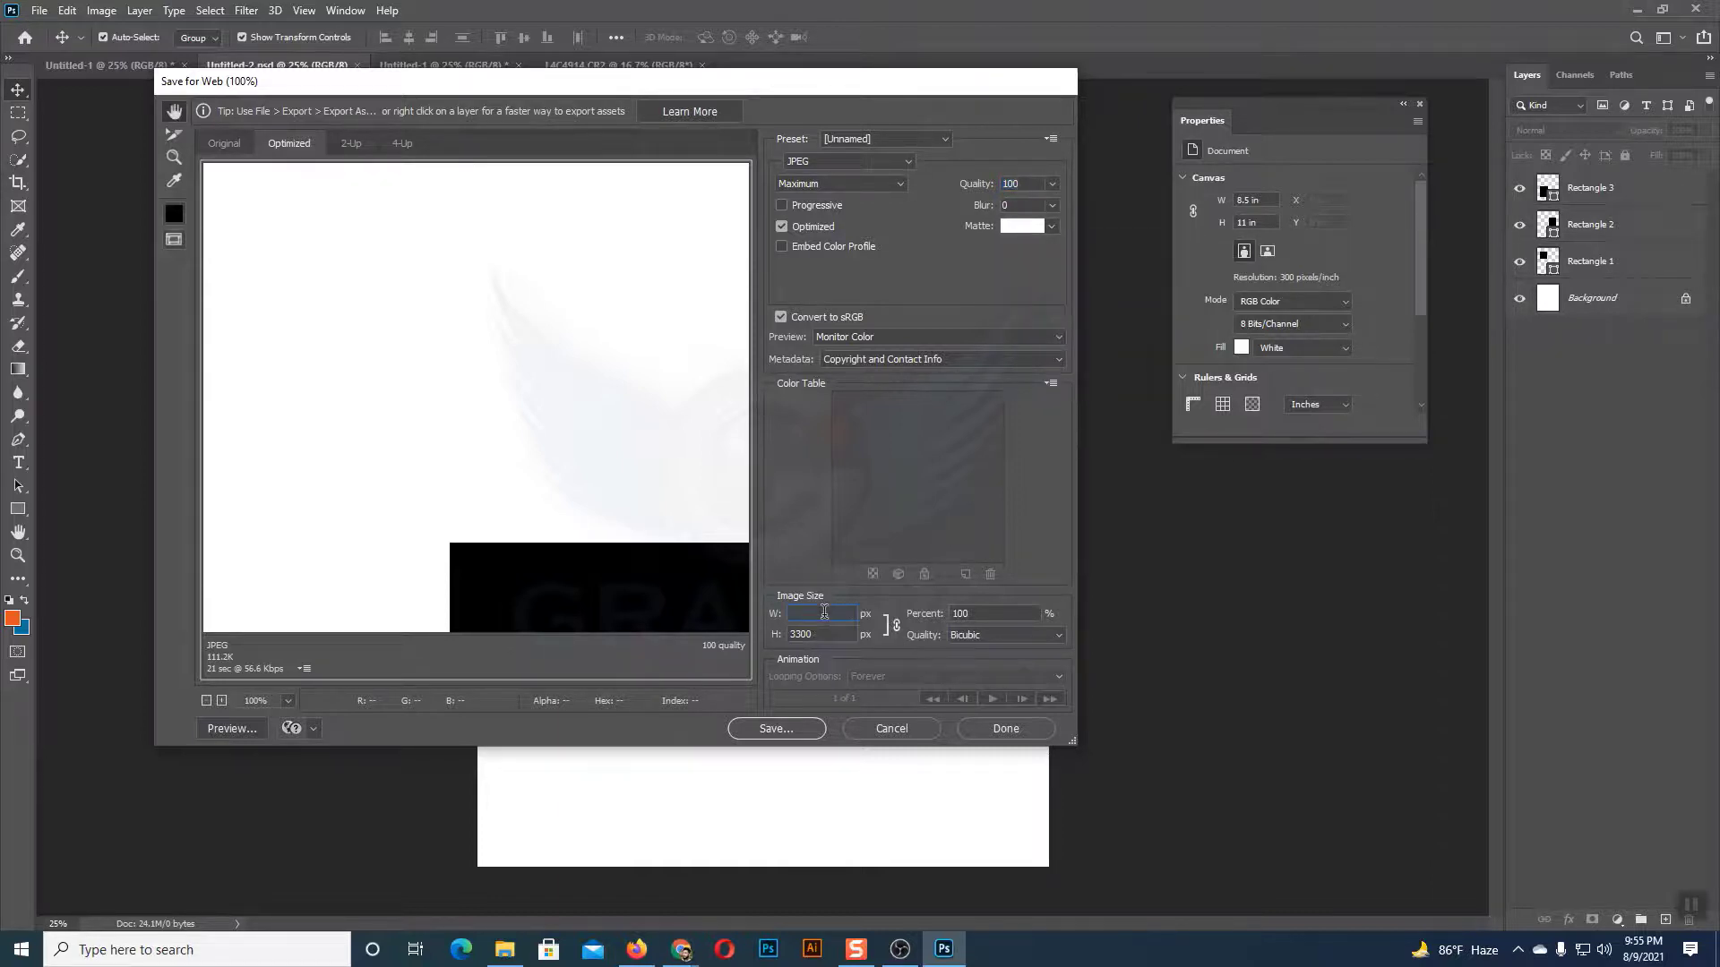
- Change the web export width from 2550 to 2000 px, giving a 2588 px height
left_click_drag(817, 615, 787, 616)
left_click(821, 608)
double_click(792, 617)
left_click(830, 611)
key("BackSpace")
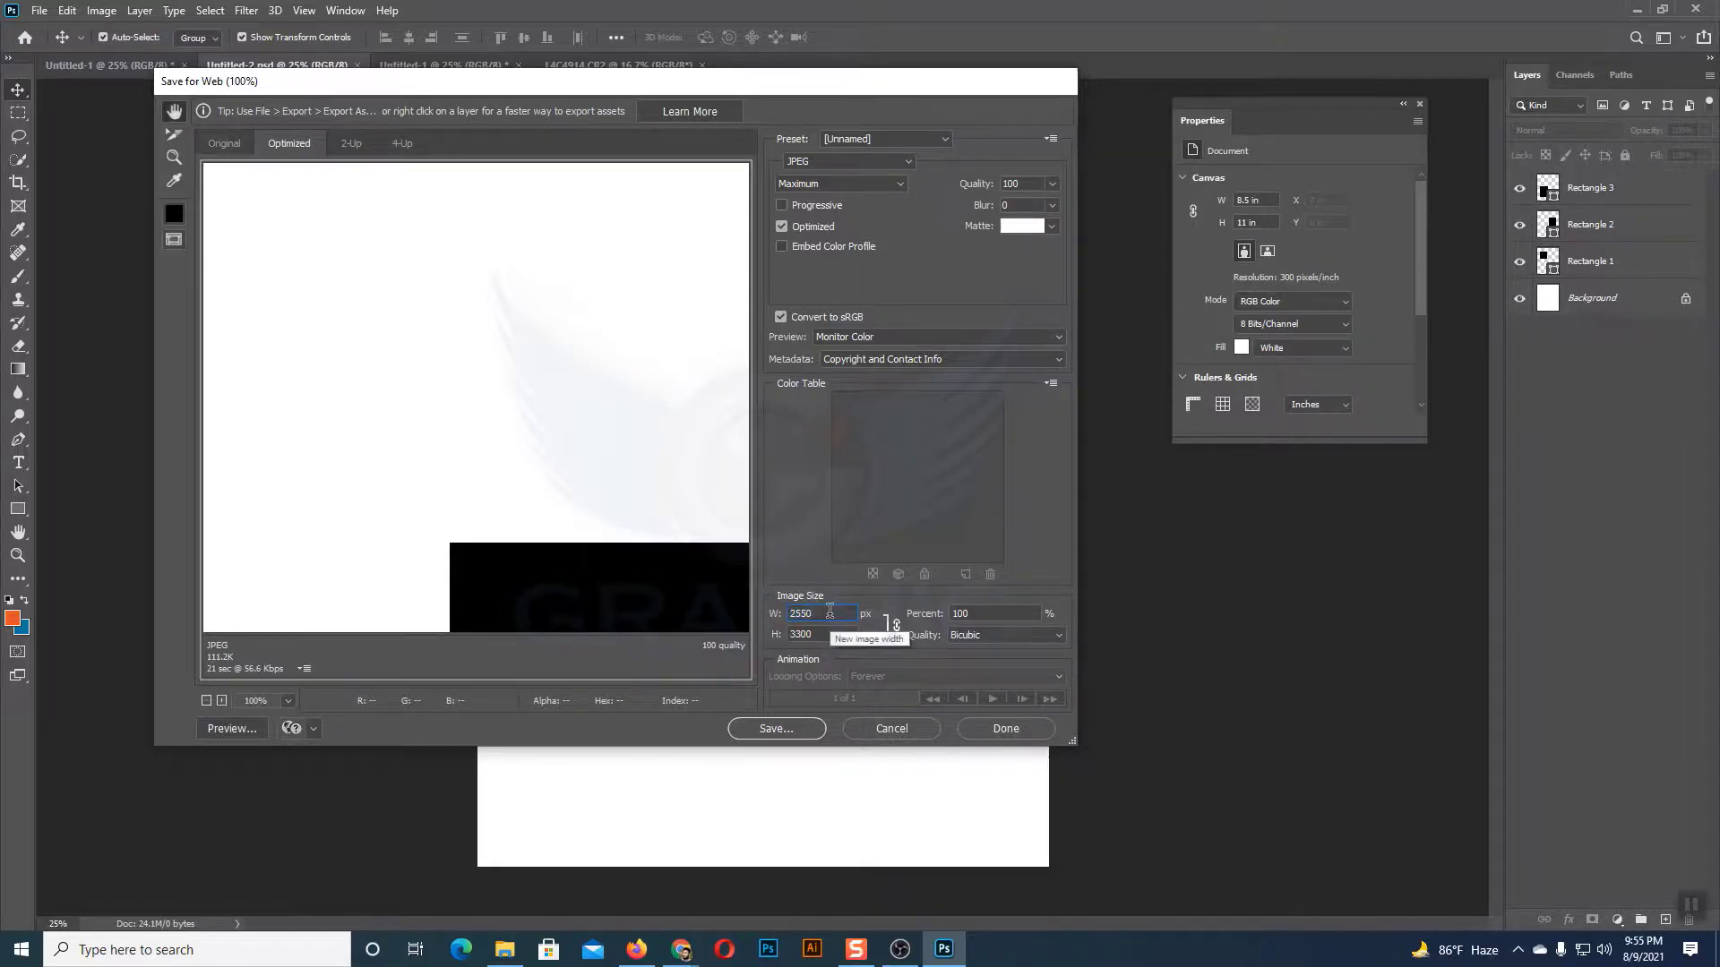
key("BackSpace")
key("BackSpace")
type("2000")
- Cancel the Save Optimized As dialog and close Save for Web without saving a file
left_click(800, 727)
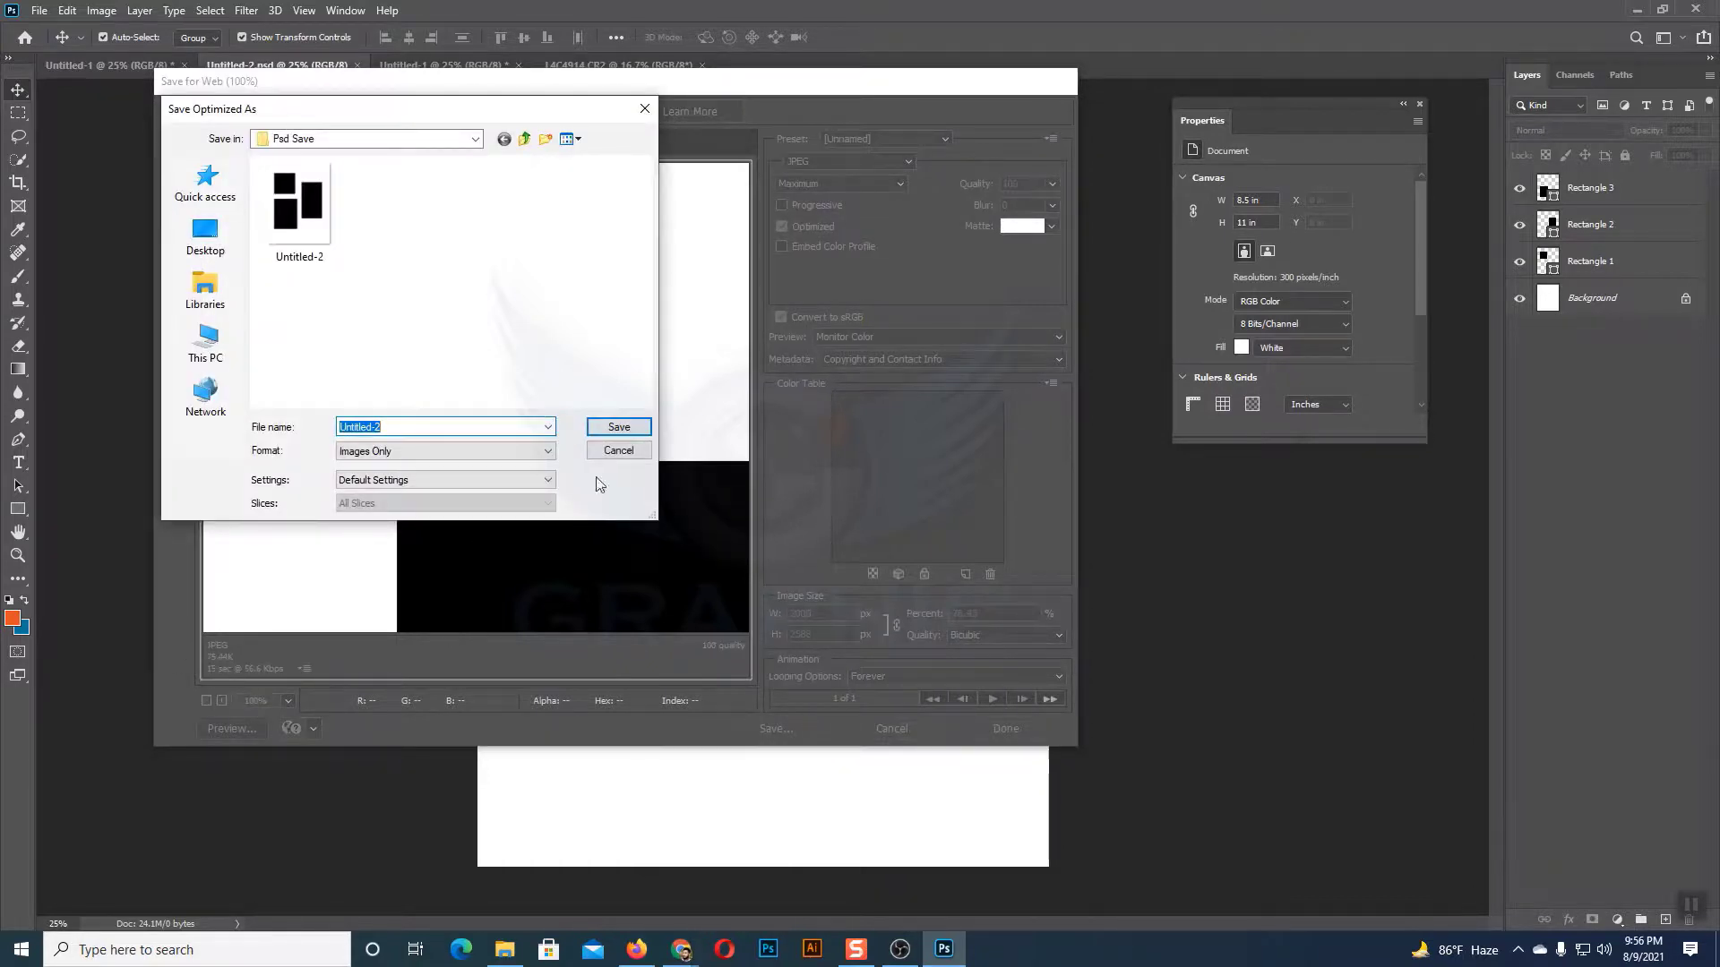
left_click(618, 450)
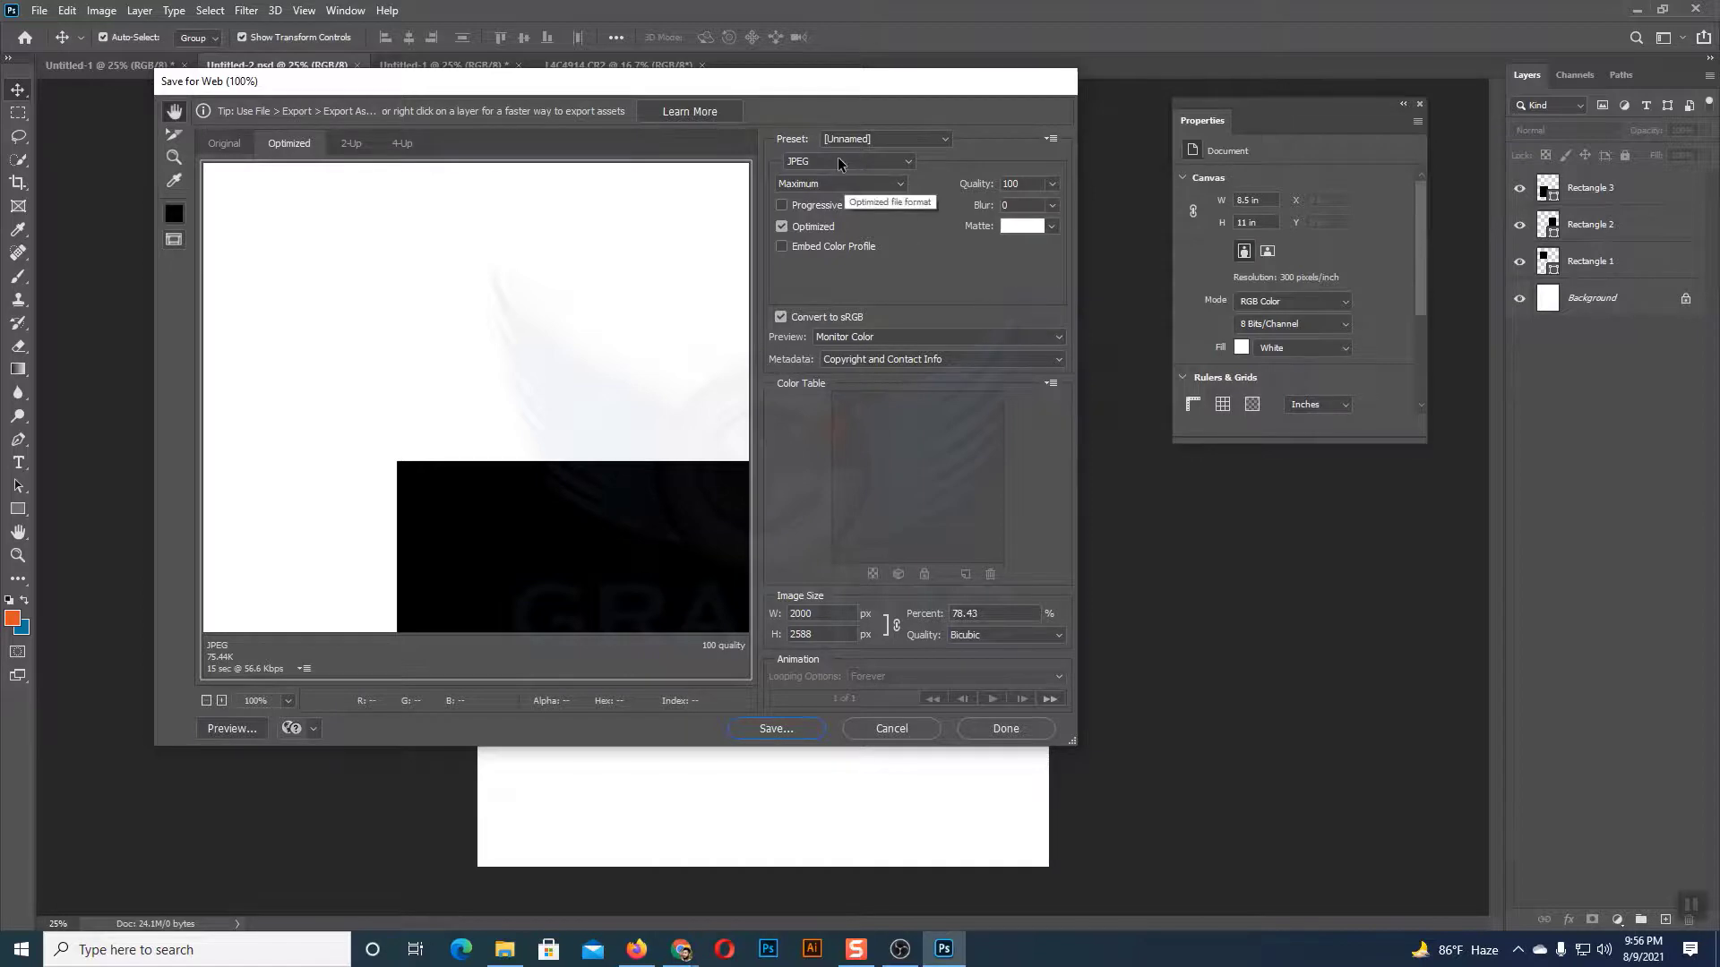
left_click(900, 731)
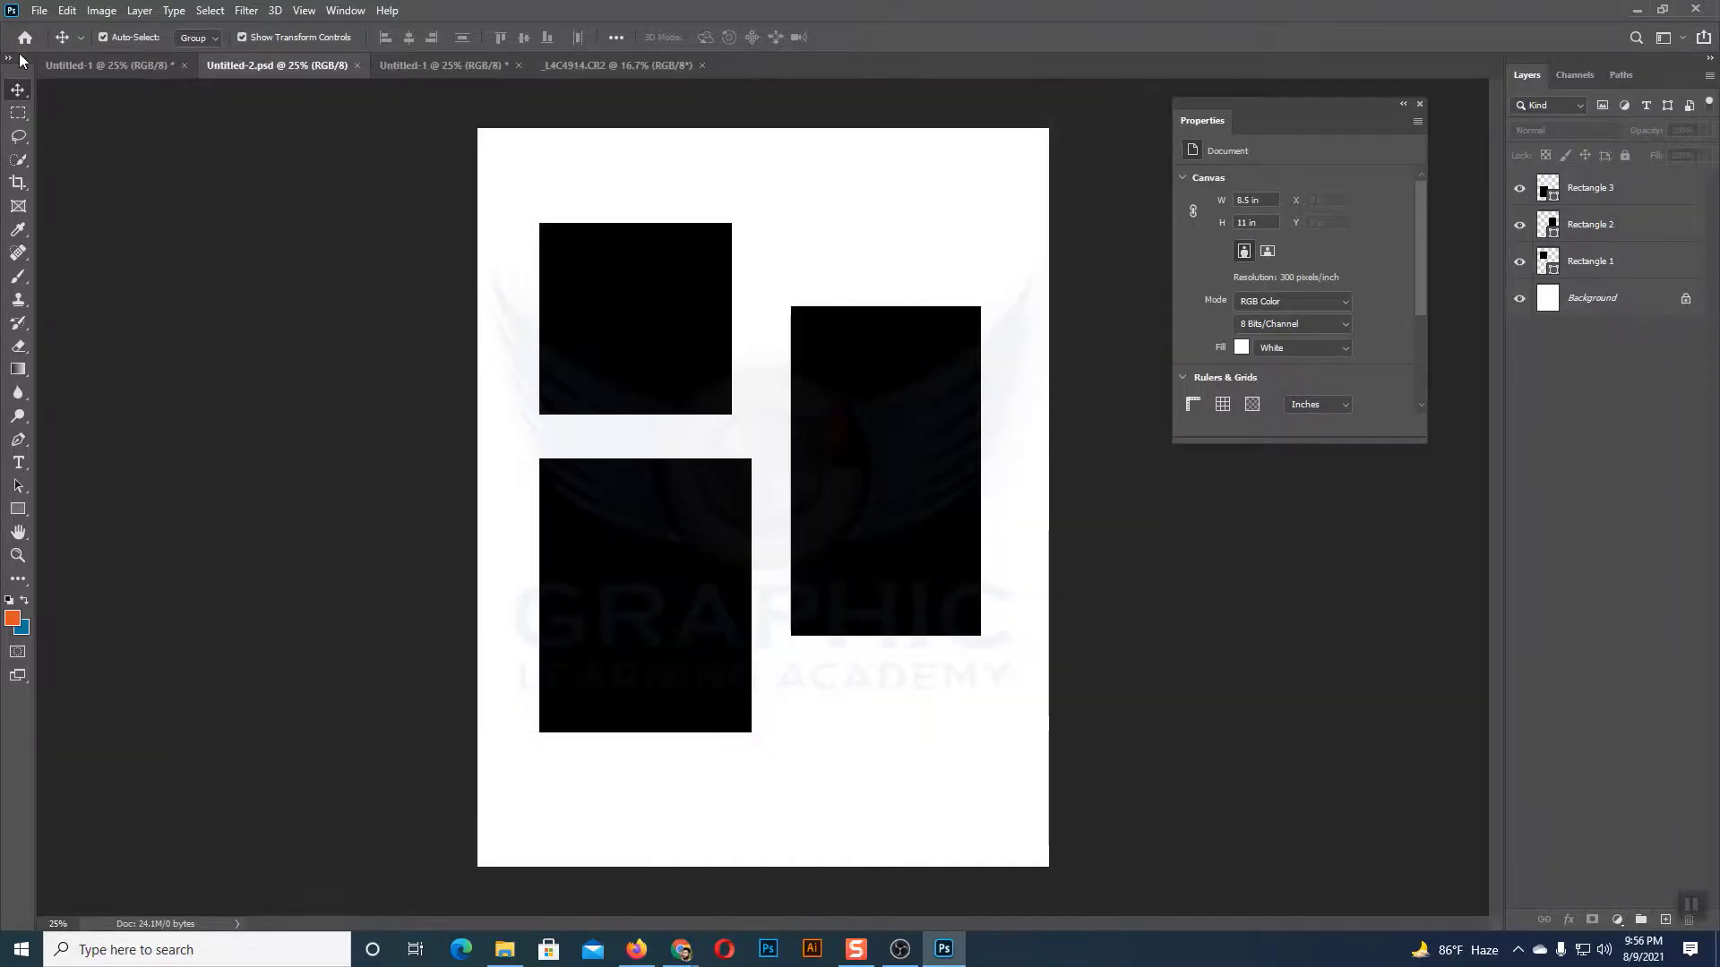
- Open Untitled-2.png from the Psd Save folder as a separate document
left_click(39, 10)
key("Escape")
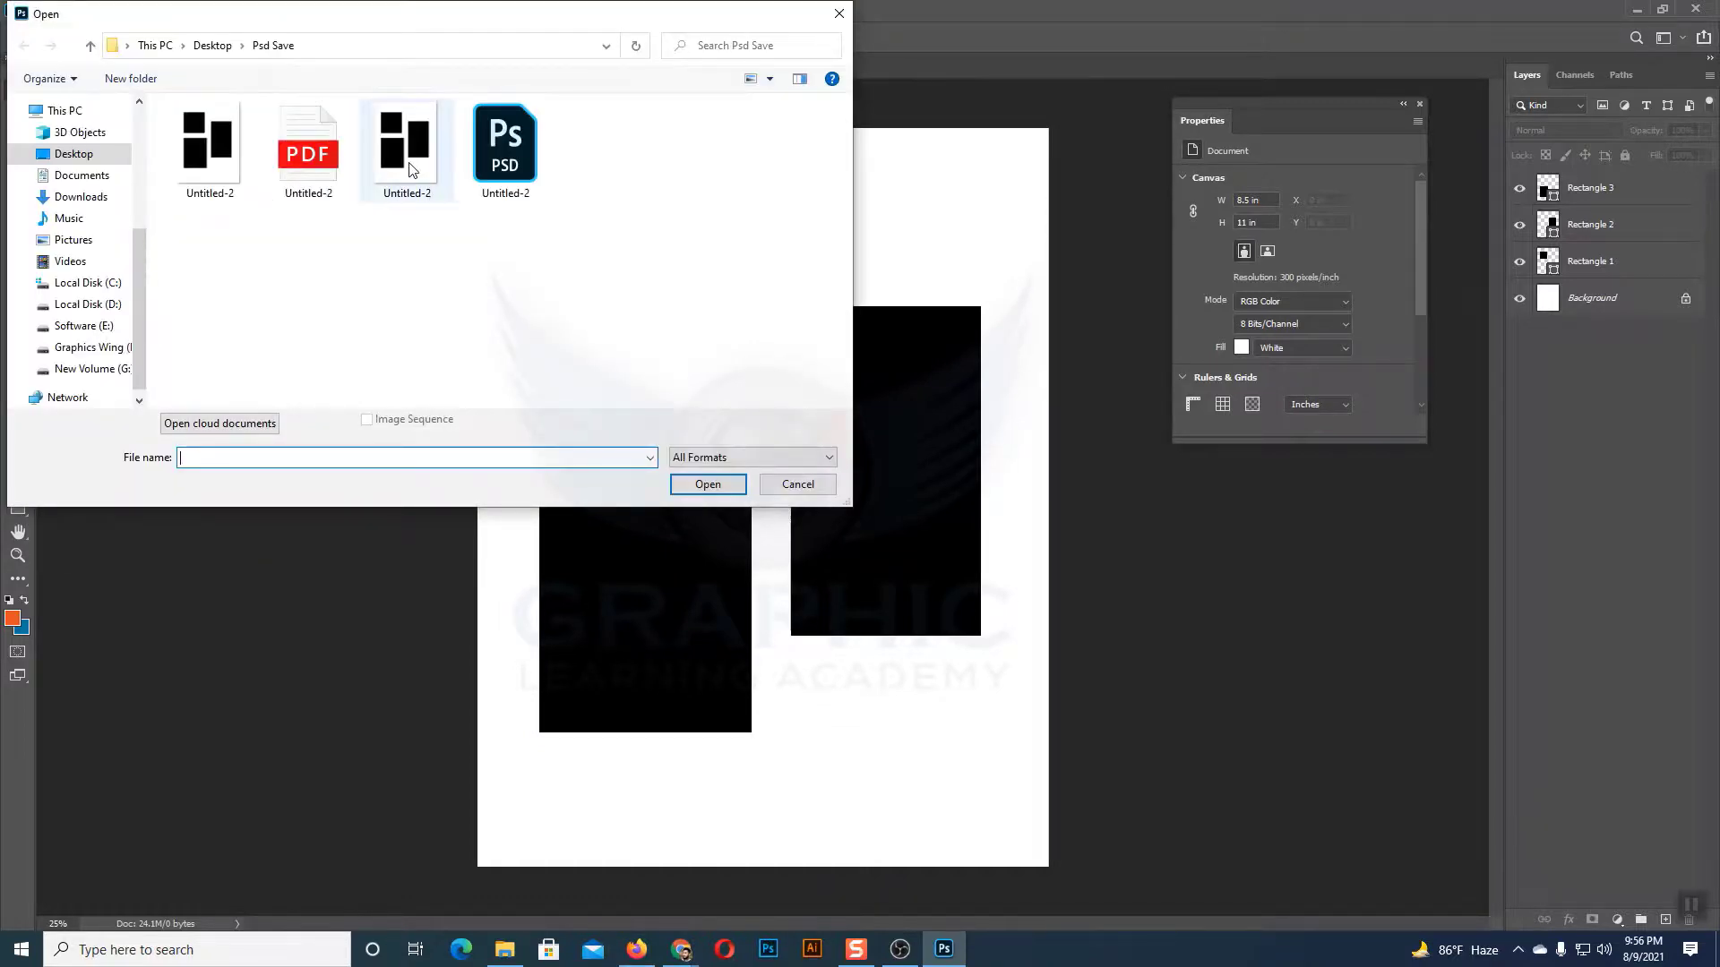
left_click(411, 169)
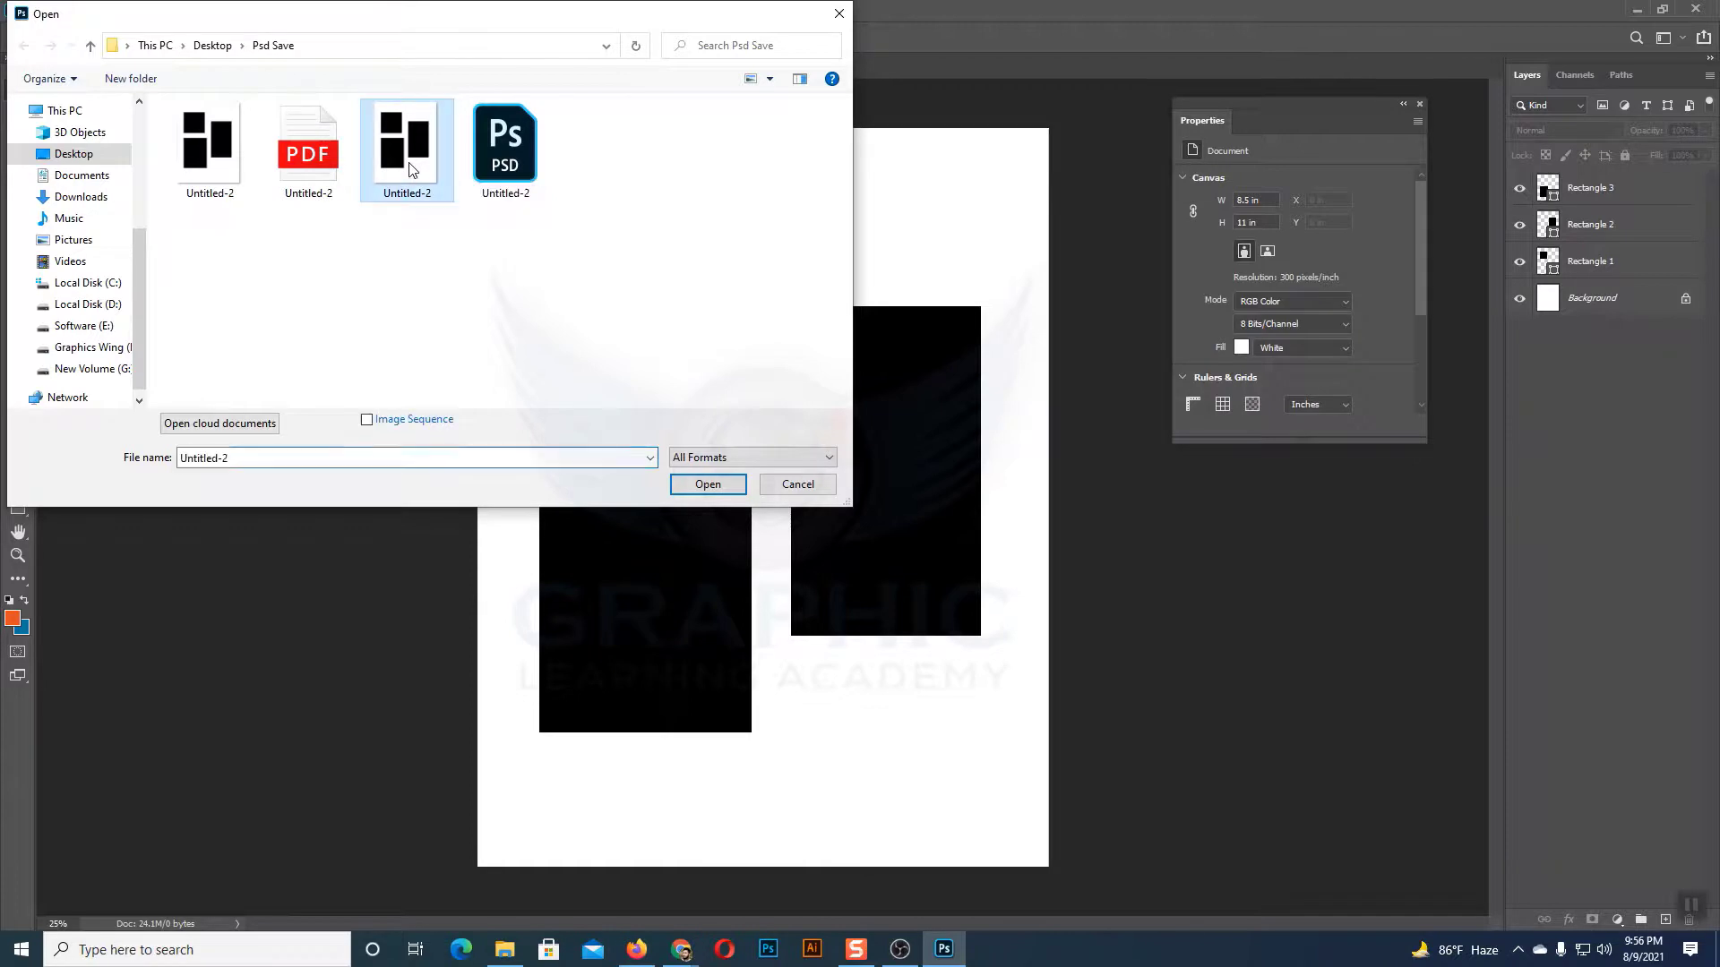
left_click(722, 484)
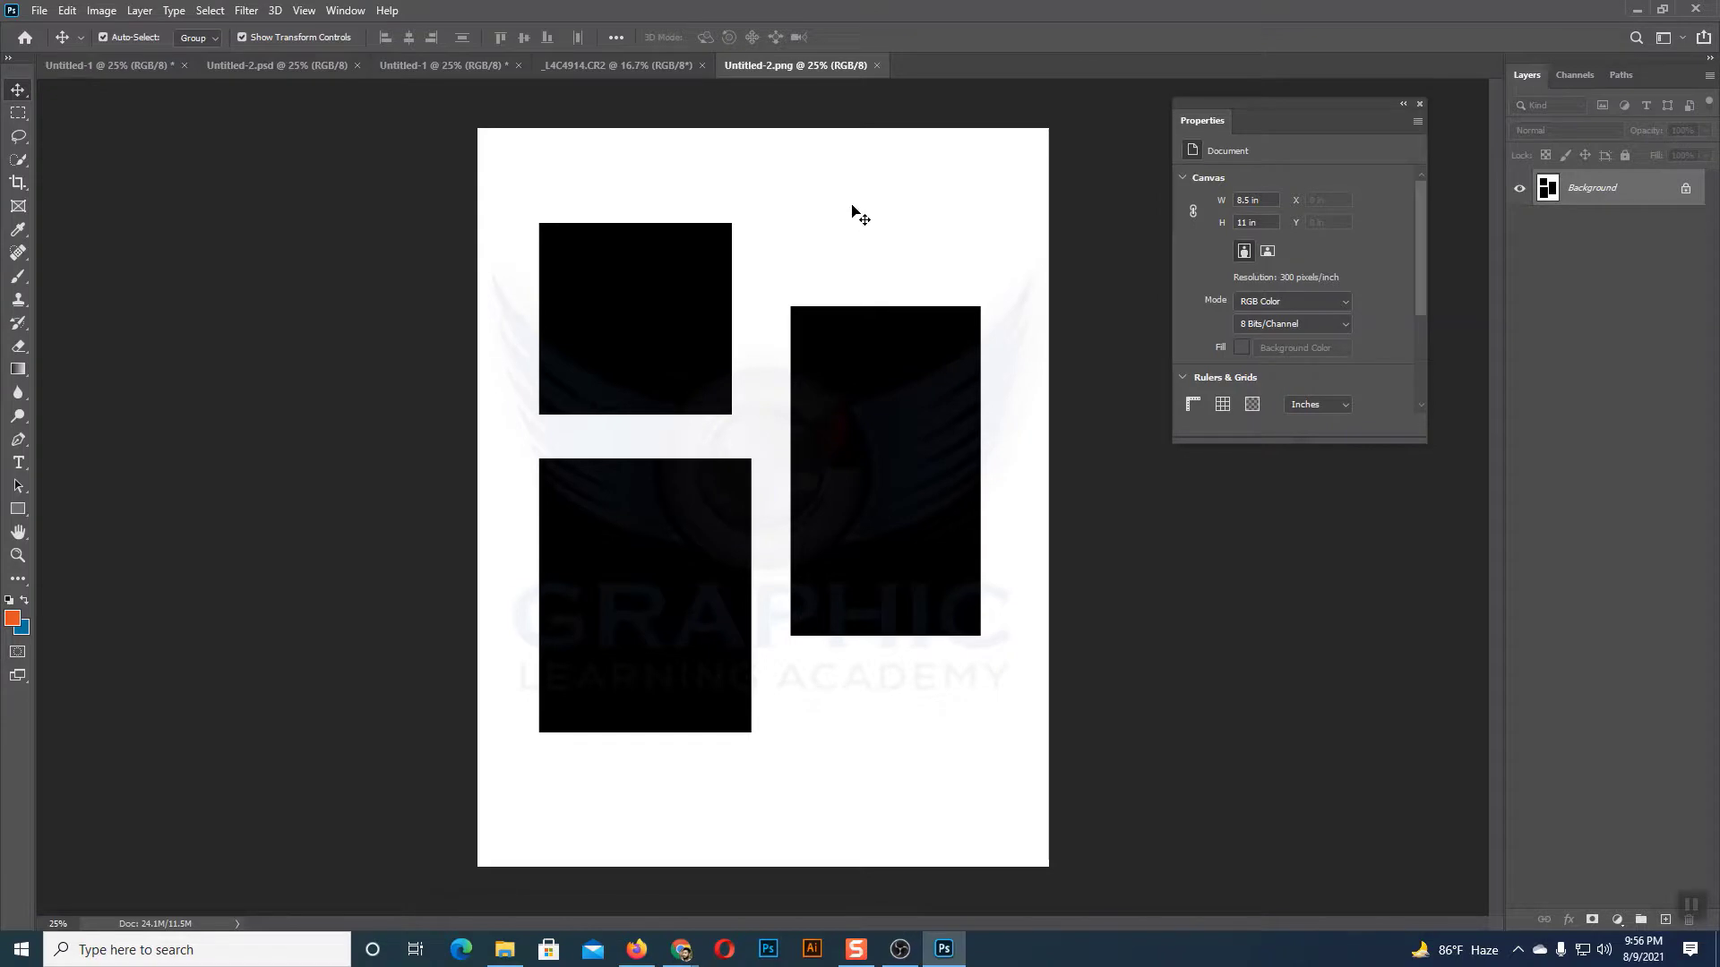
- Return to Untitled-2.psd and preview it as PNG-24 in Save for Web (Legacy), then cancel
left_click(280, 68)
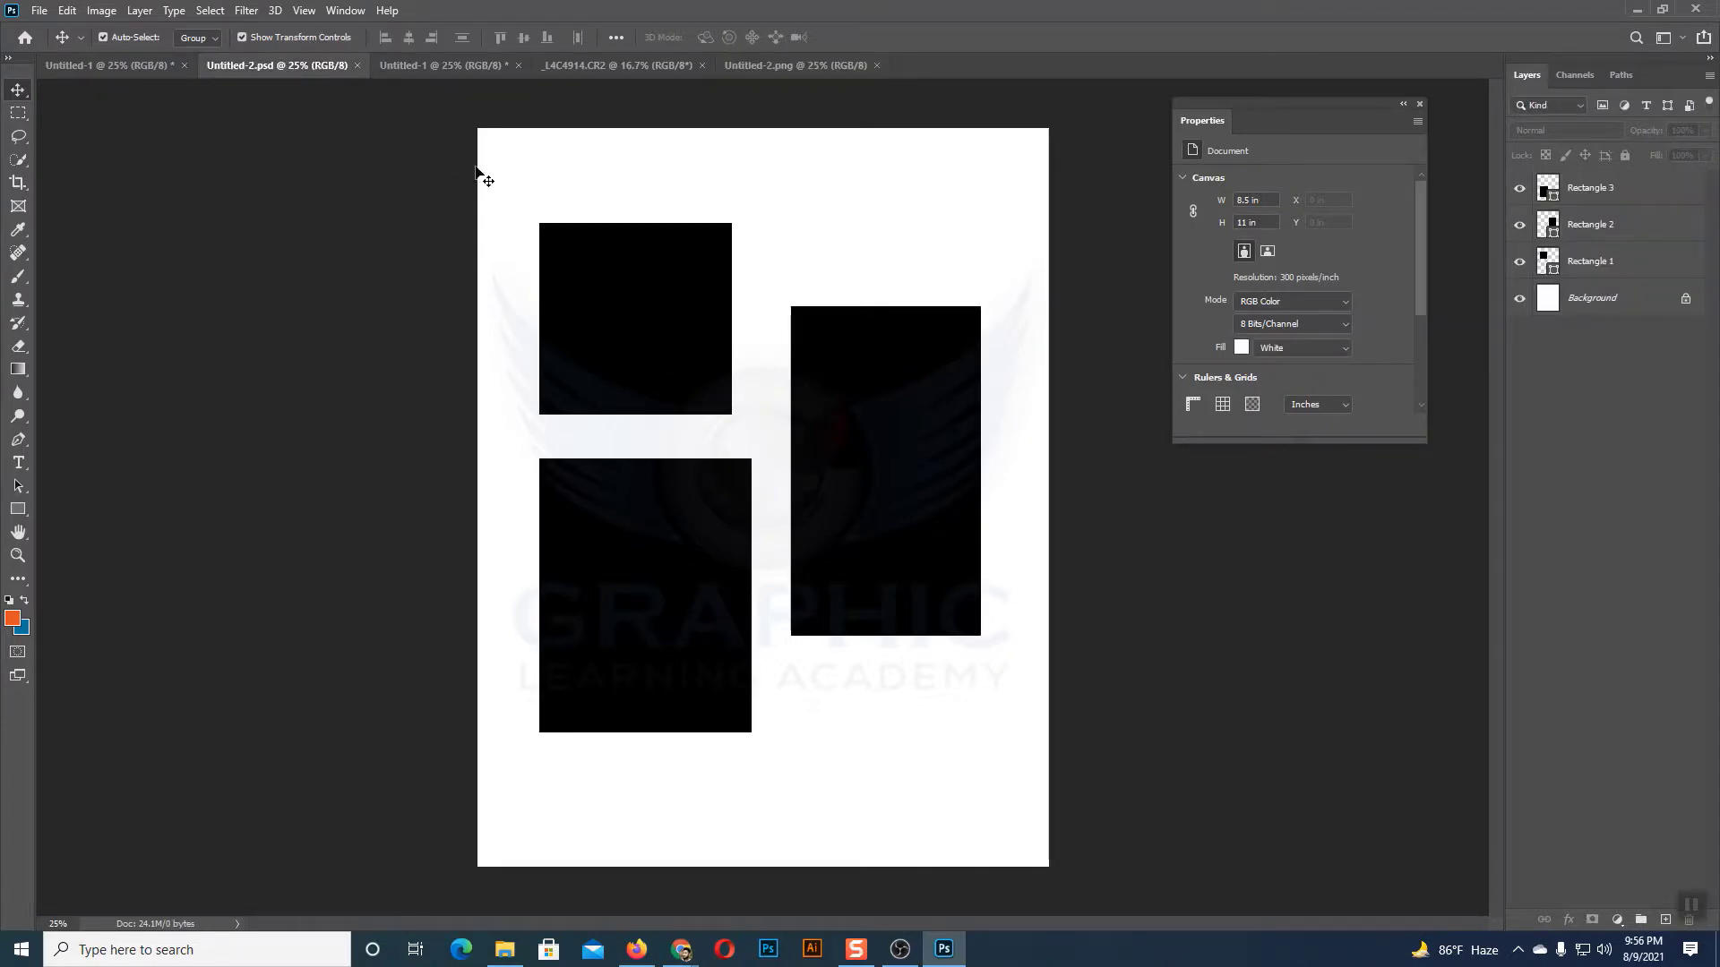
left_click(40, 11)
mouse_move(120, 271)
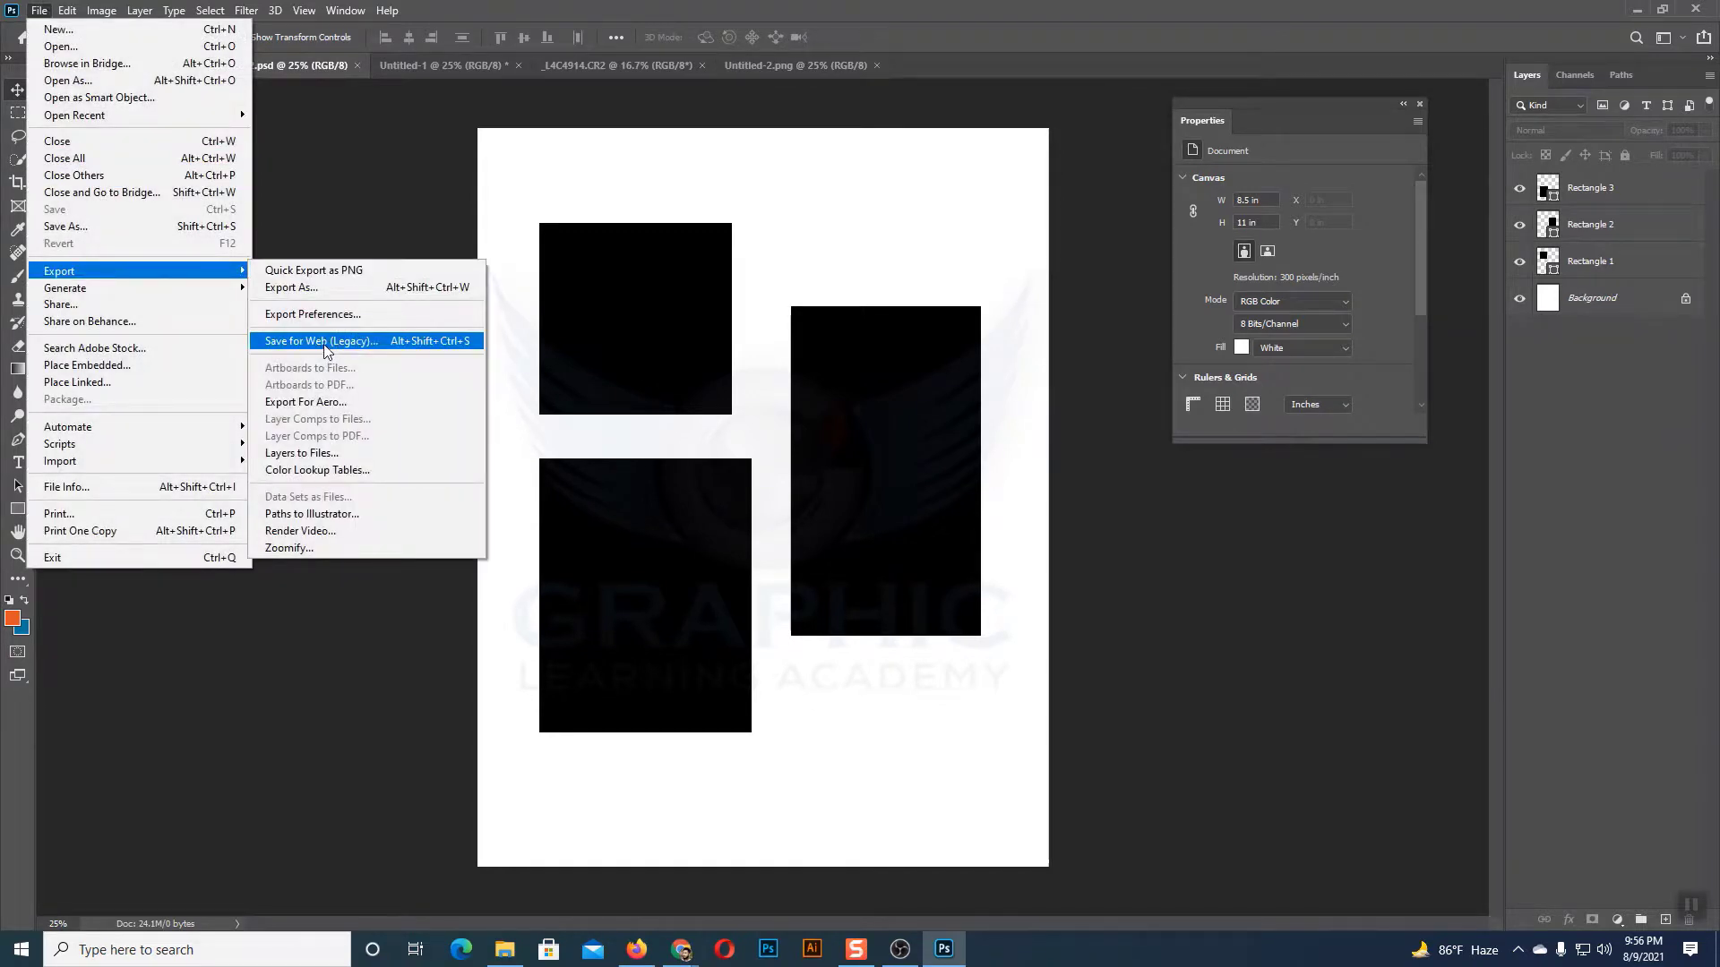
left_click(324, 346)
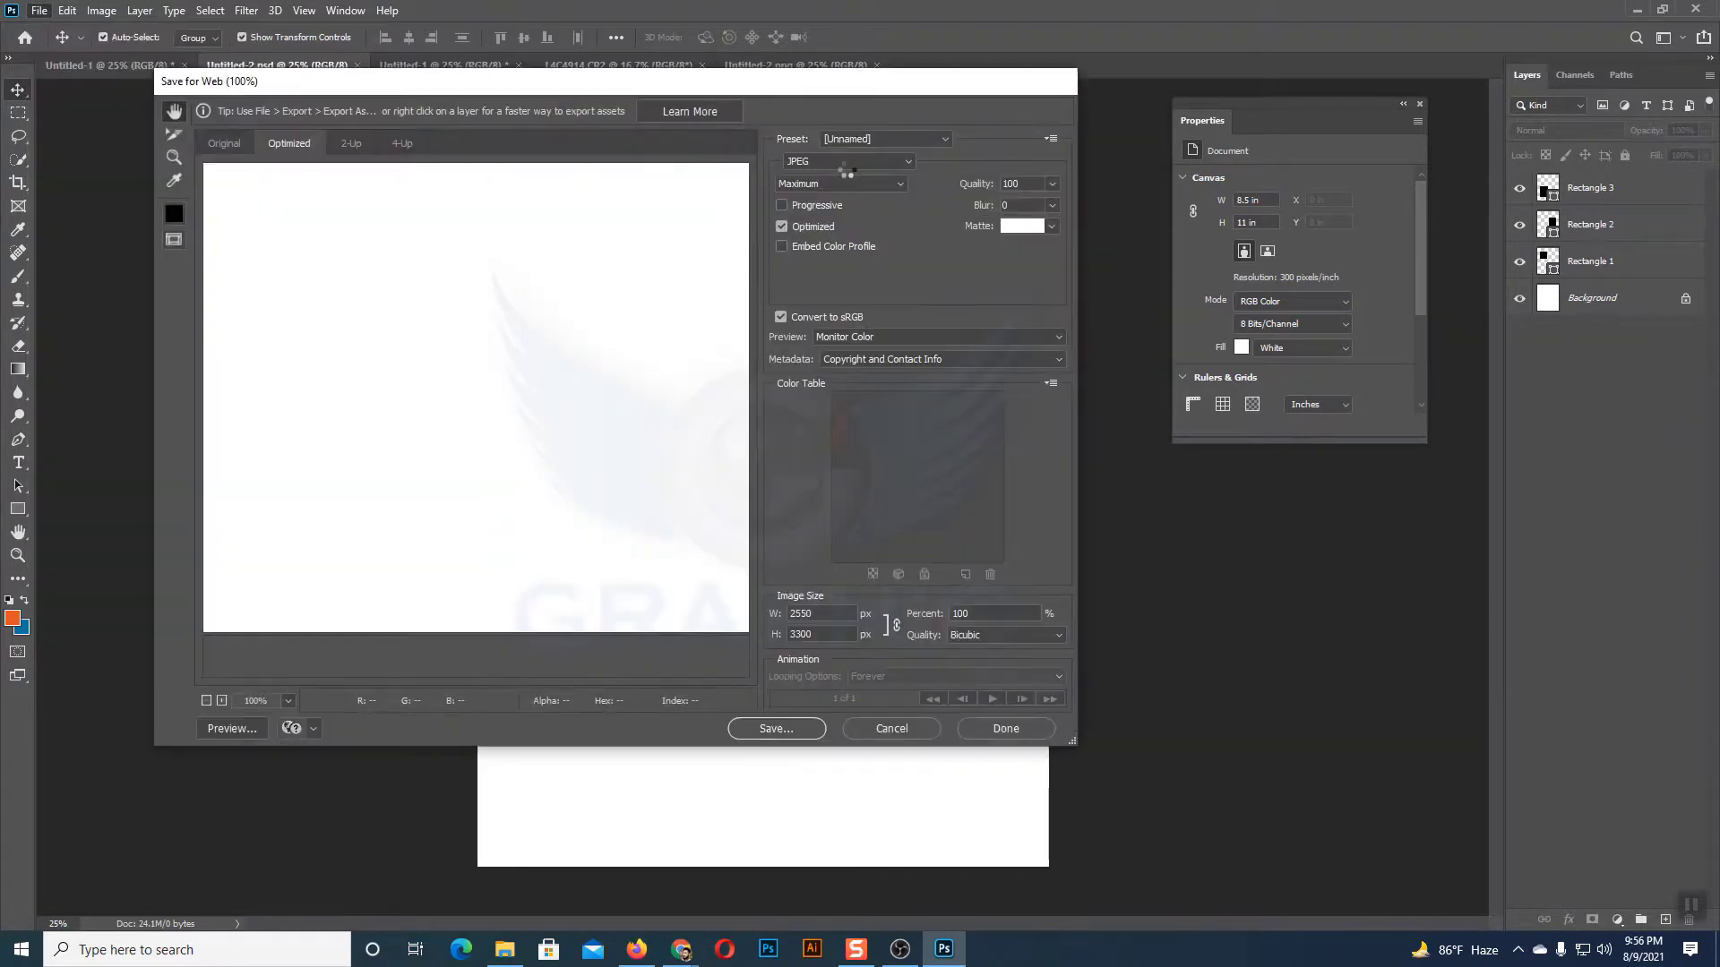
left_click(837, 162)
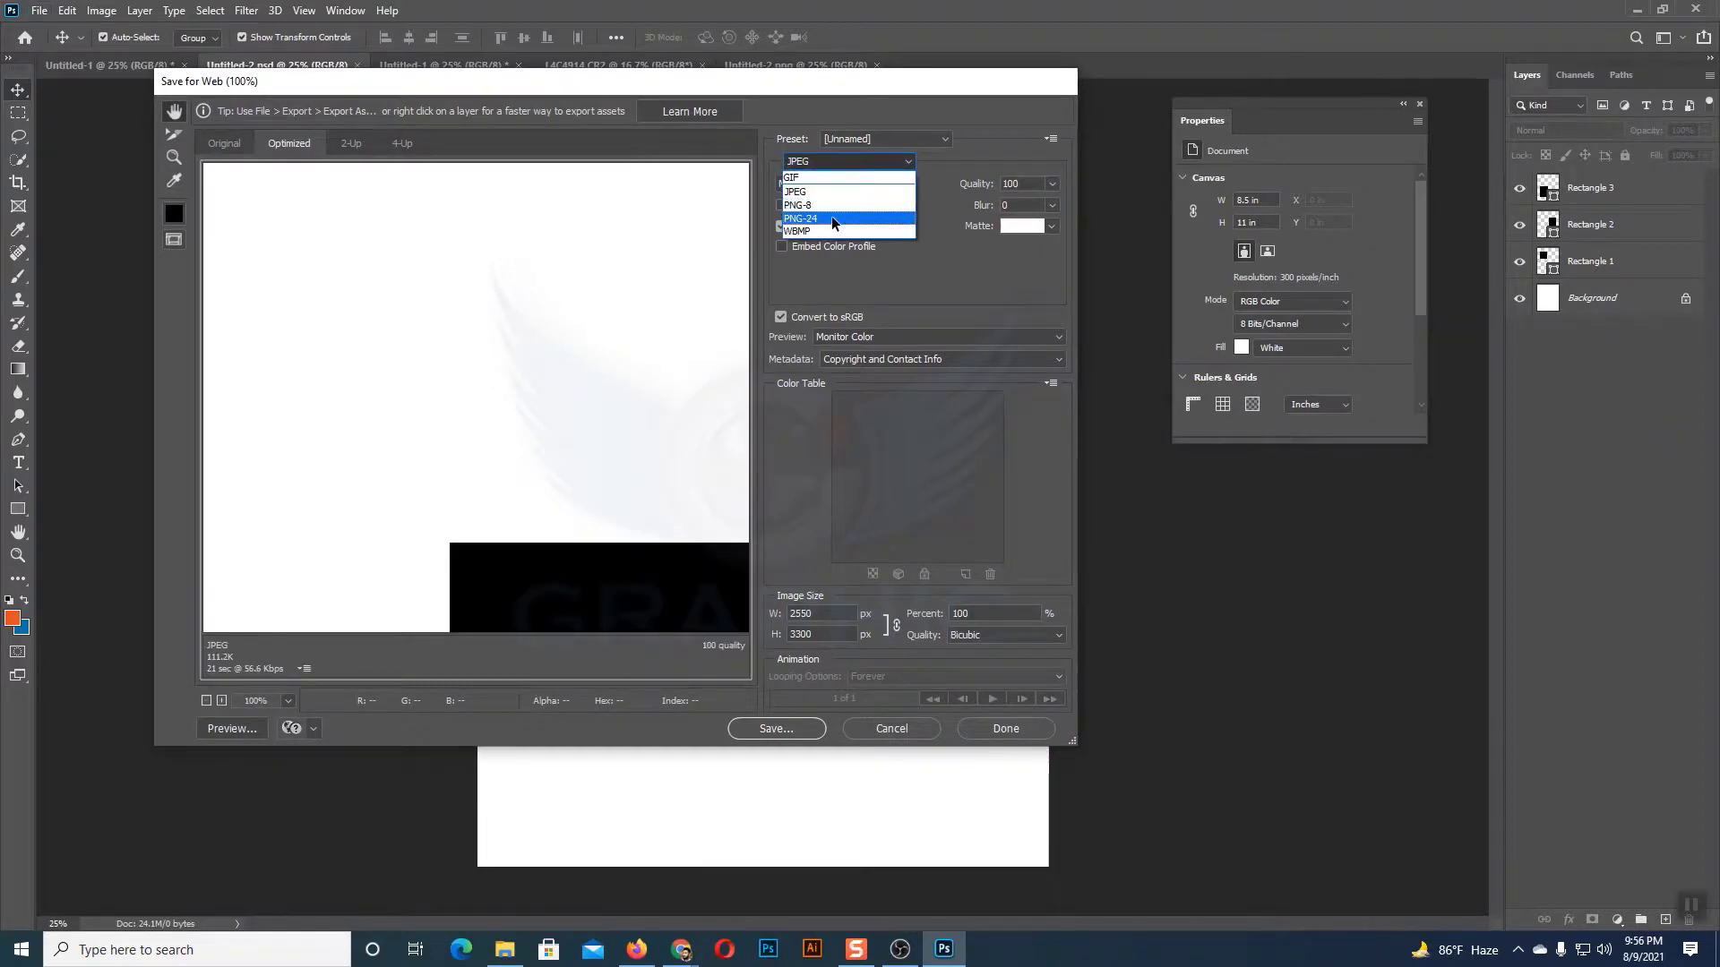
left_click(832, 218)
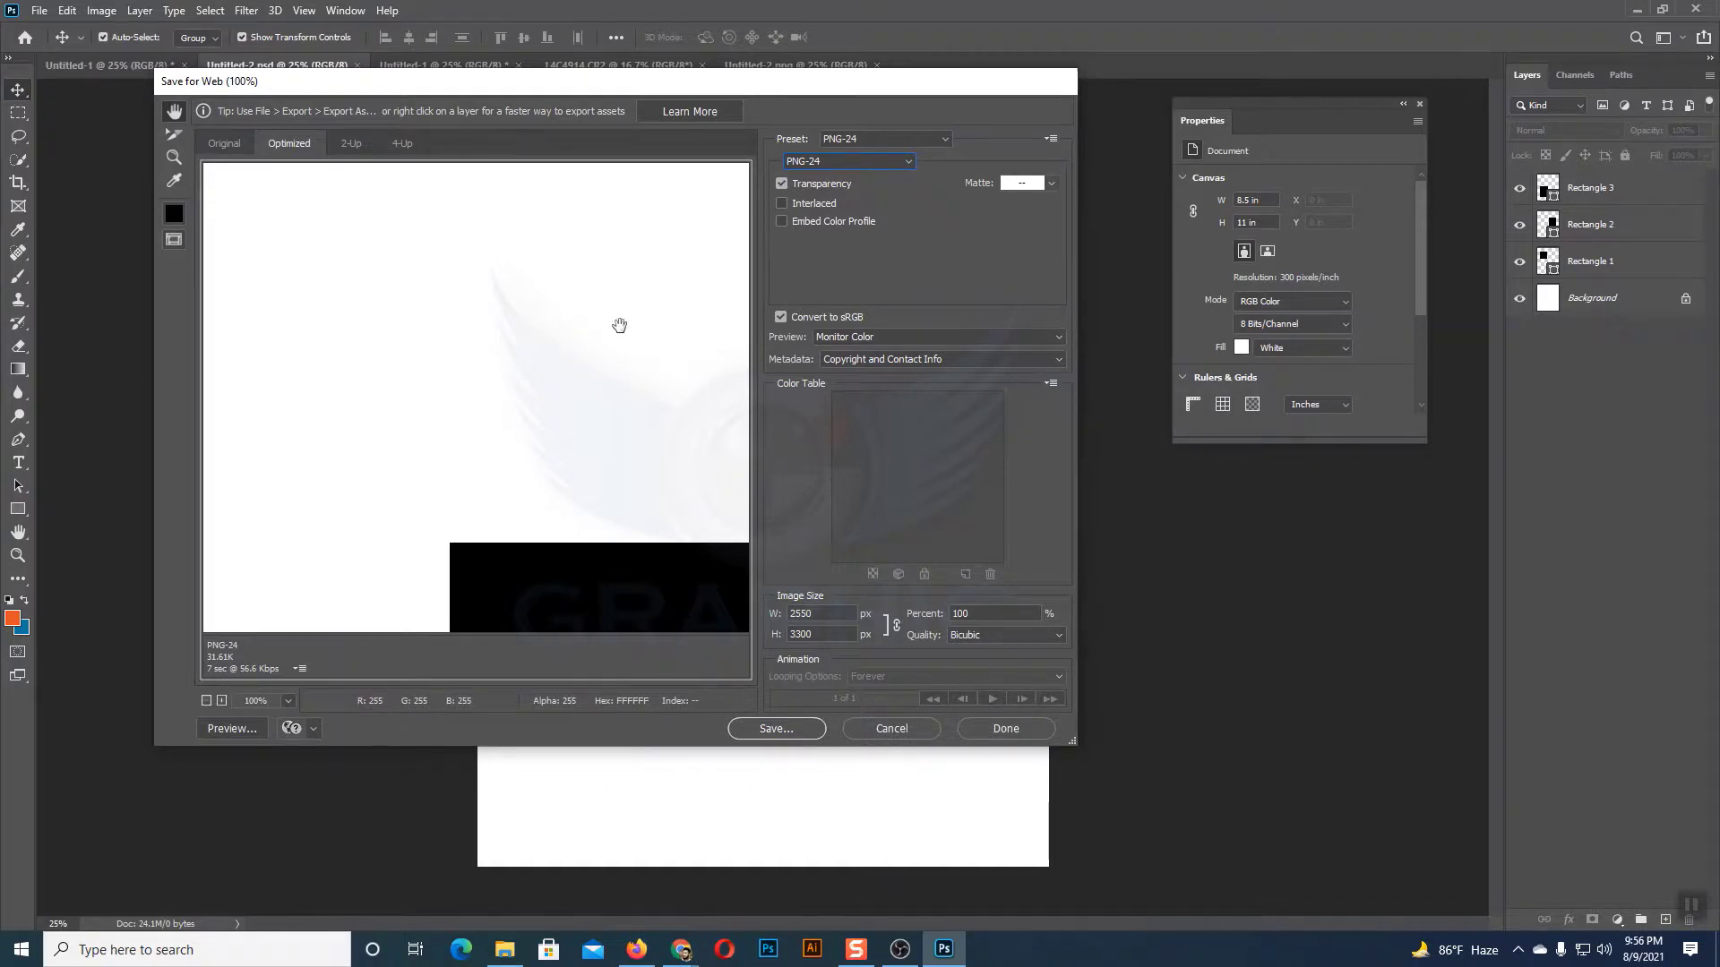
left_click(895, 726)
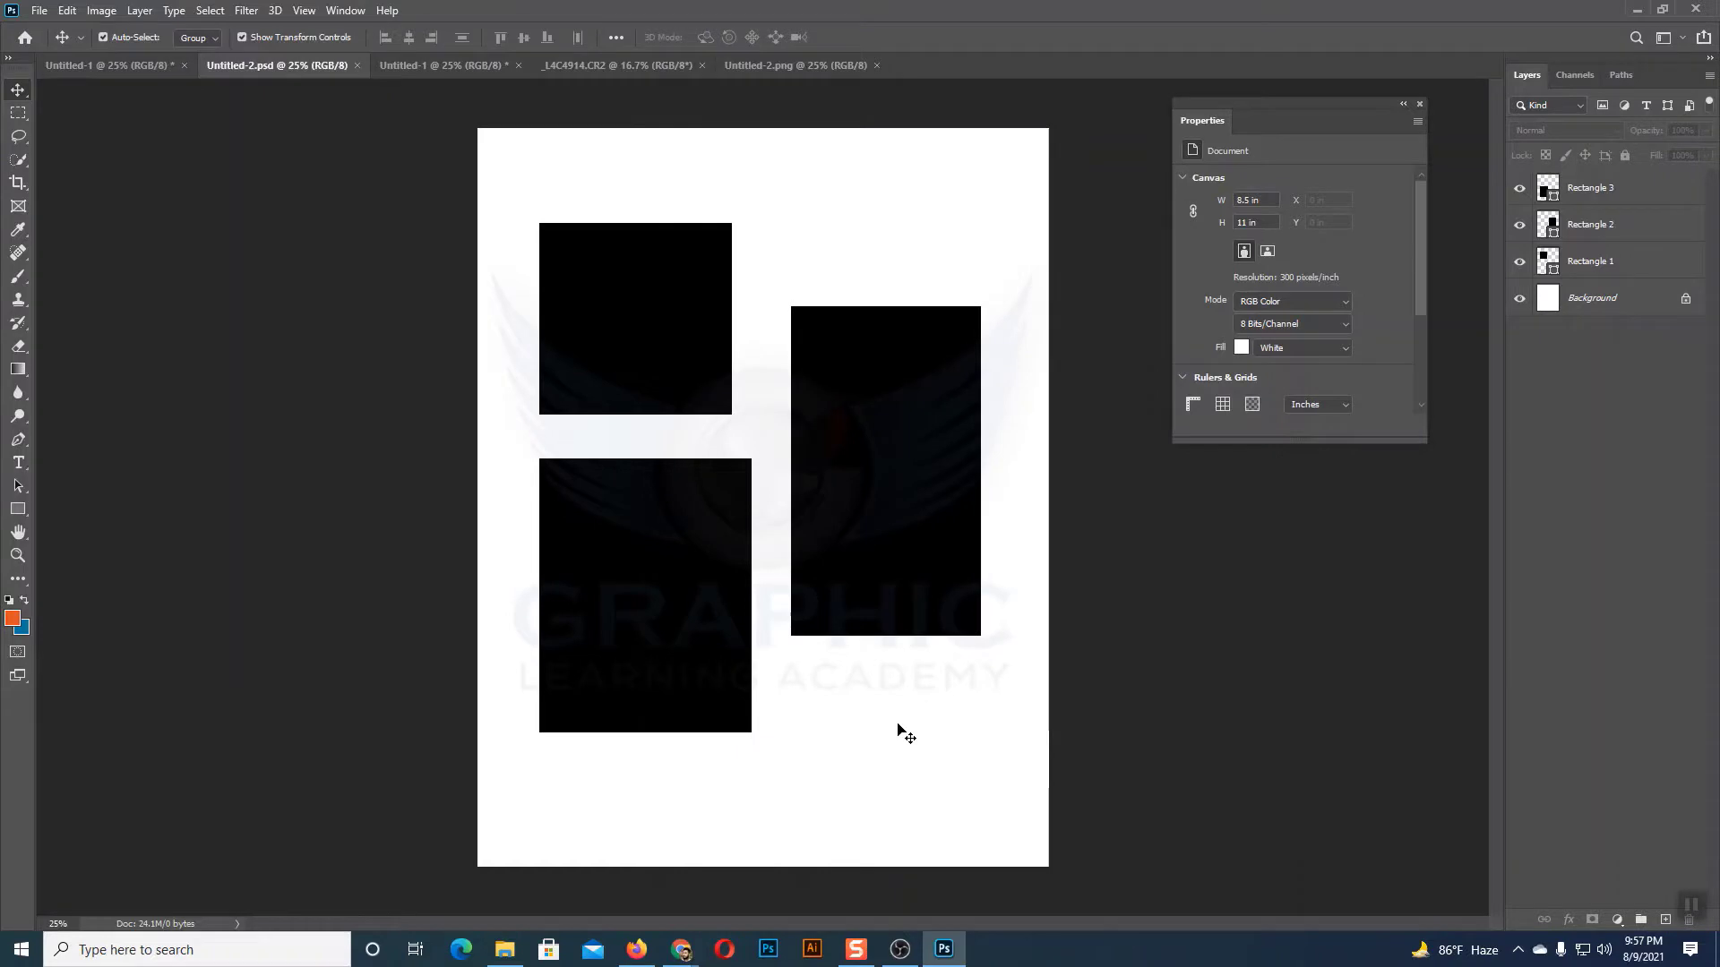
- Hide the white Background layer and preview the transparent page as PNG-24, then cancel
left_click(1520, 301)
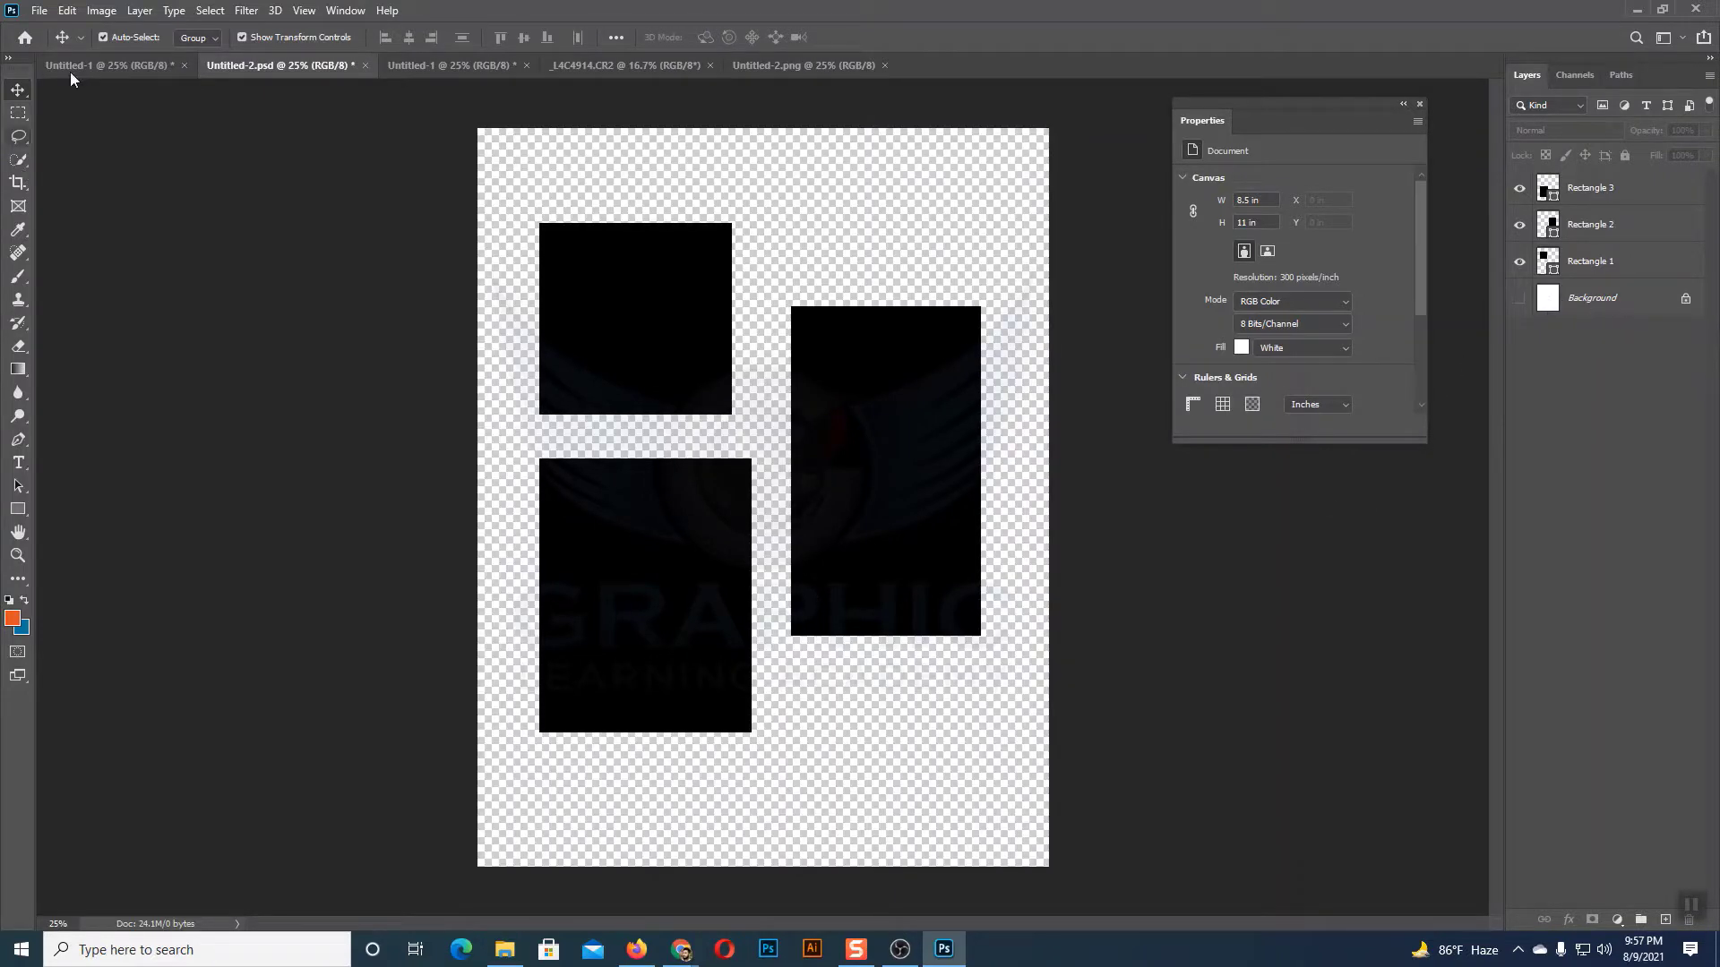
left_click(40, 11)
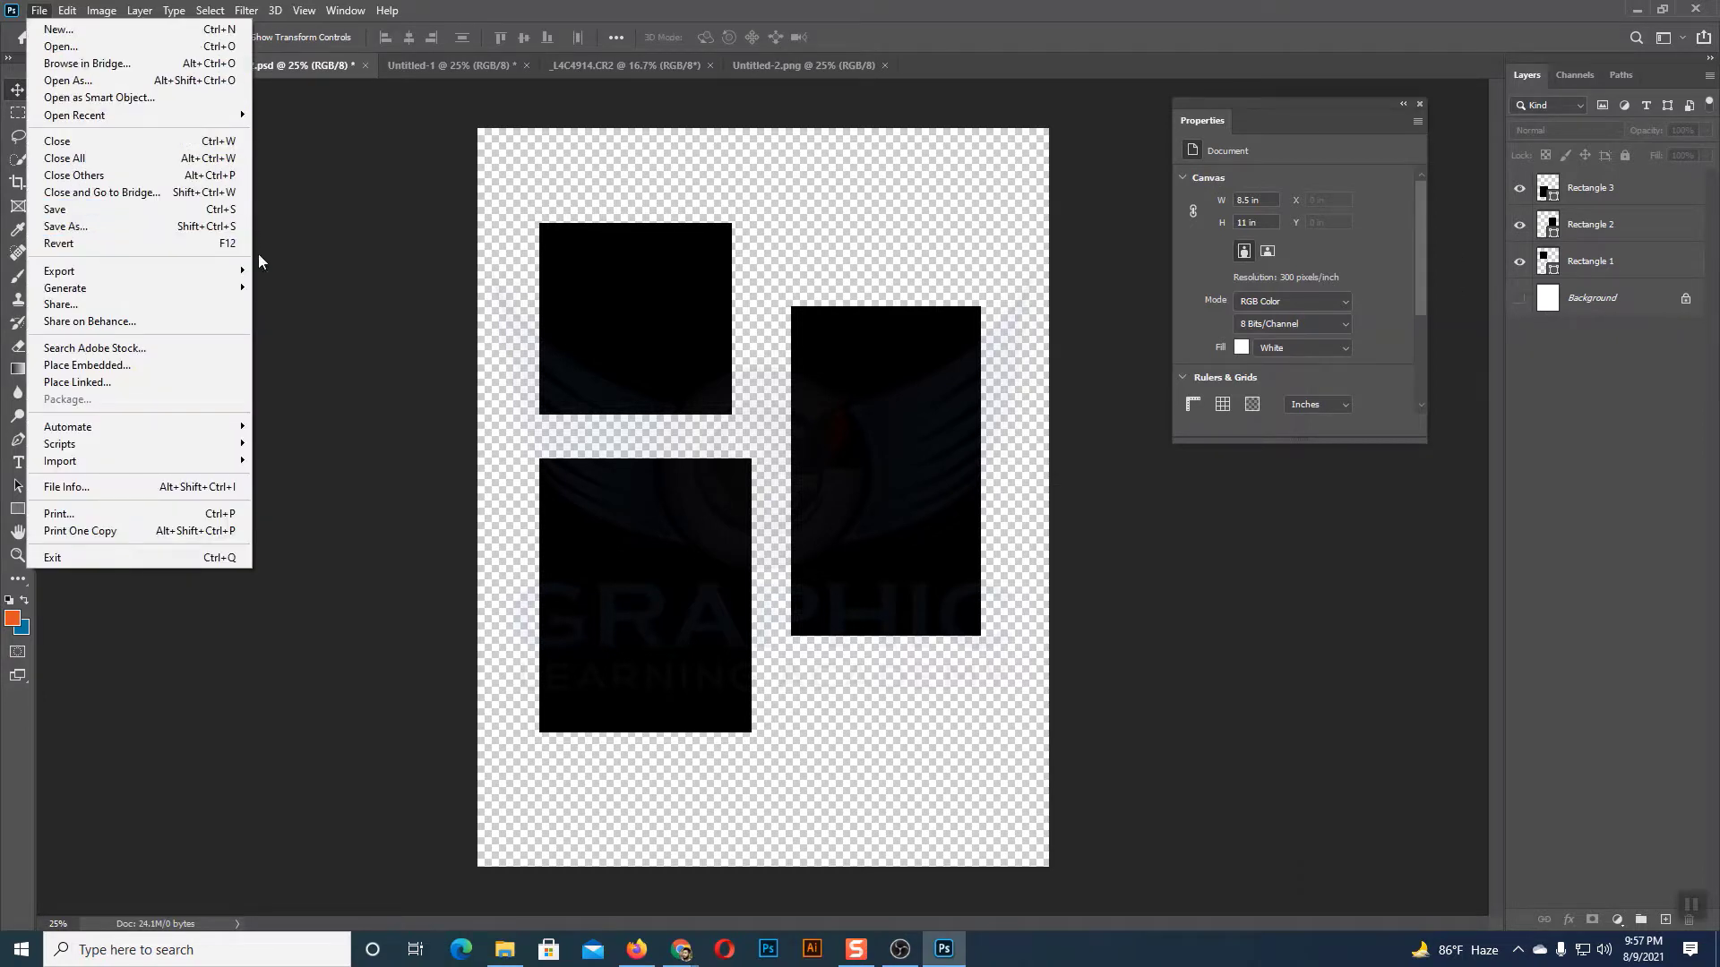
mouse_move(81, 271)
left_click(349, 338)
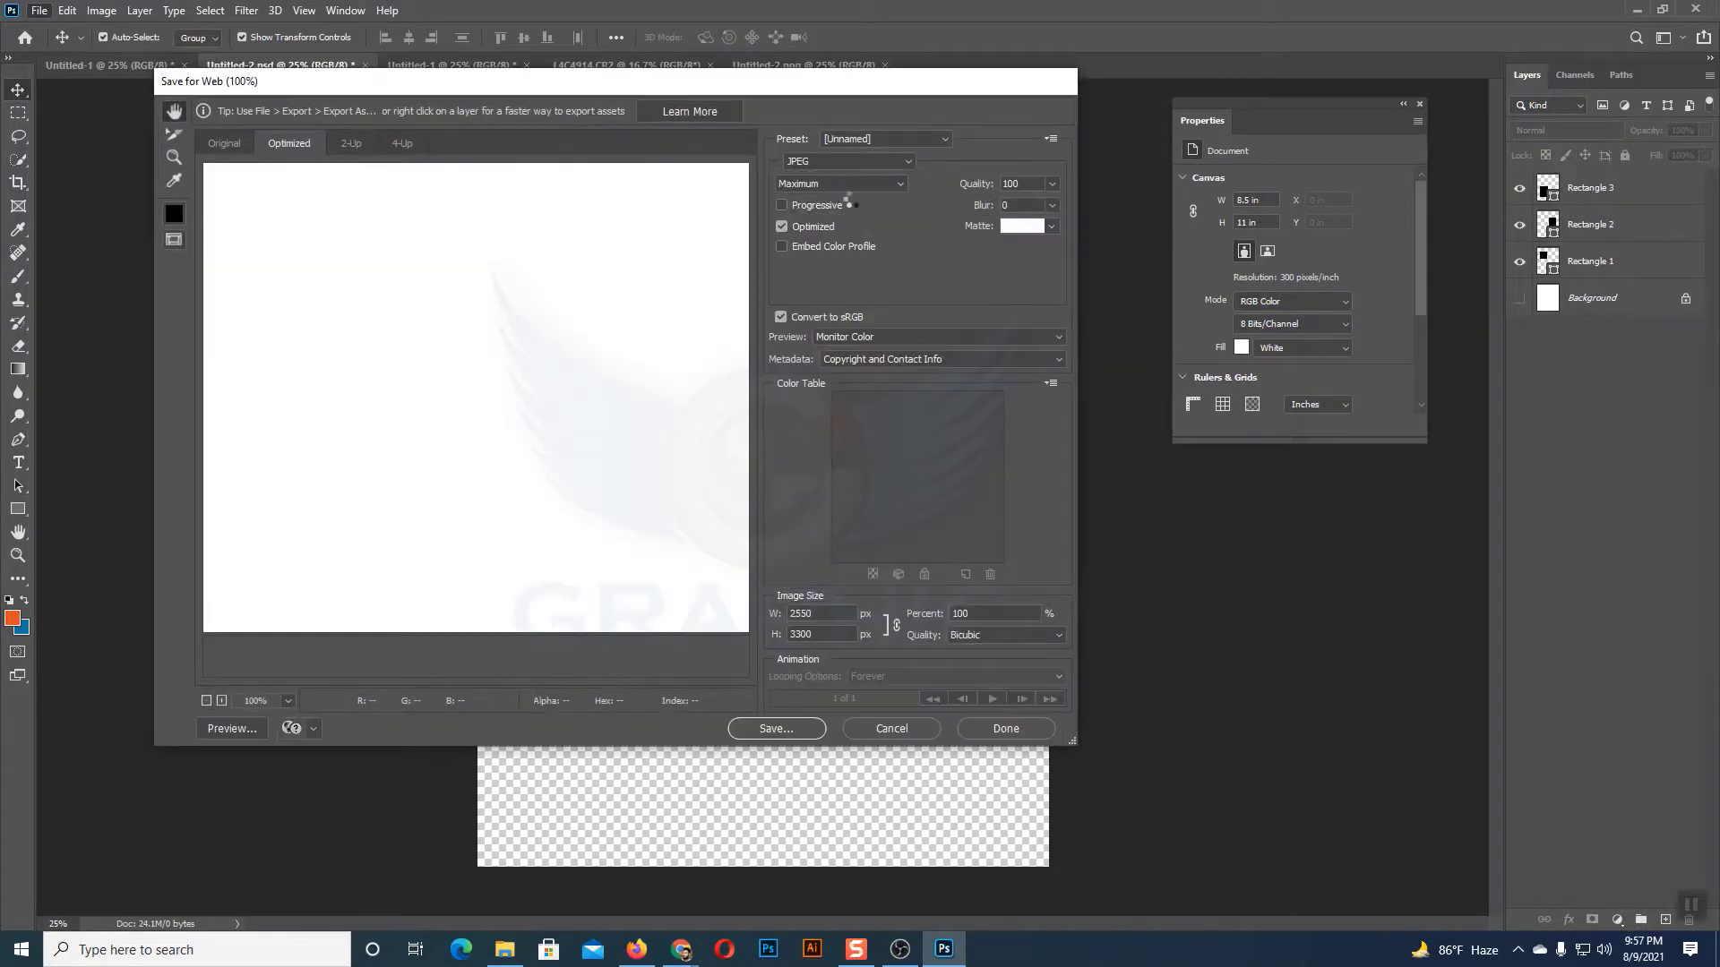
left_click(837, 163)
left_click(831, 217)
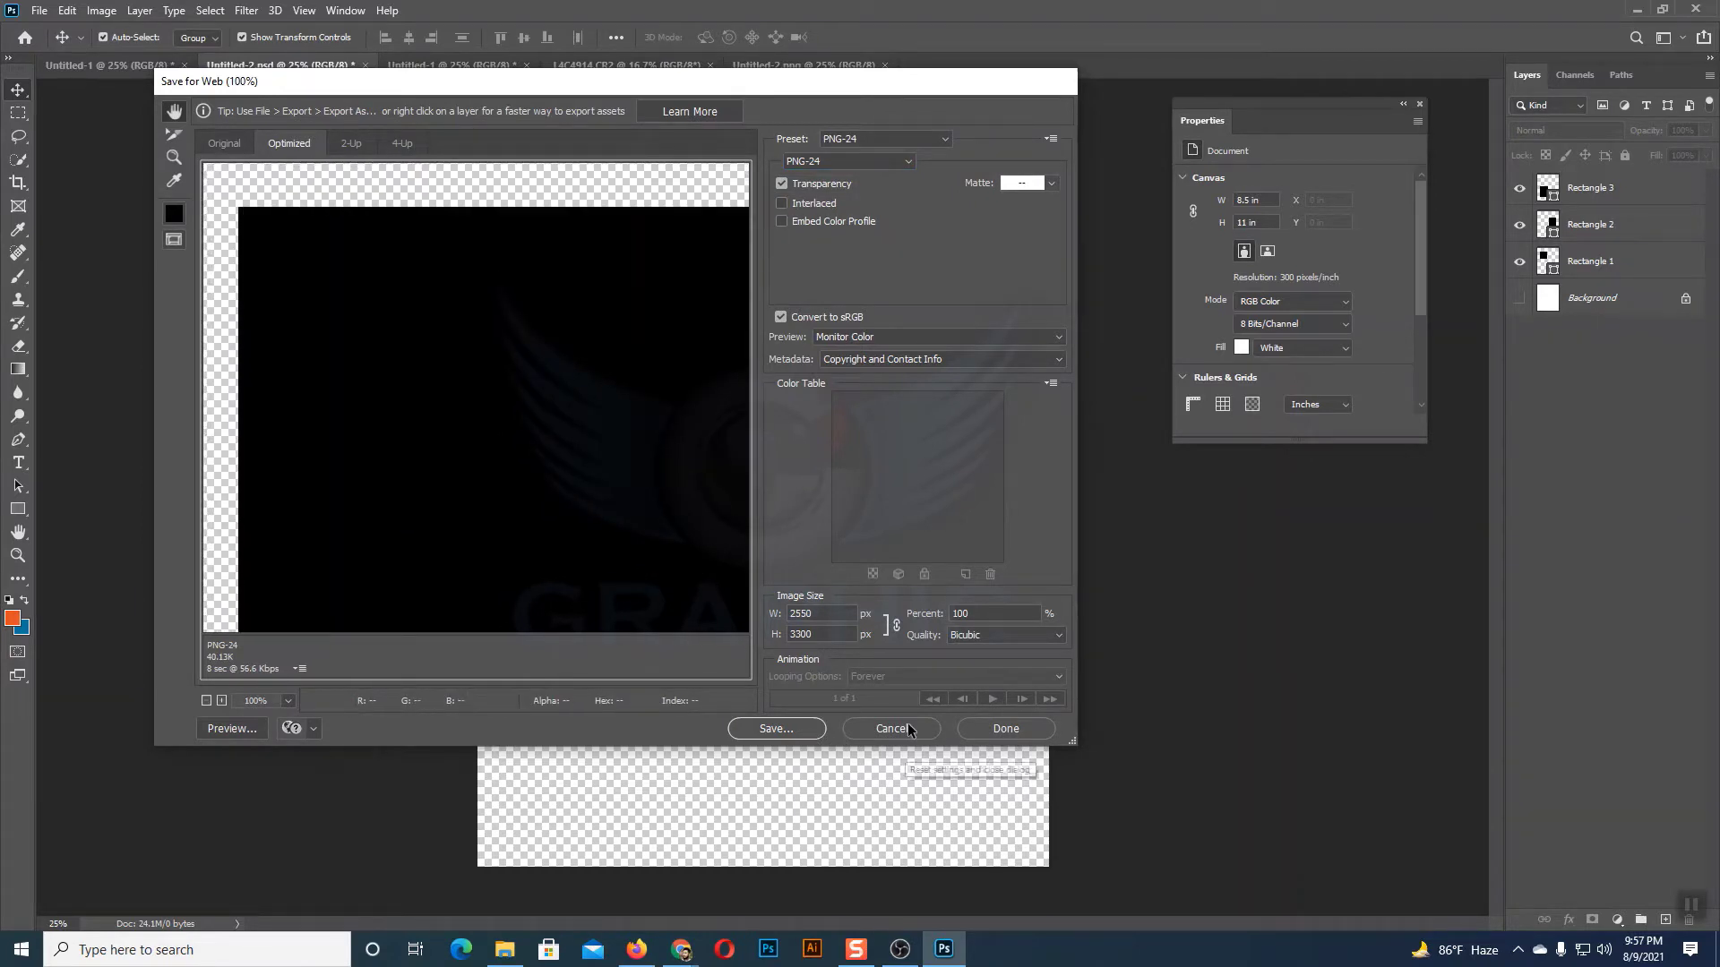
left_click(908, 729)
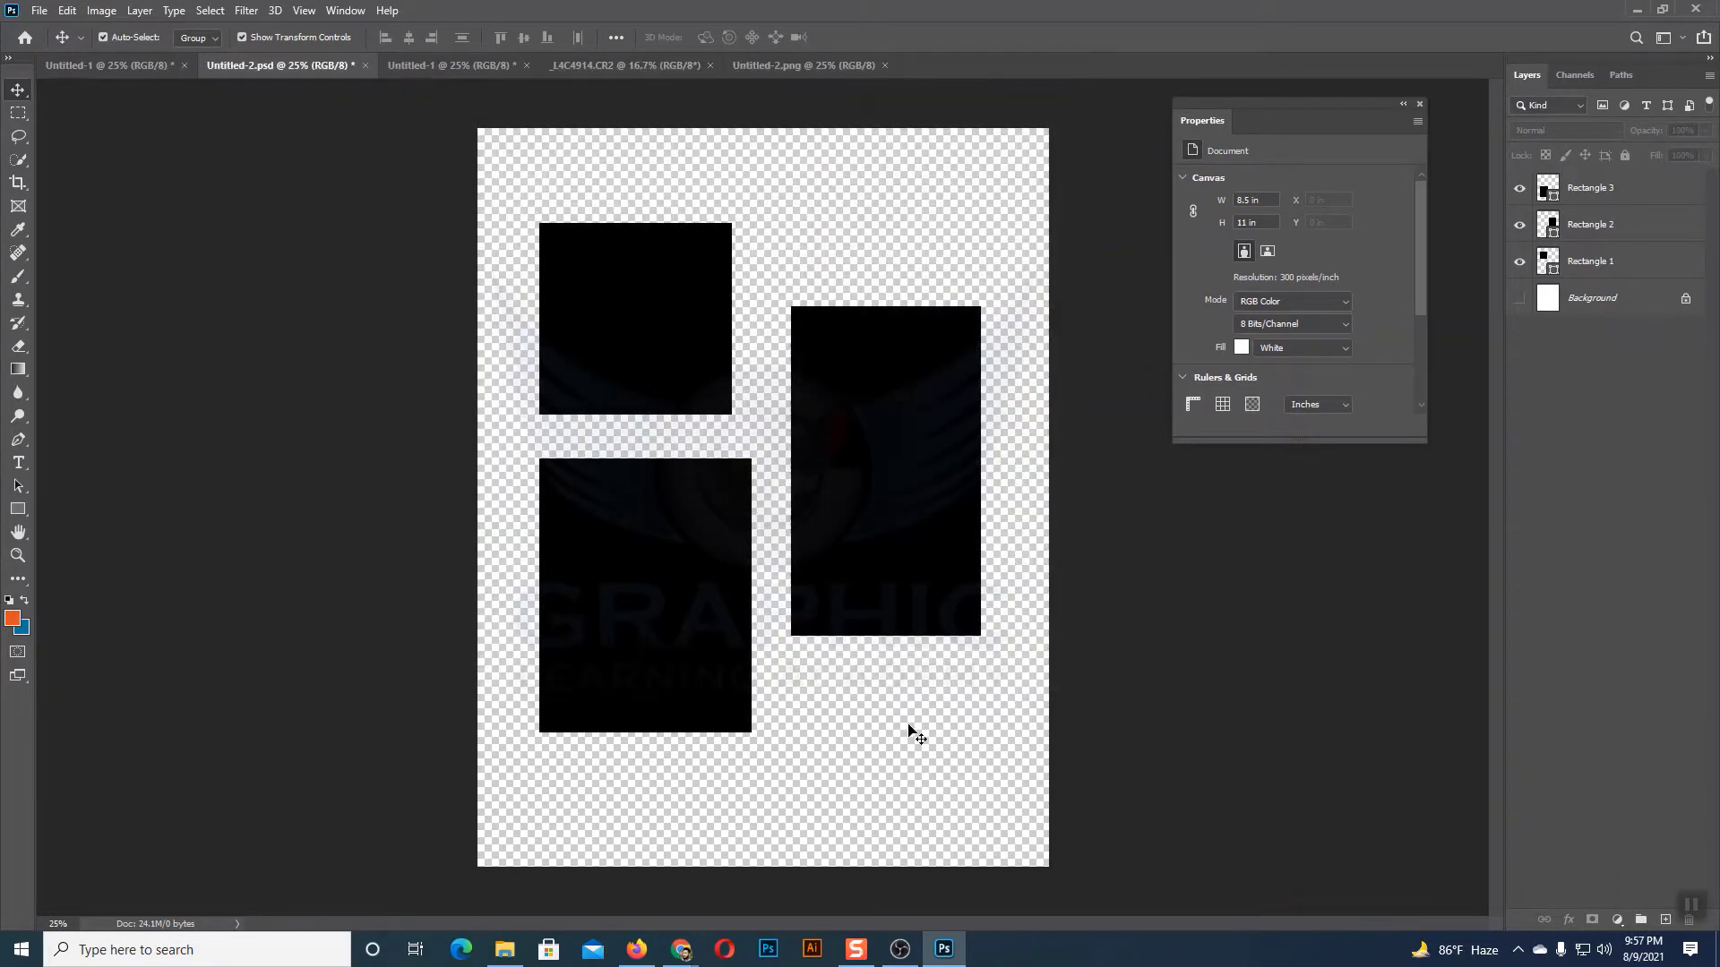
left_click(32, 13)
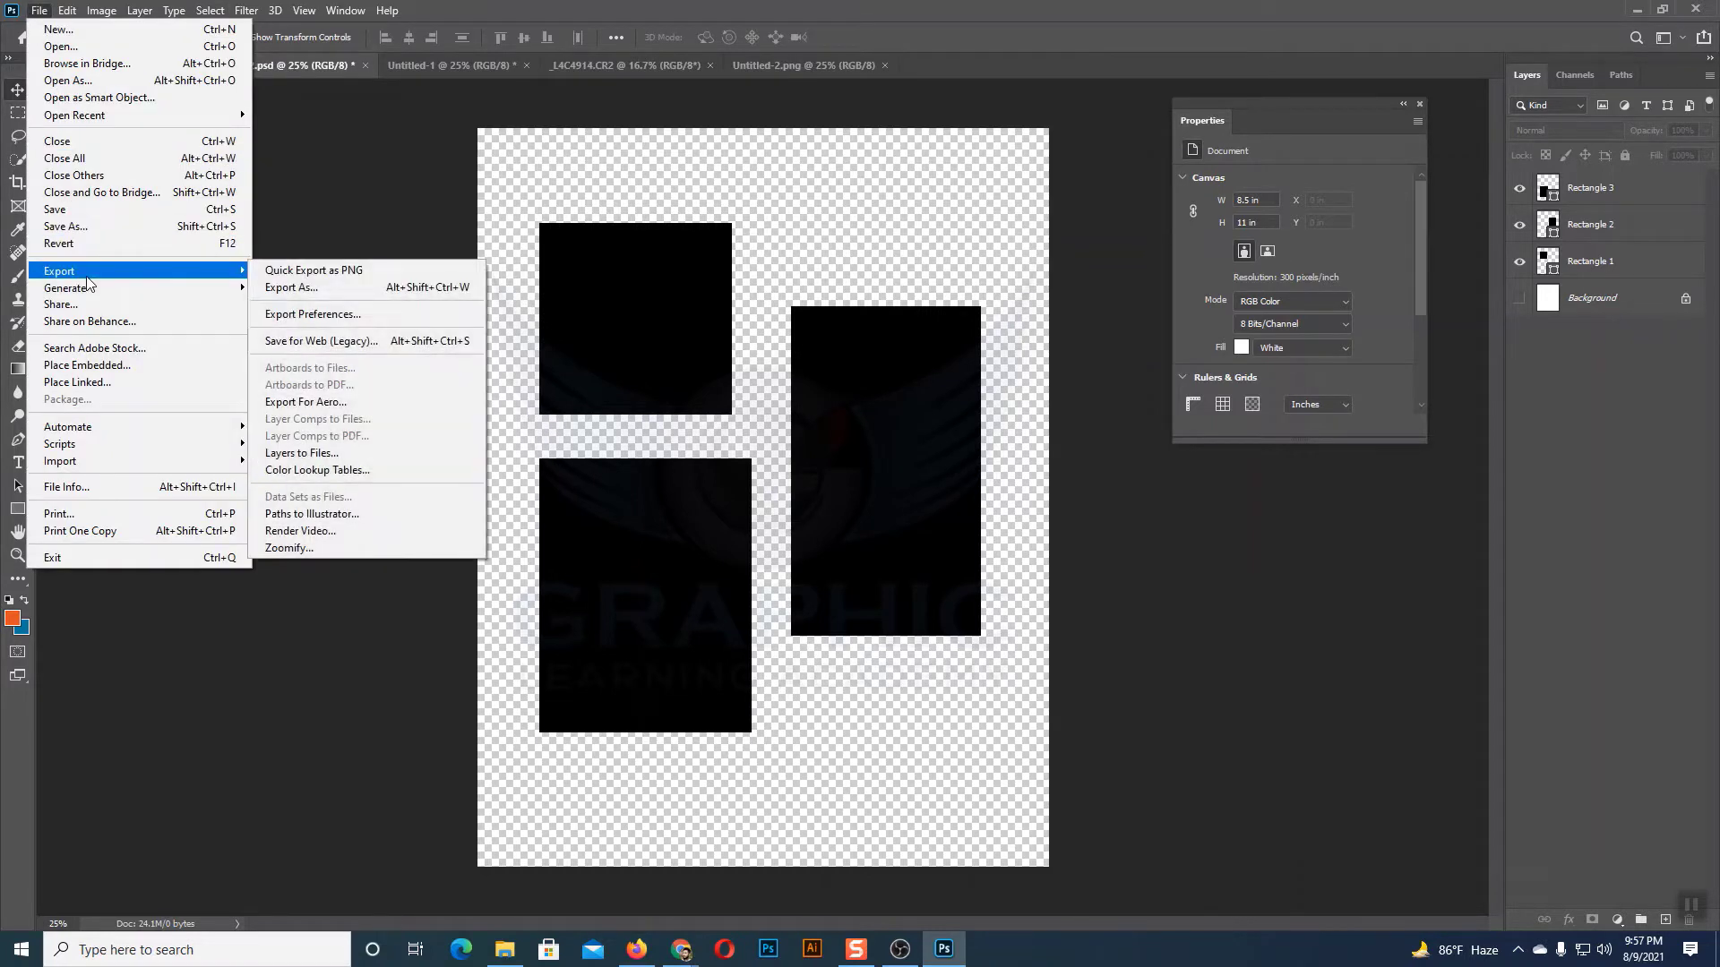
left_click(339, 246)
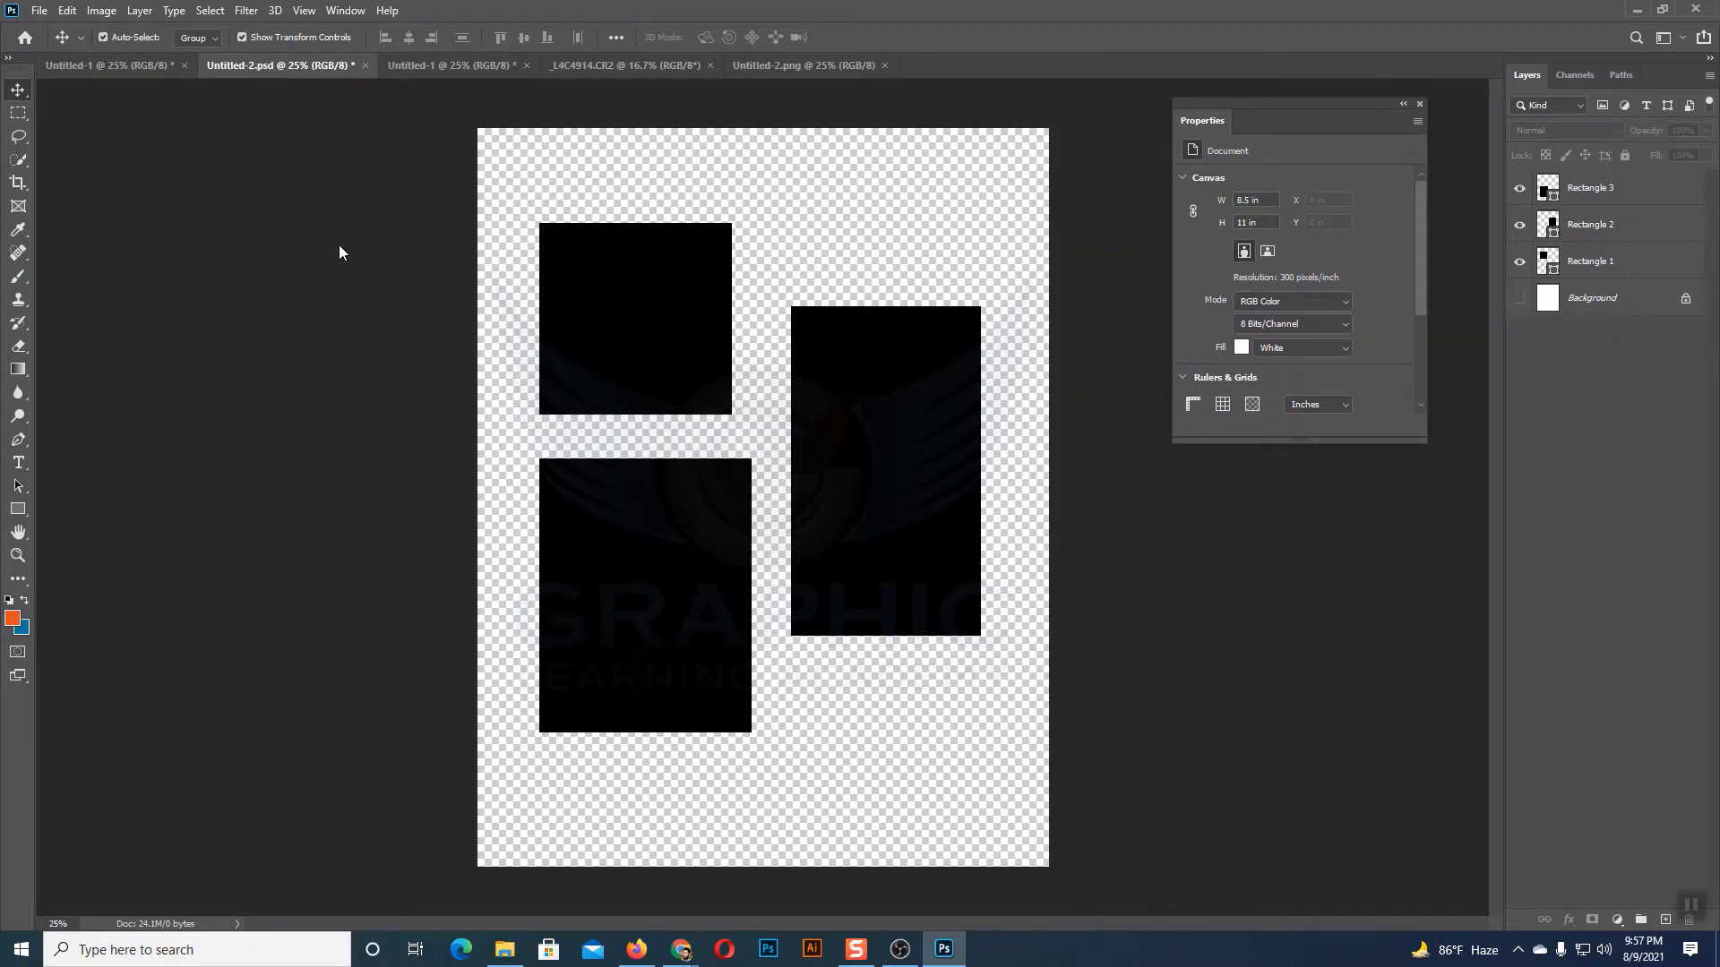